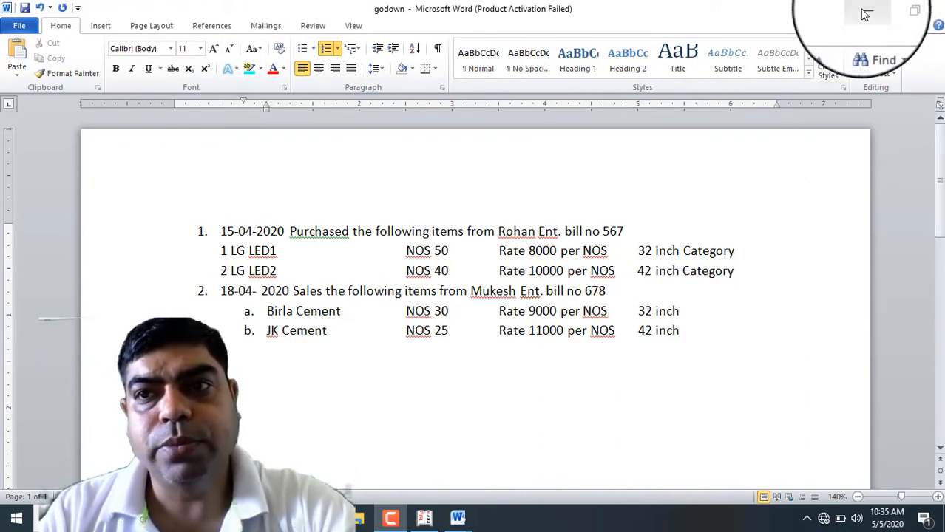
Step: Quit Tally.ERP 9 from its inventory features screen and minimize the open Word windows to show the desktop
click(862, 13)
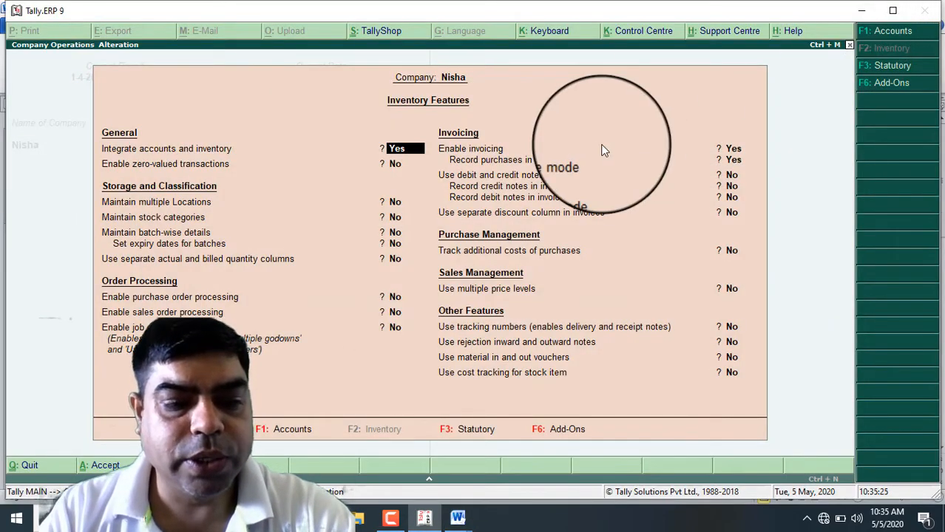
key(Escape)
key(y)
key(Escape)
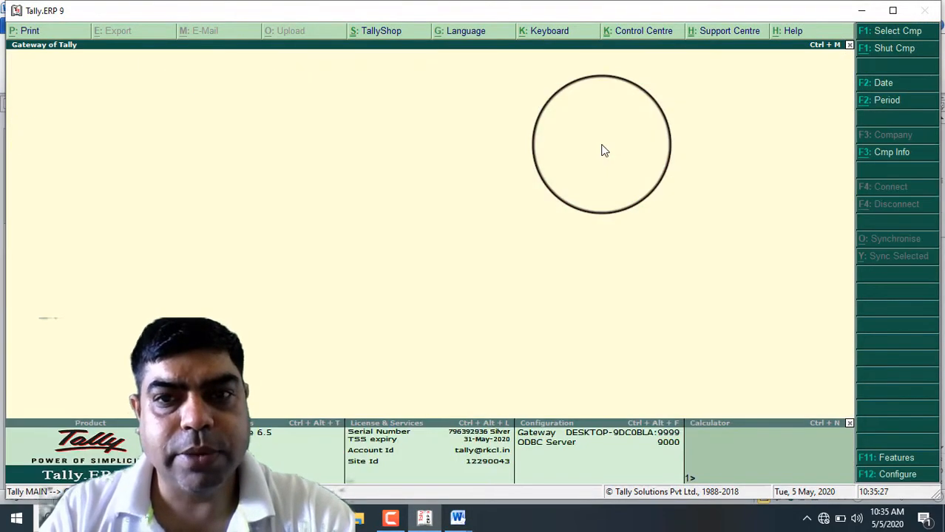
key(Escape)
key(y)
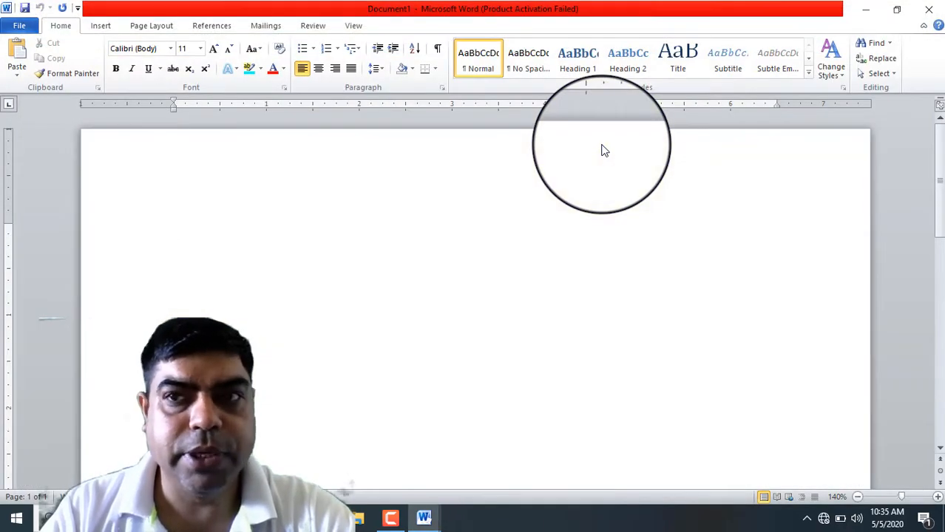
click(866, 13)
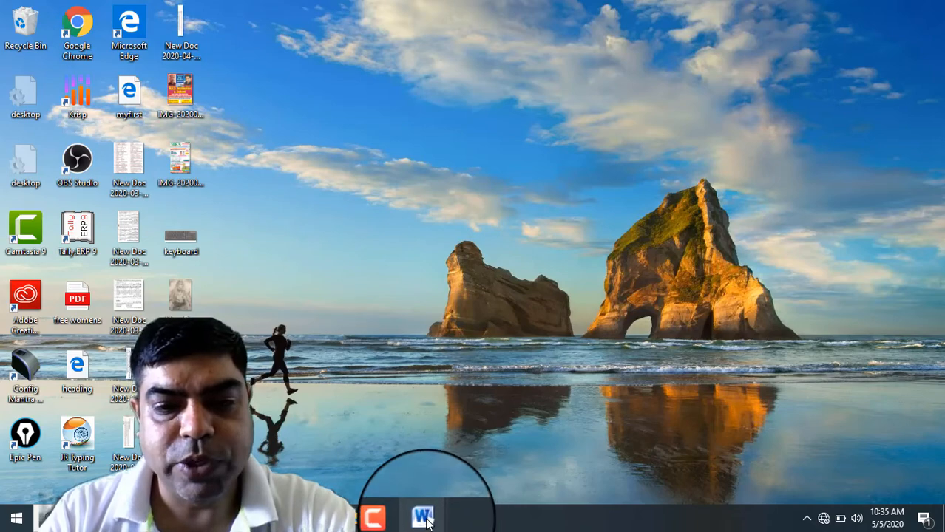
Step: Review the purchase and sales entries in the godown Word document and minimize it again
mouse_move(423, 517)
click(463, 482)
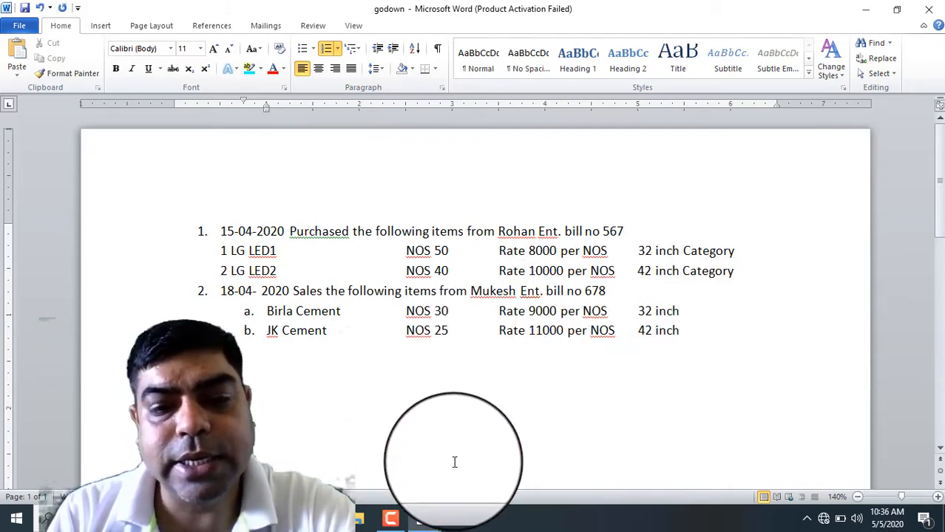
mouse_move(430, 510)
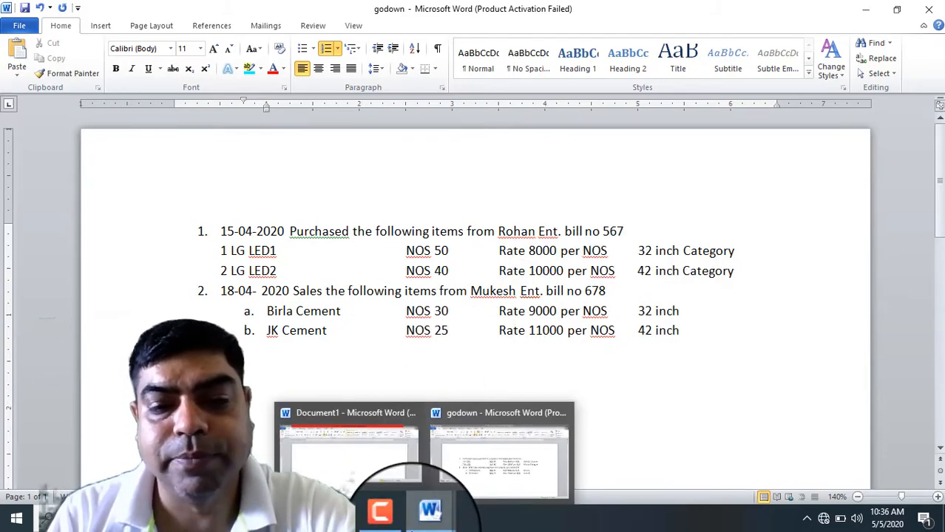
click(864, 9)
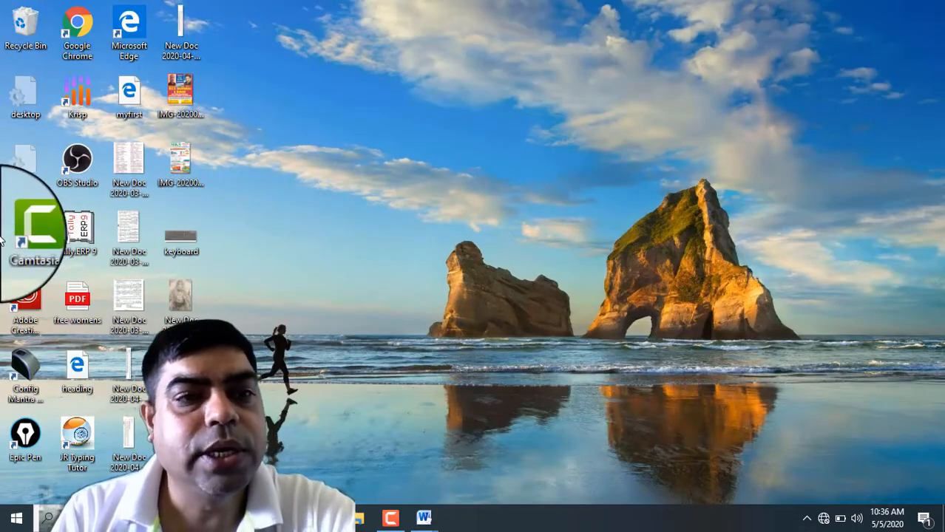
Step: Launch Tally.ERP 9 from the desktop and shut the loaded company to reach the company information options
click(87, 235)
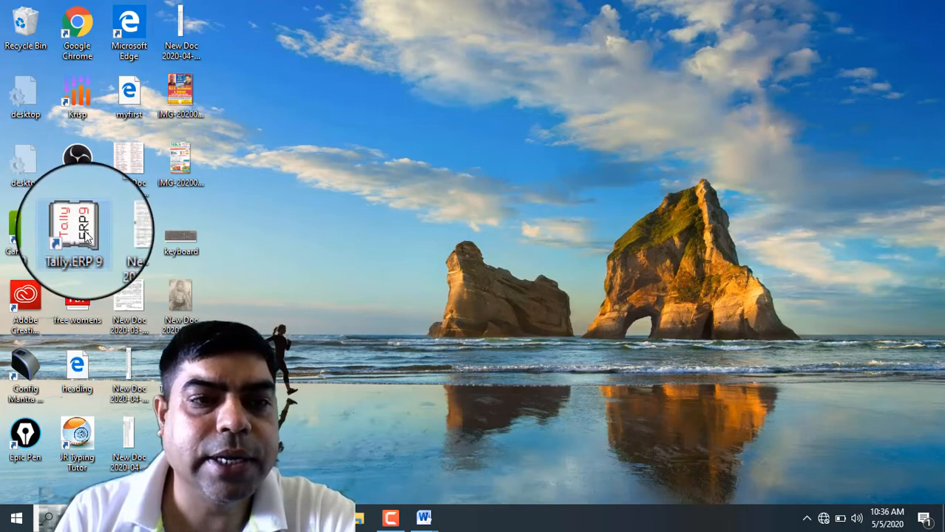
double_click(86, 235)
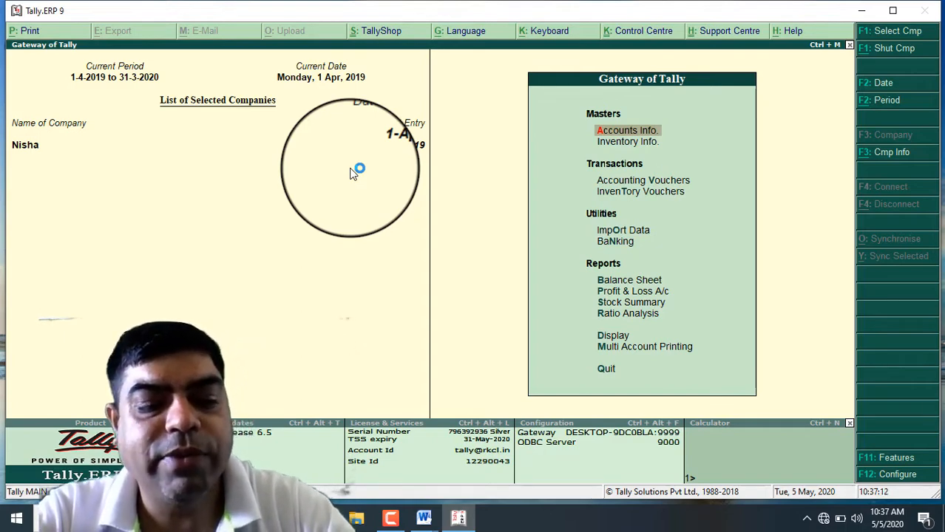
key(alt+F1)
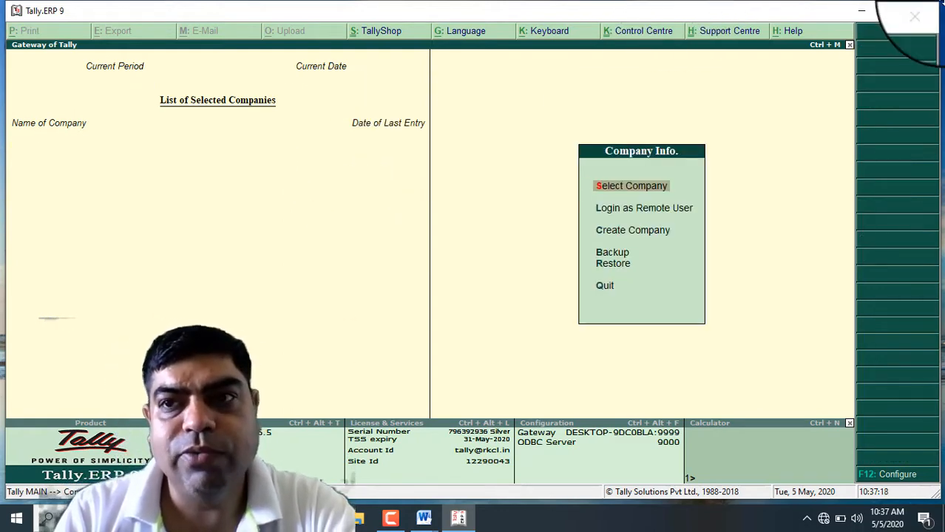
Step: View the keyboard image stored on the desktop and return to Tally.ERP 9
click(859, 12)
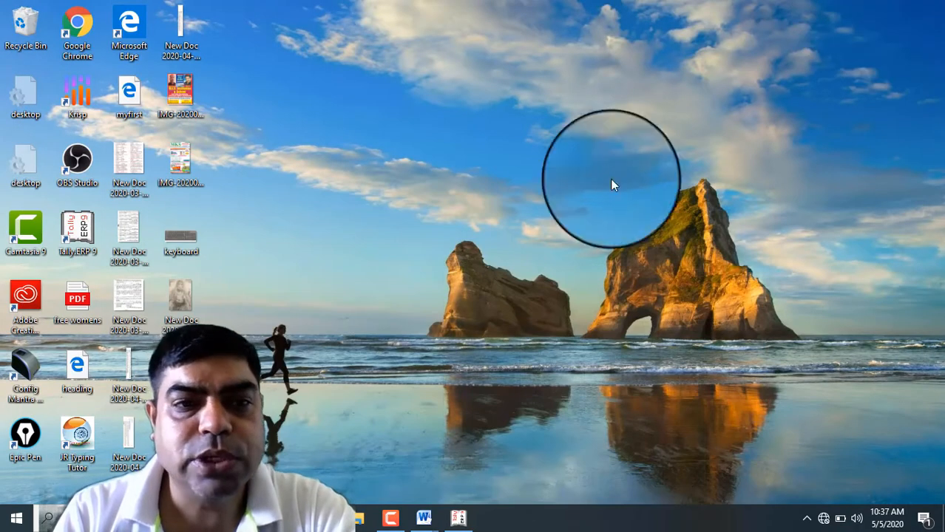
click(176, 235)
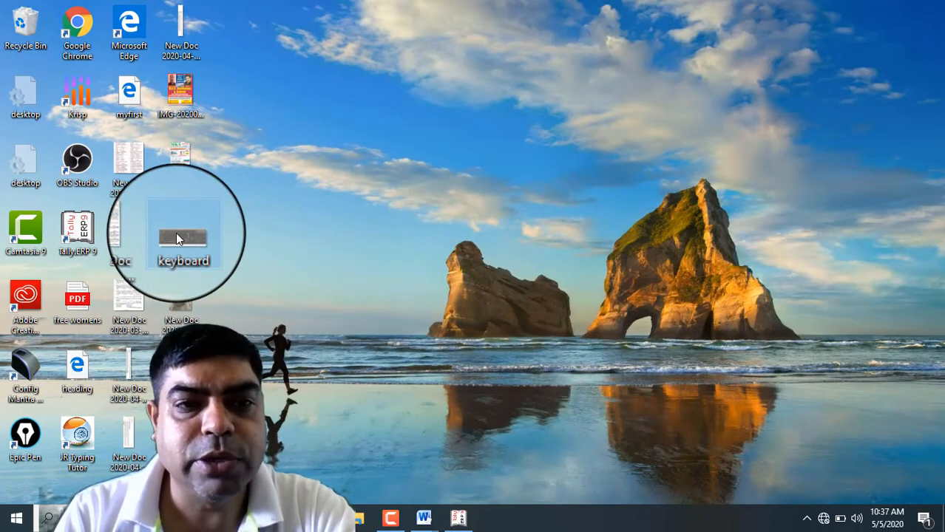
double_click(176, 235)
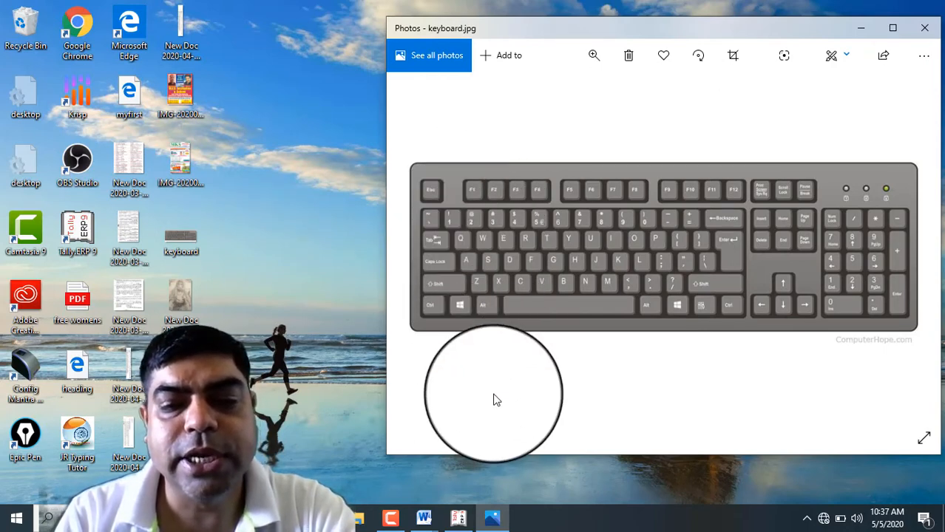
click(458, 522)
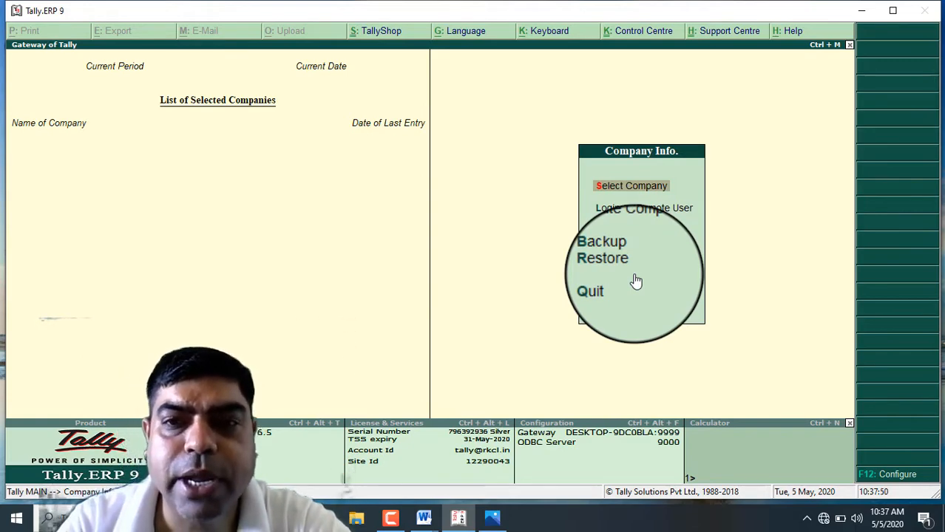
Step: Start creating a company named Active Computer and use the same text as its mailing name
key(Down)
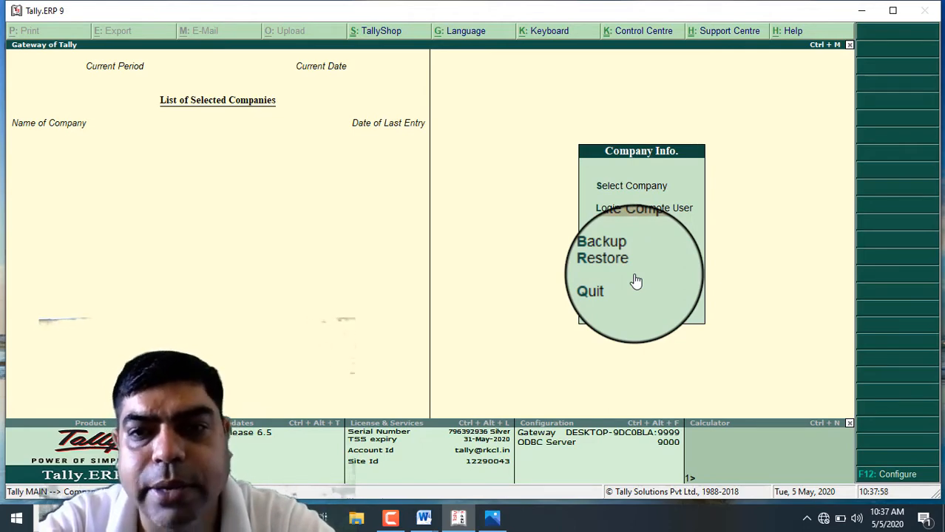
key(Return)
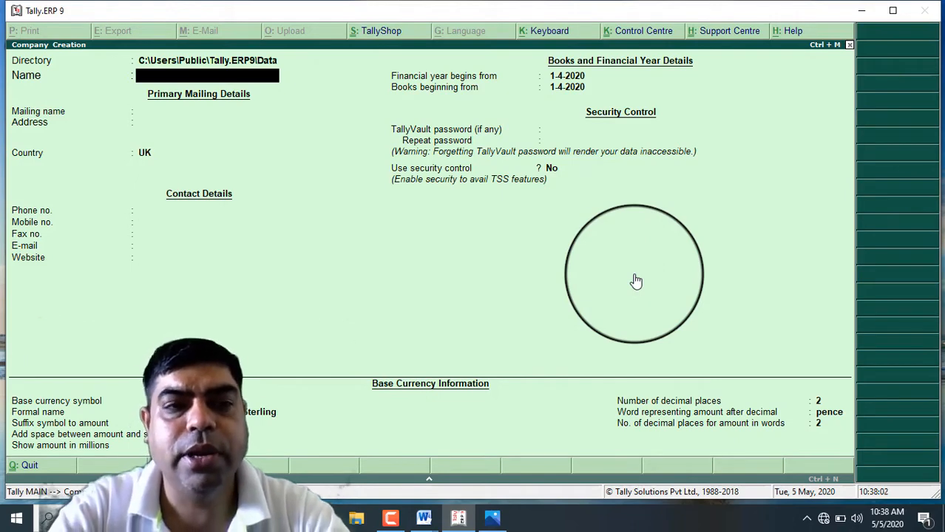
text(Active)
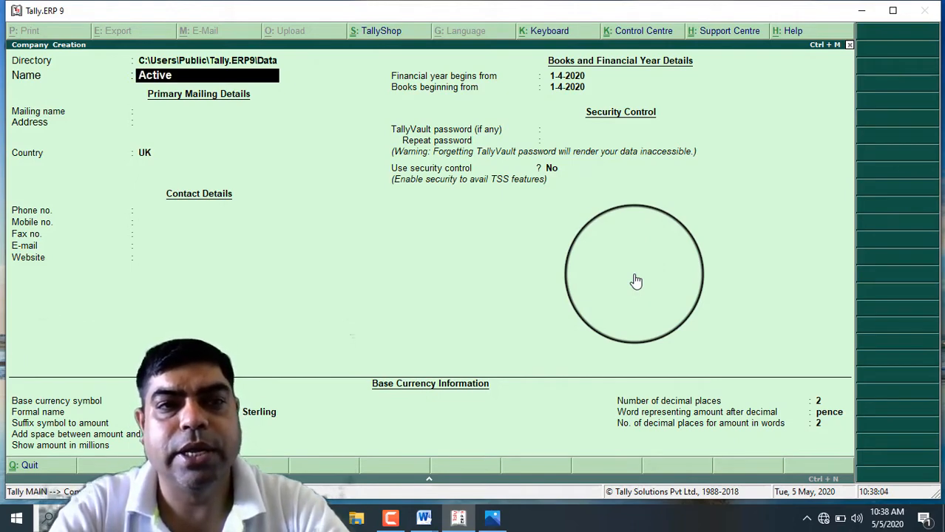
text( Comput)
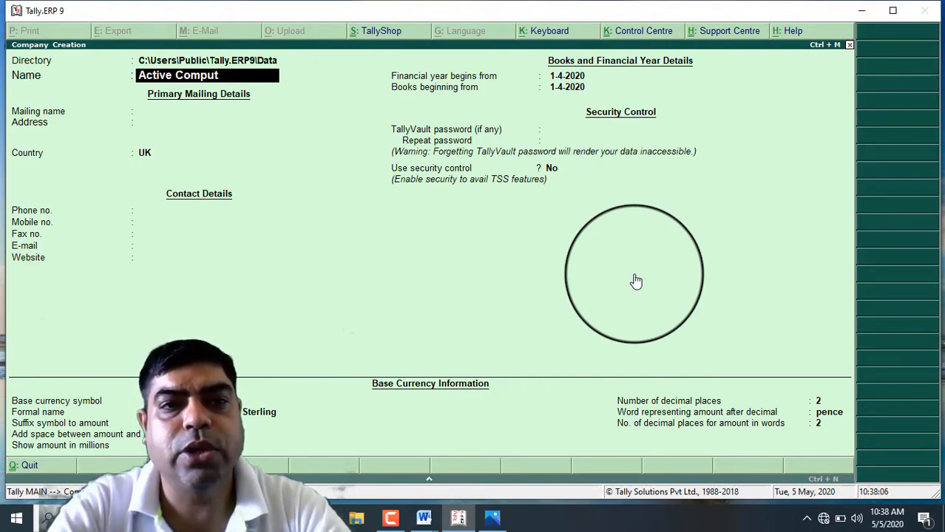
text(er)
key(Return)
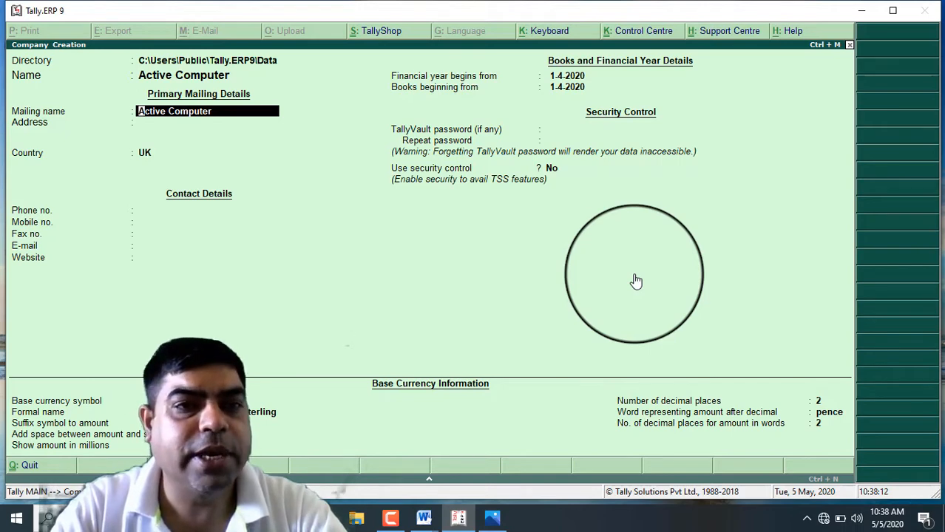
key(Return)
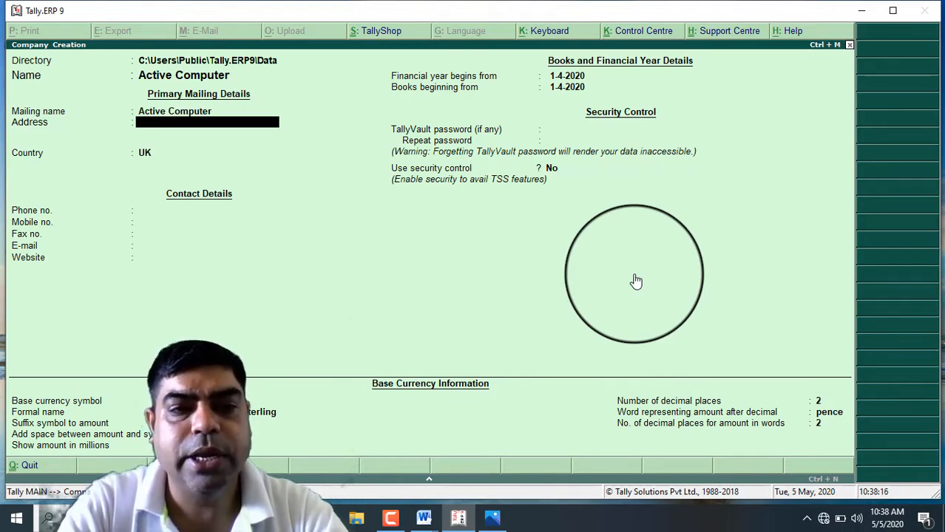
Step: Enter the company's address on the first address line and leave the second line blank
text(Dhola )
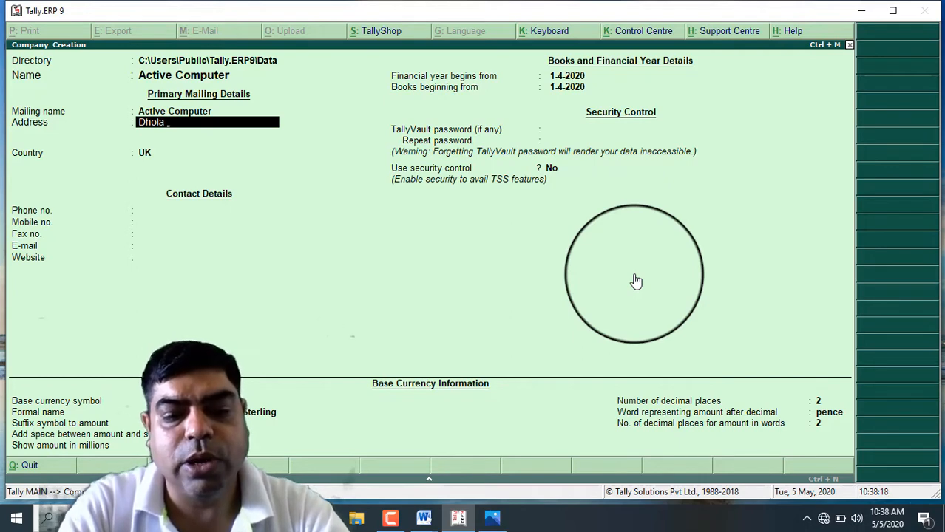
text(Bhata)
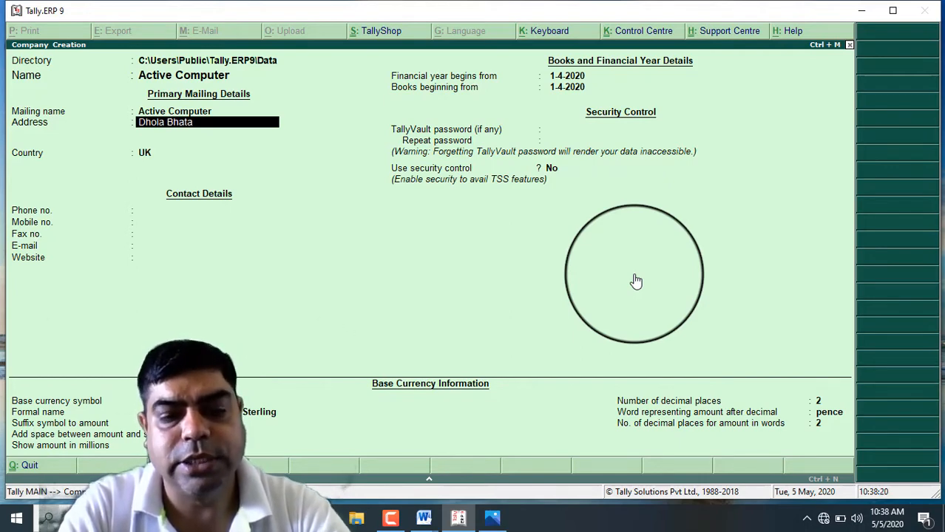
text( Ajmer)
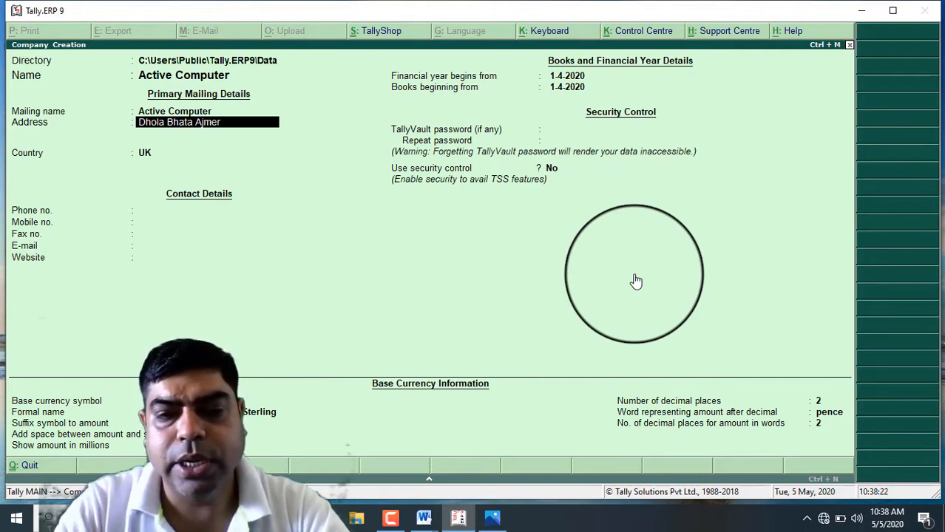
key(Return)
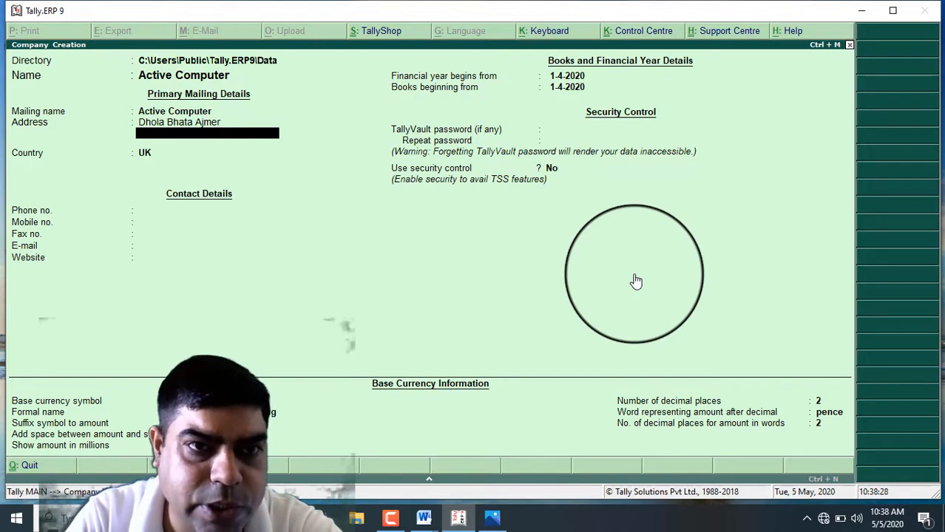
key(Return)
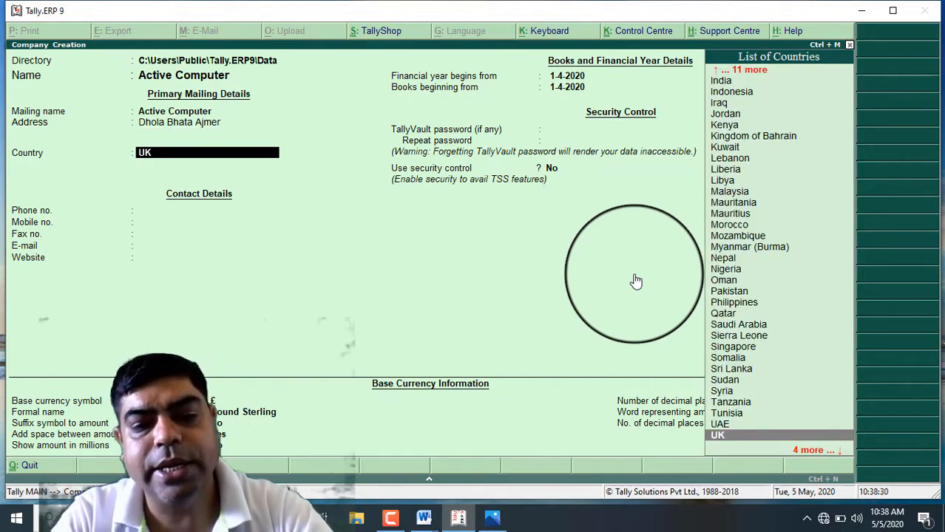
Step: Set the company's country to India and state to Rajasthan, and fill in the pincode
text(I)
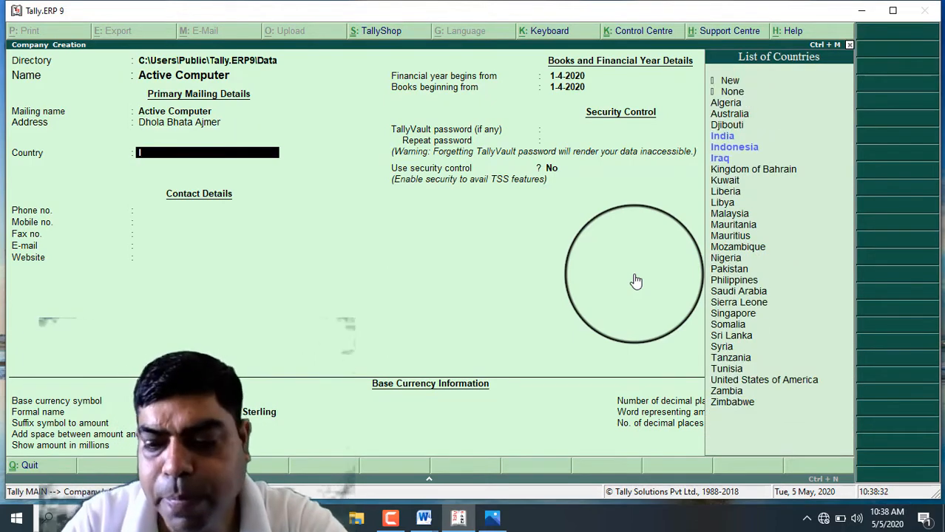
key(Return)
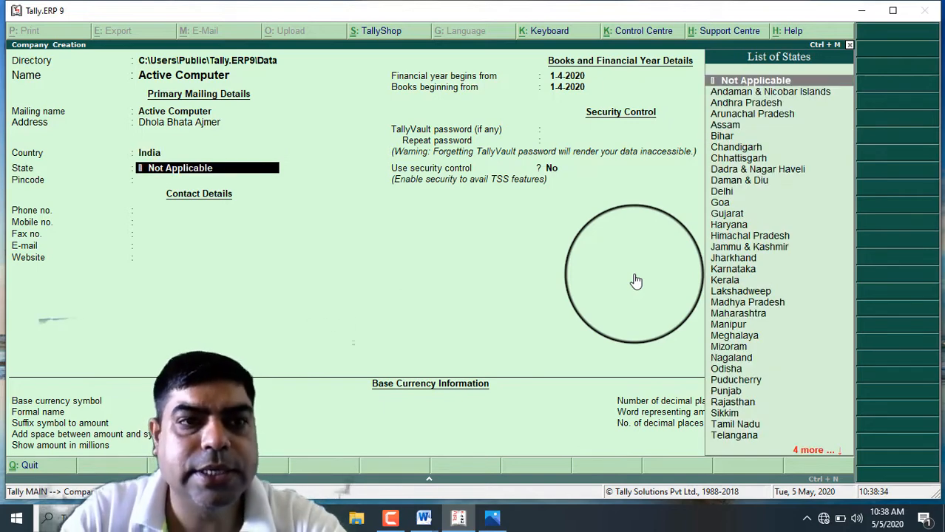
text(R)
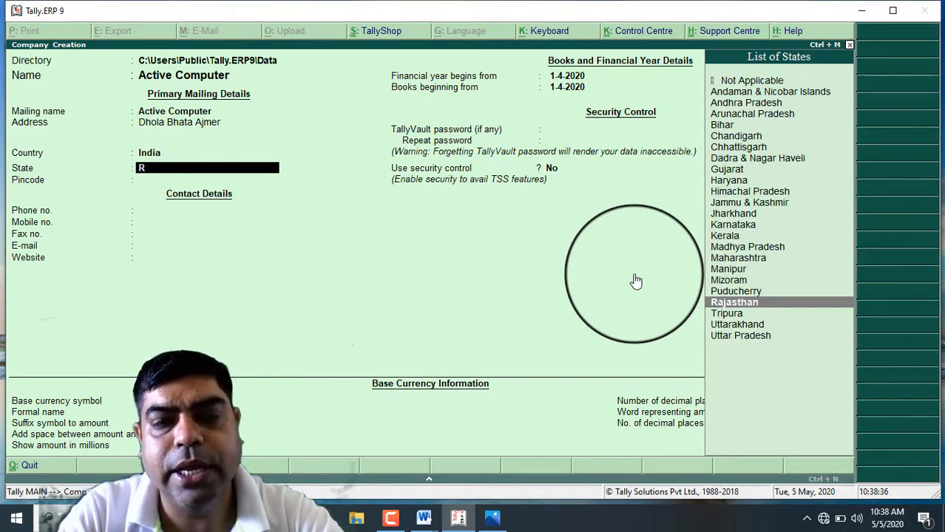
key(Return)
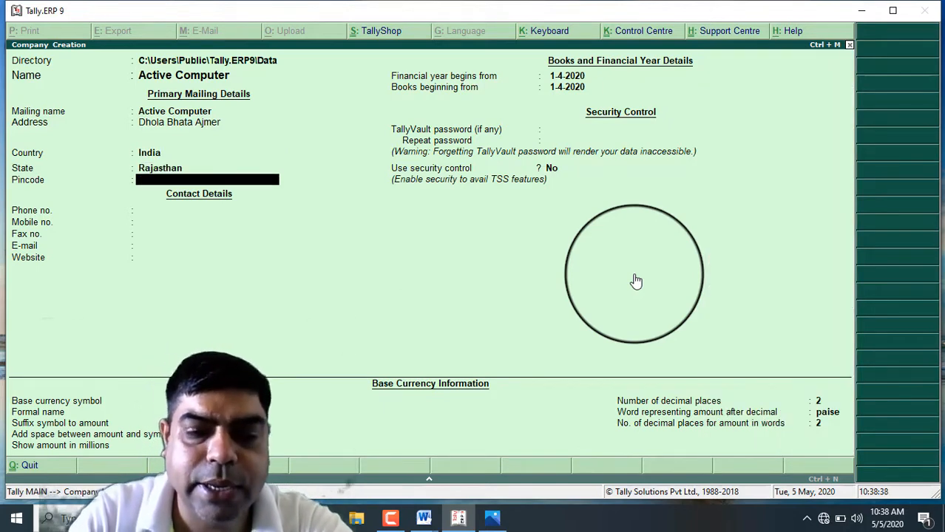
text(305001)
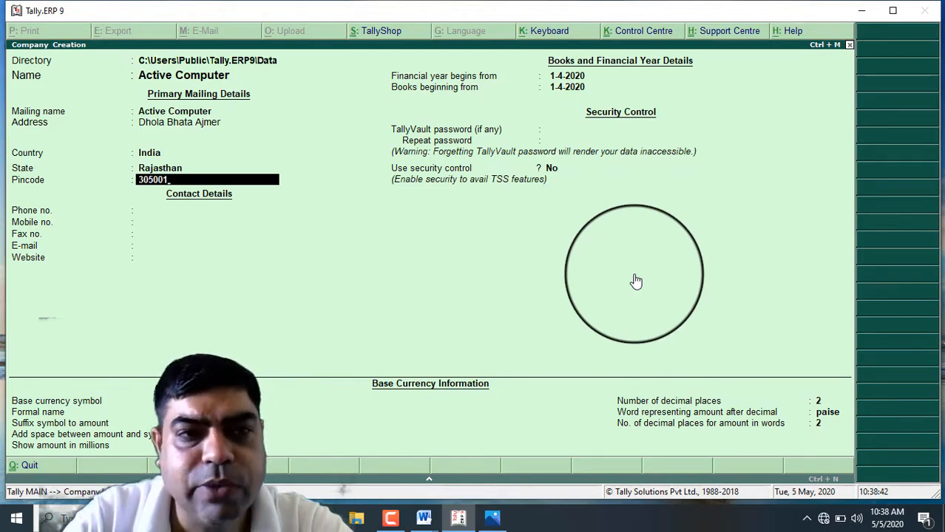
key(Return)
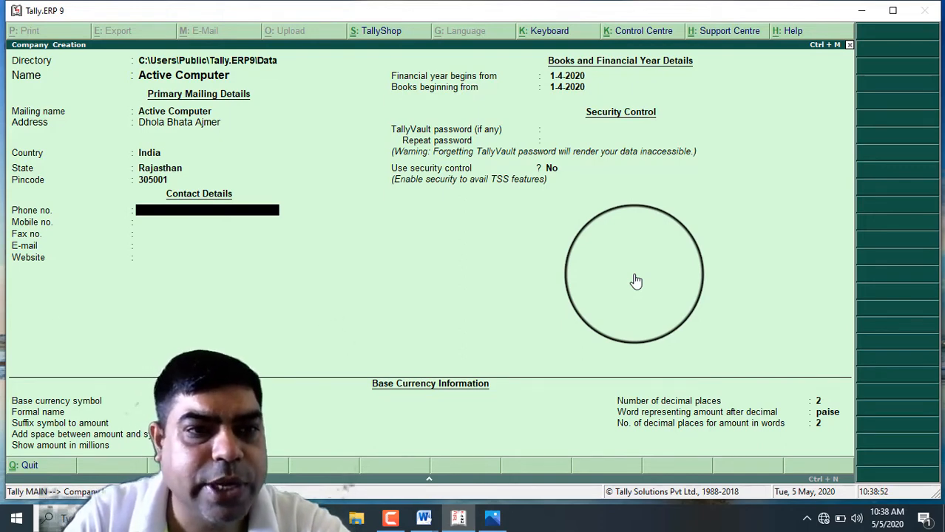
Step: Leave all contact details blank and accept 1-4-2020 as the beginning of the financial year
key(Return)
key(Return)
key(Return)
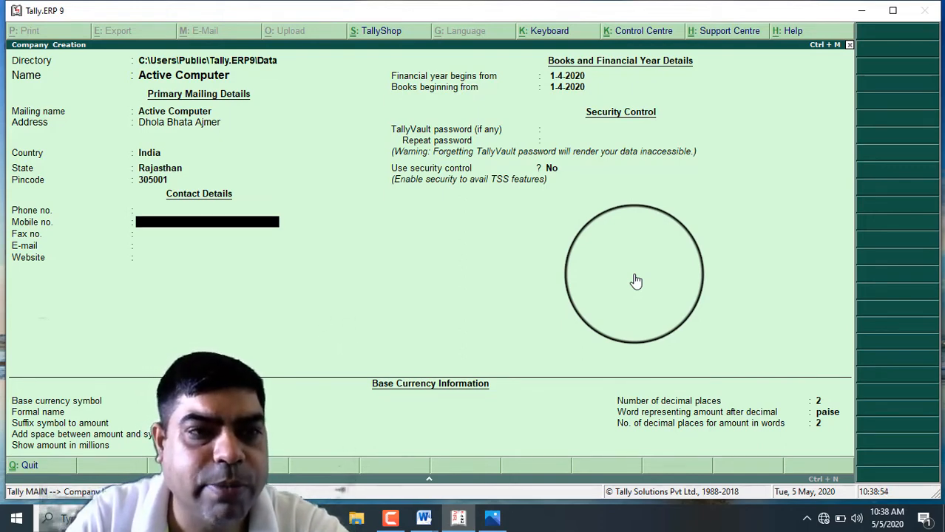
key(Return)
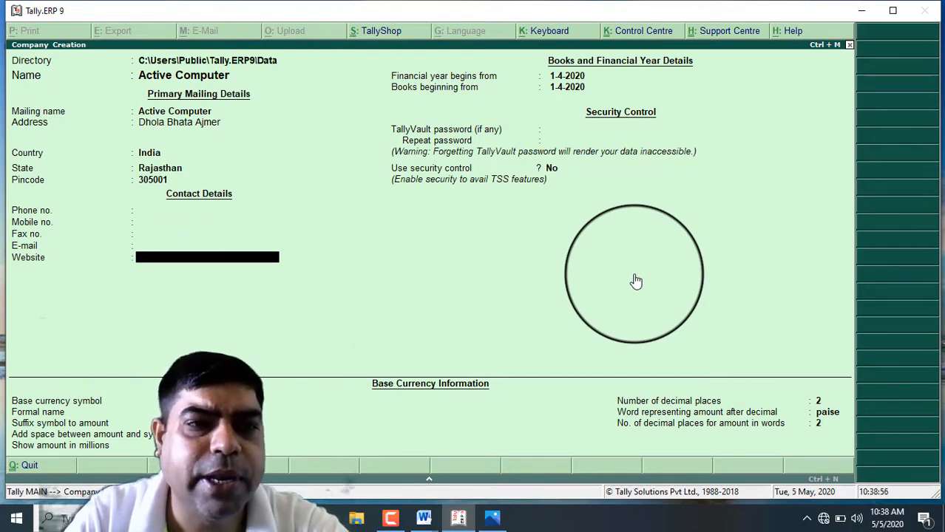
key(Return)
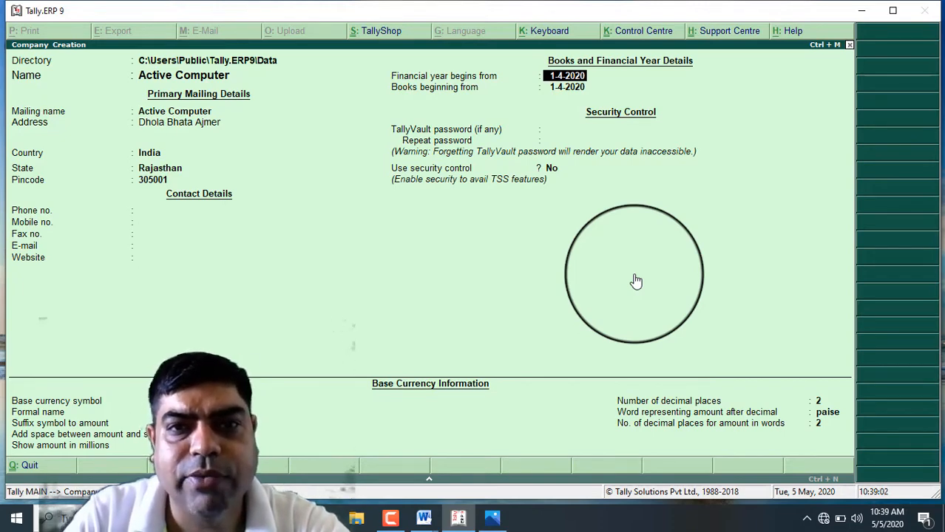
key(Return)
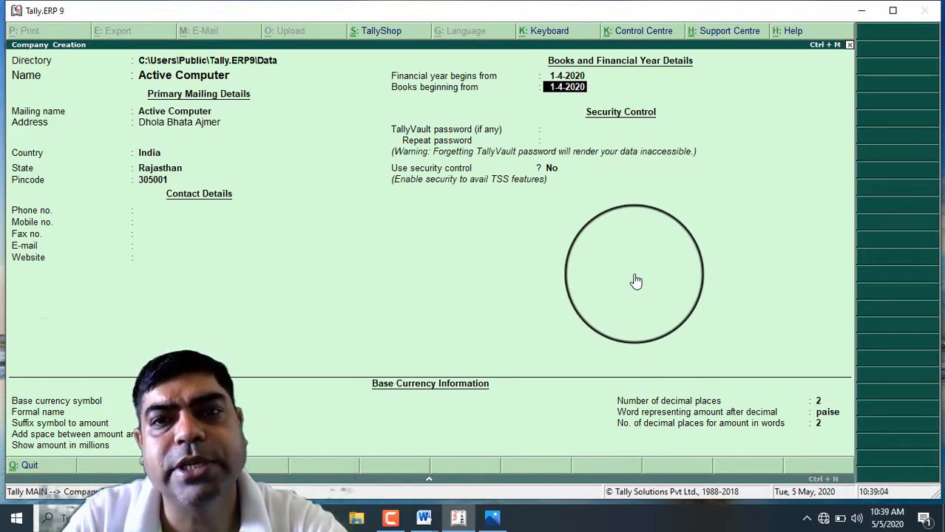
Step: Accept 1-4-2020 as the books' beginning date and leave the company without a TallyVault password or security control
key(Return)
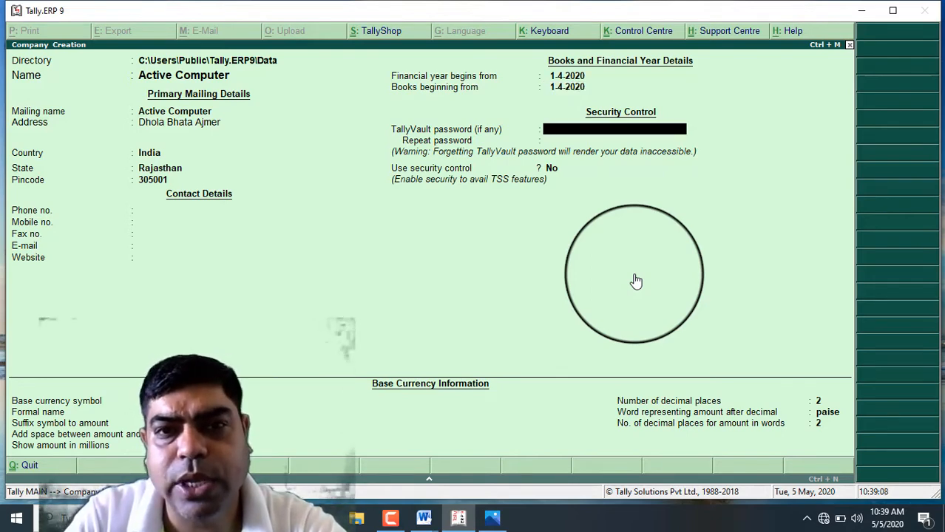
key(Return)
key(Return)
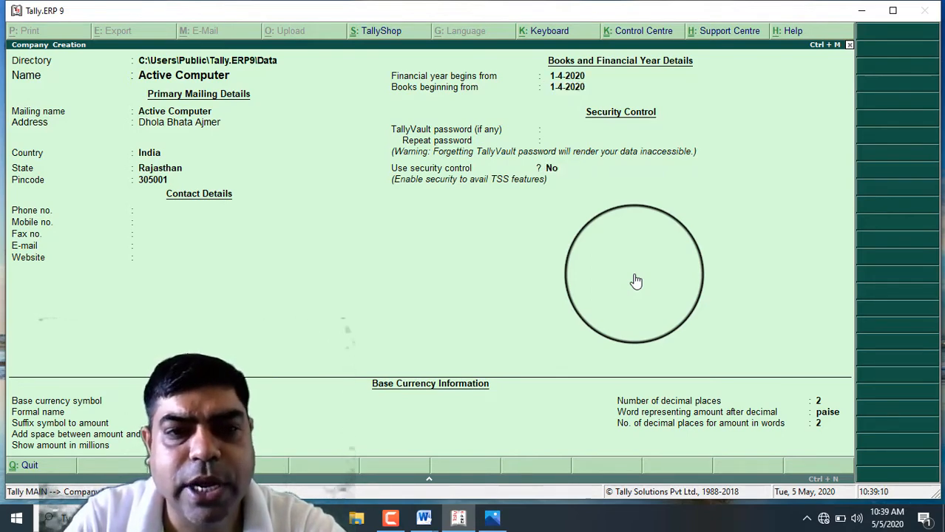
Step: Keep the default base currency settings, including 2 decimal places and paise, and save the new company
key(Return)
key(Return)
key(Return)
key(Return)
key(Return)
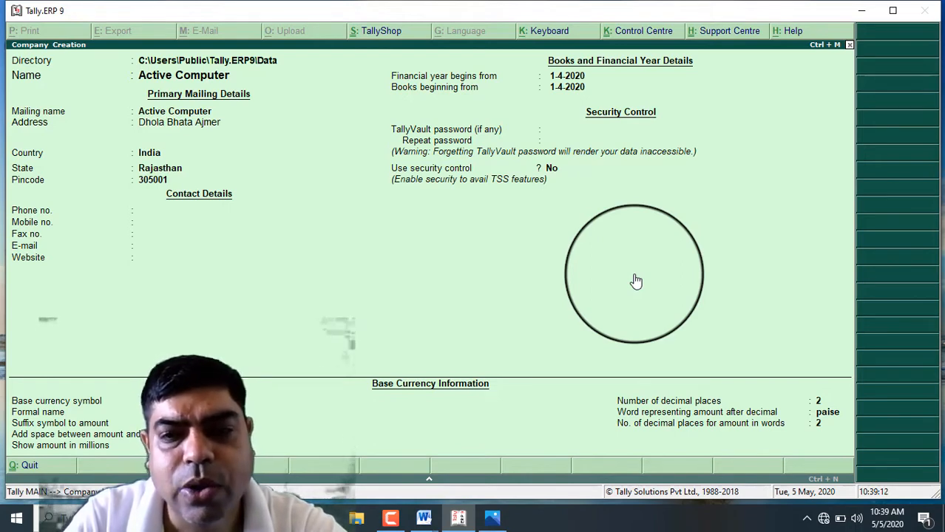
key(Return)
key(Return)
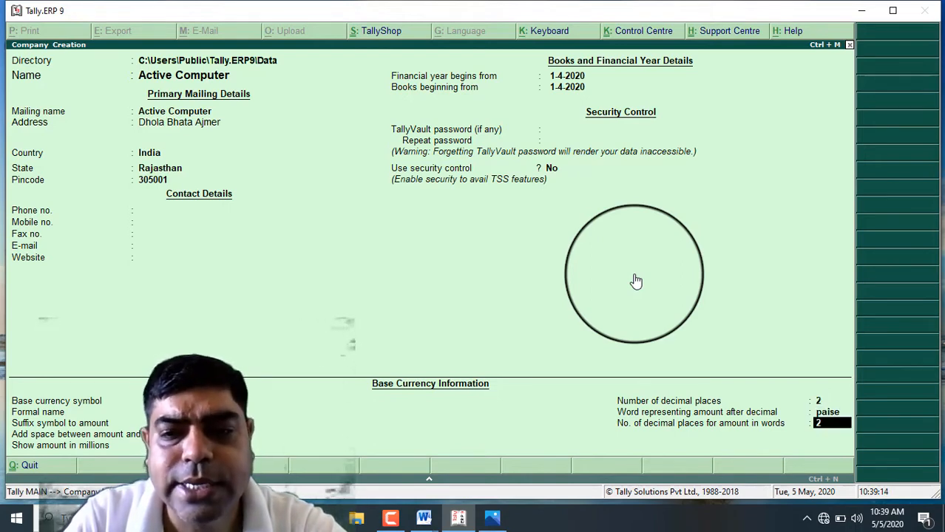
key(Return)
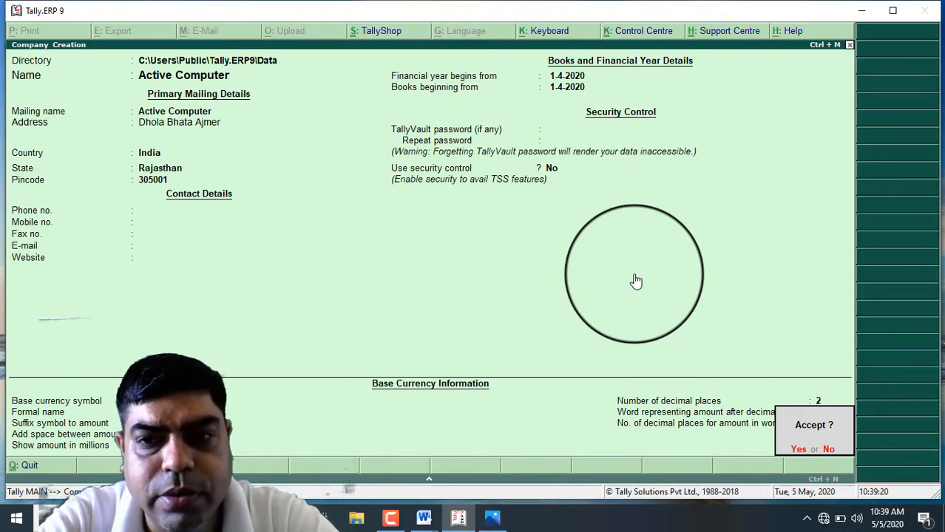
key(Return)
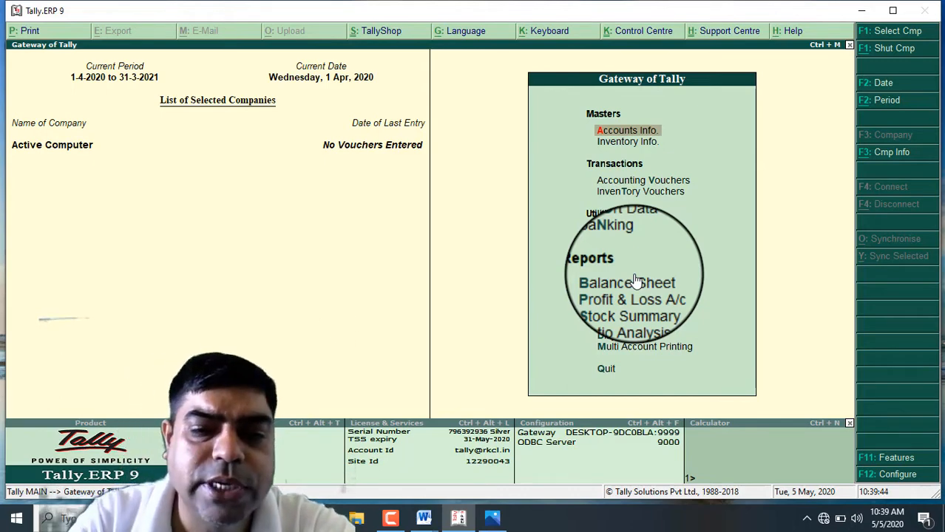
Step: Look at the function keys in the keyboard picture, return to Tally and open Active Computer's inventory features
click(493, 519)
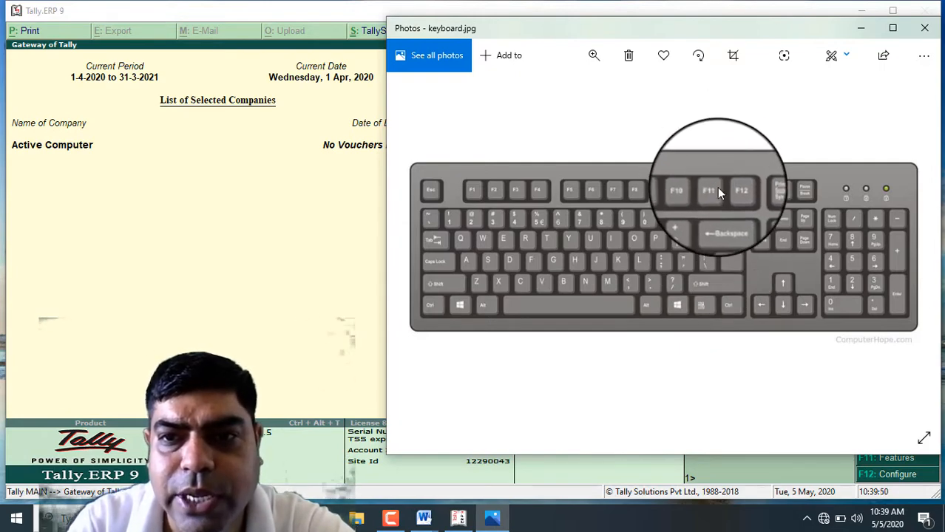
click(471, 525)
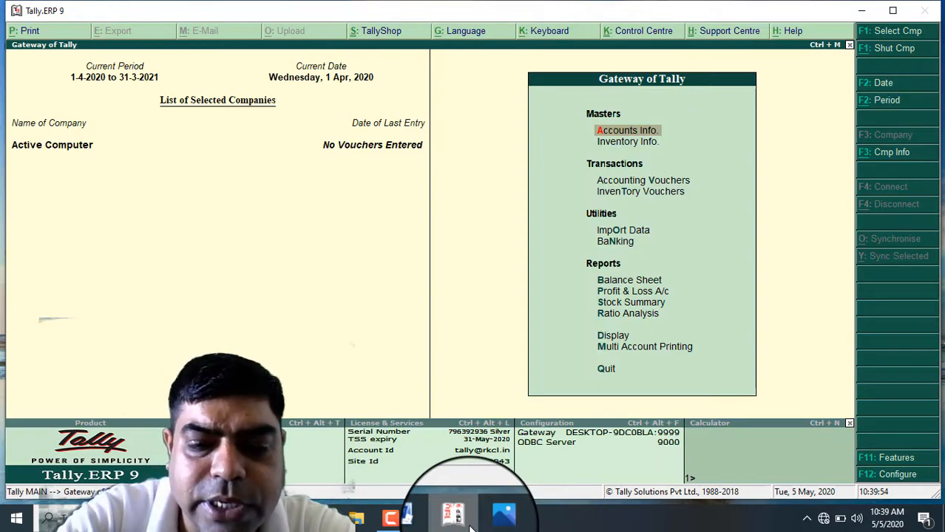
key(F11)
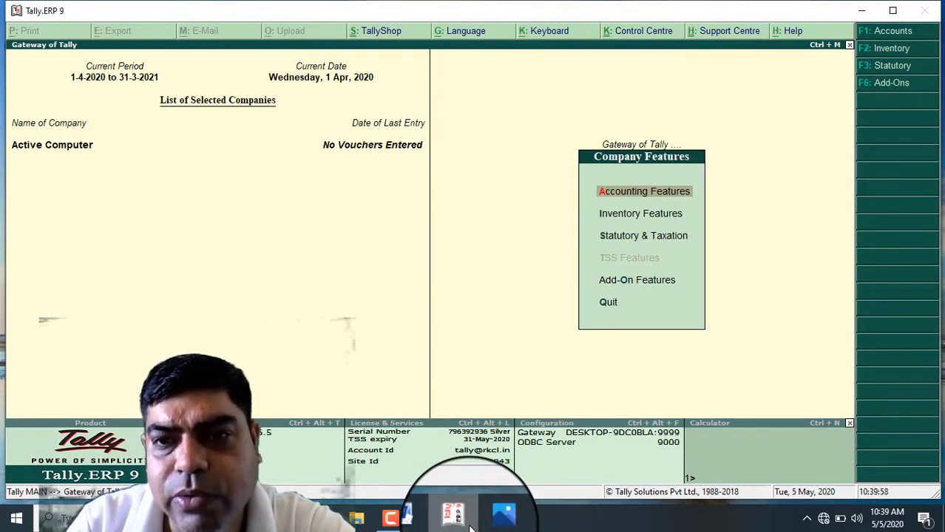
key(Down)
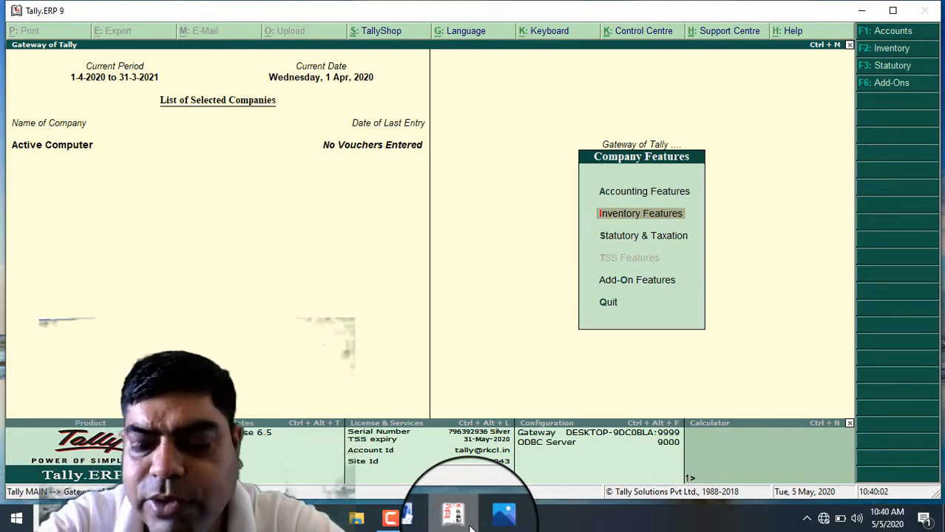
key(Return)
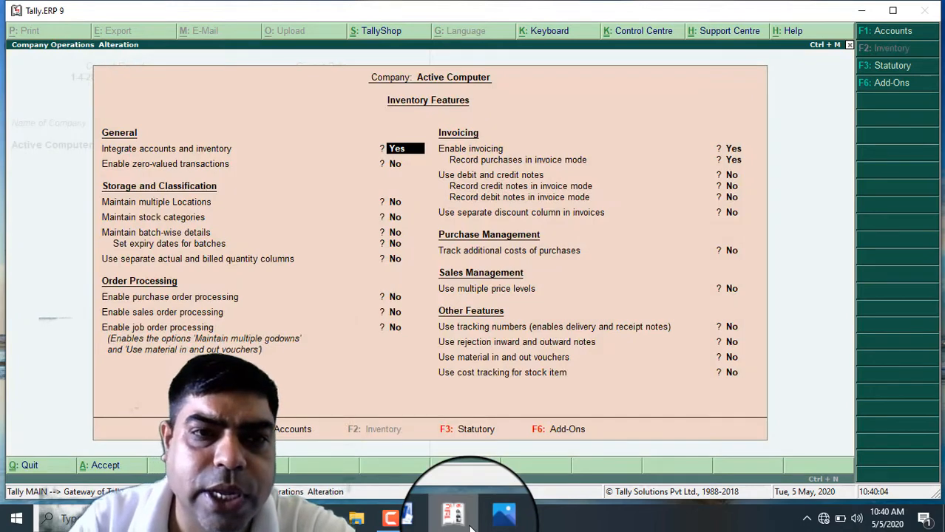
Step: Set Integrate accounts and inventory to No, leaving zero-valued transactions and multiple locations at No
key(Return)
key(Return)
key(Return)
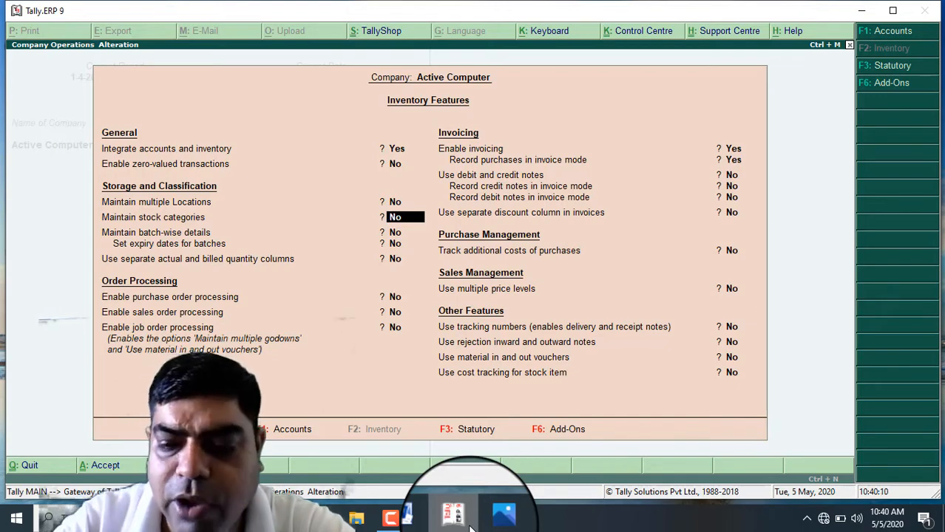
key(Up)
key(Up)
key(Up)
text(n)
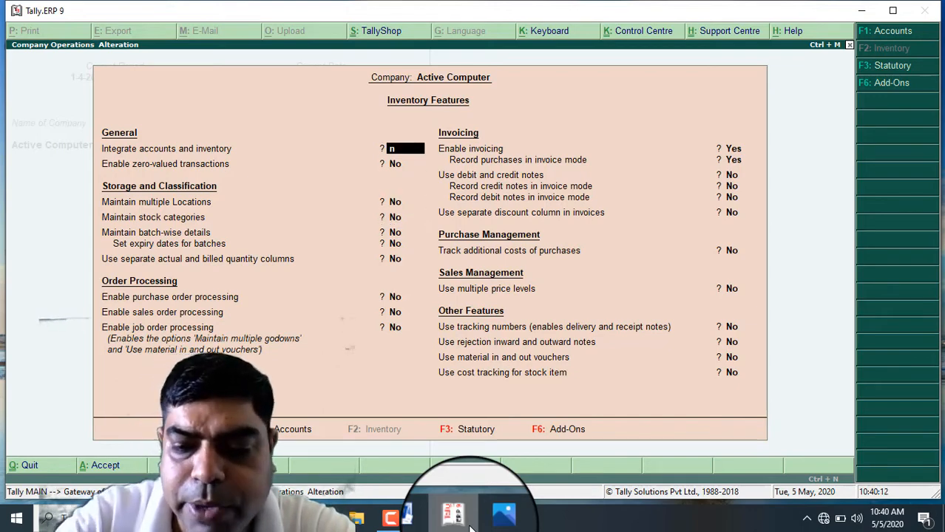
key(Return)
key(Return)
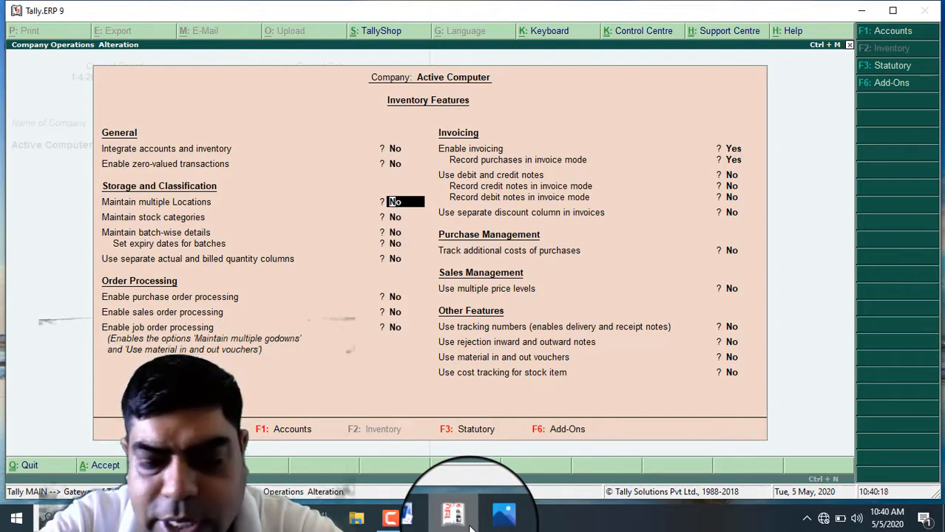
key(Return)
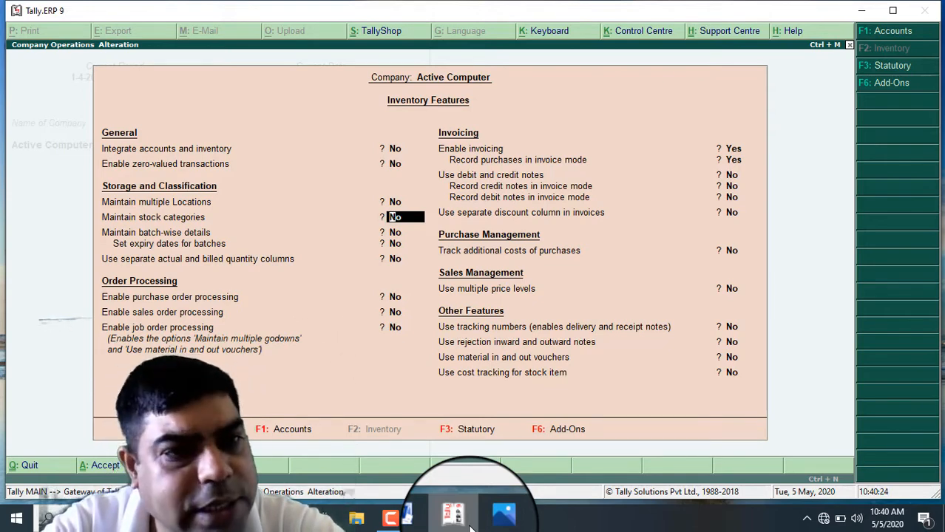
Step: Set Maintain stock categories to Yes and keep the batch-wise, quantity column and order processing options at No
text(y)
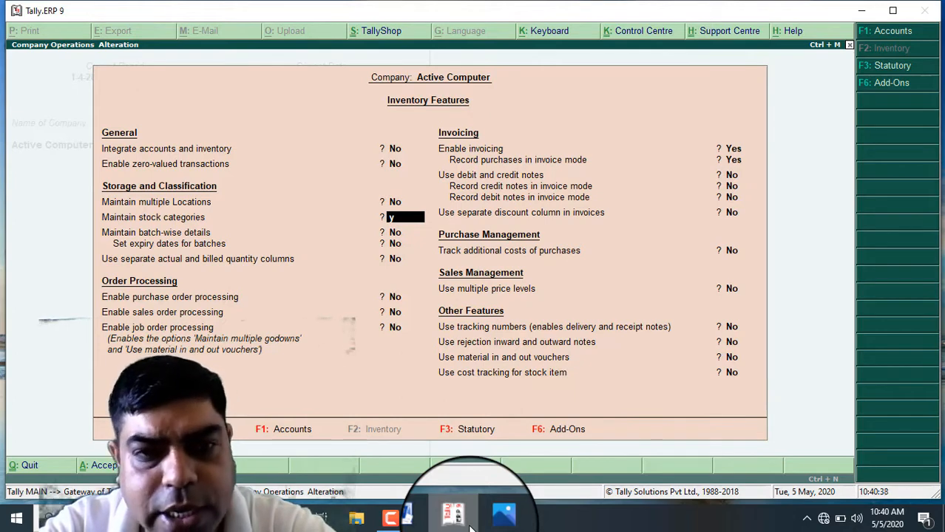
key(Return)
key(Return)
key(Return)
key(Return)
key(Return)
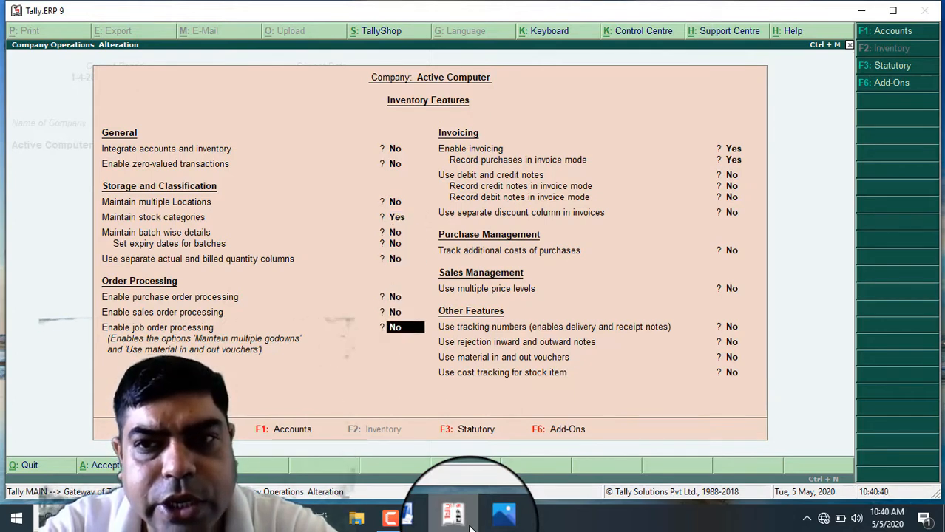
key(Return)
key(Return)
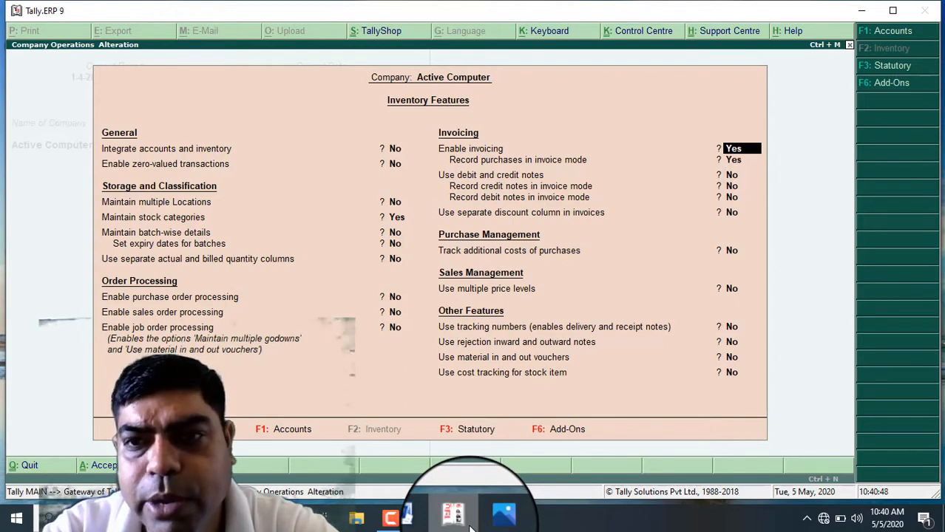
Step: Go back to the Maintain stock categories option to check its setting
key(Up)
key(Up)
key(Up)
key(Up)
key(Up)
key(Up)
key(Up)
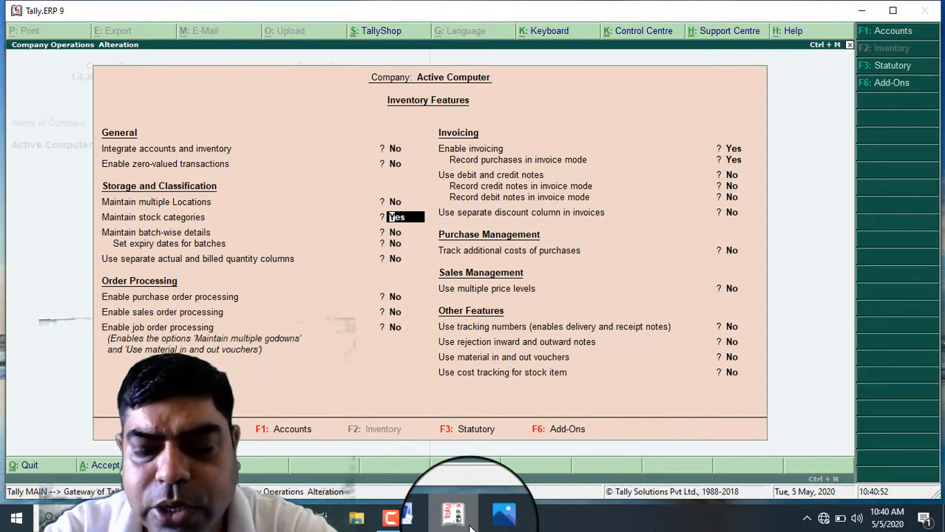
Step: Keep the remaining inventory options at their defaults, save the inventory features and return to the Gateway of Tally
key(Down)
key(Down)
key(Down)
key(Down)
key(Down)
key(Down)
key(Down)
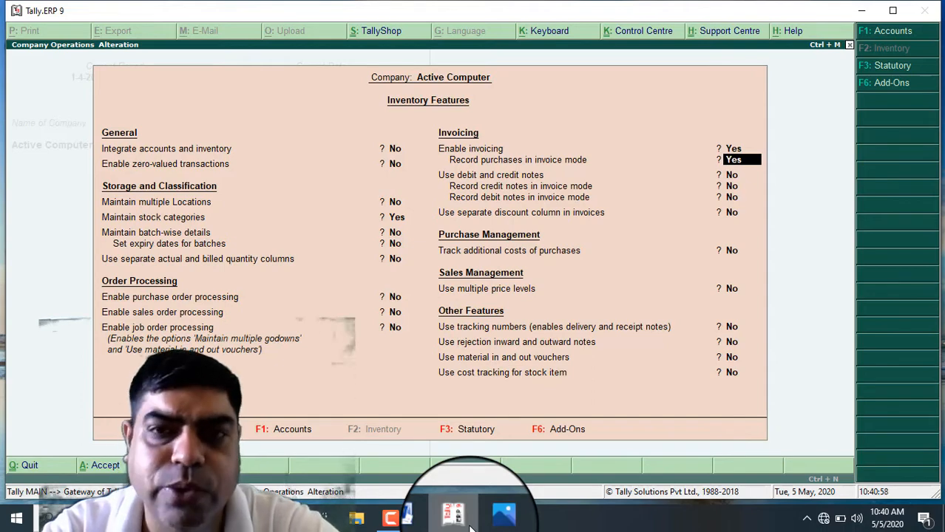
key(Down)
key(Down)
key(Down)
key(Down)
key(Down)
key(Down)
key(Down)
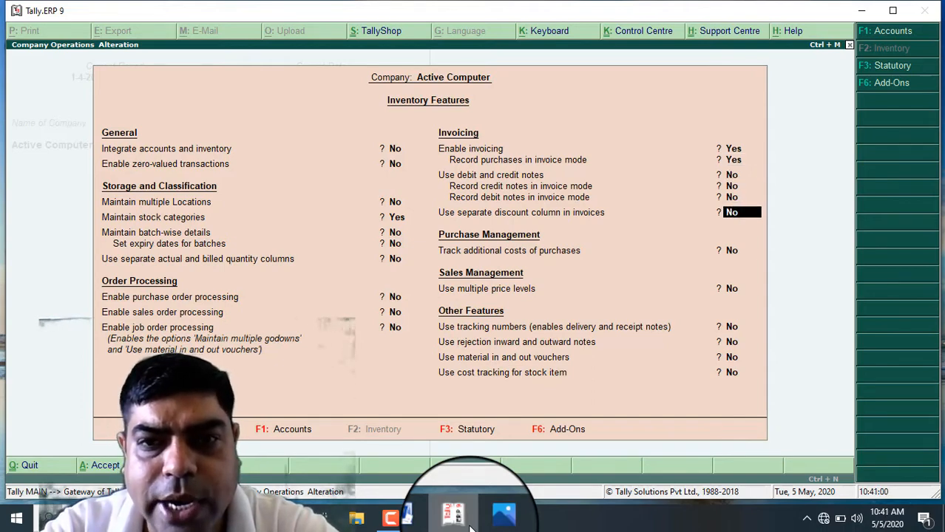
key(Down)
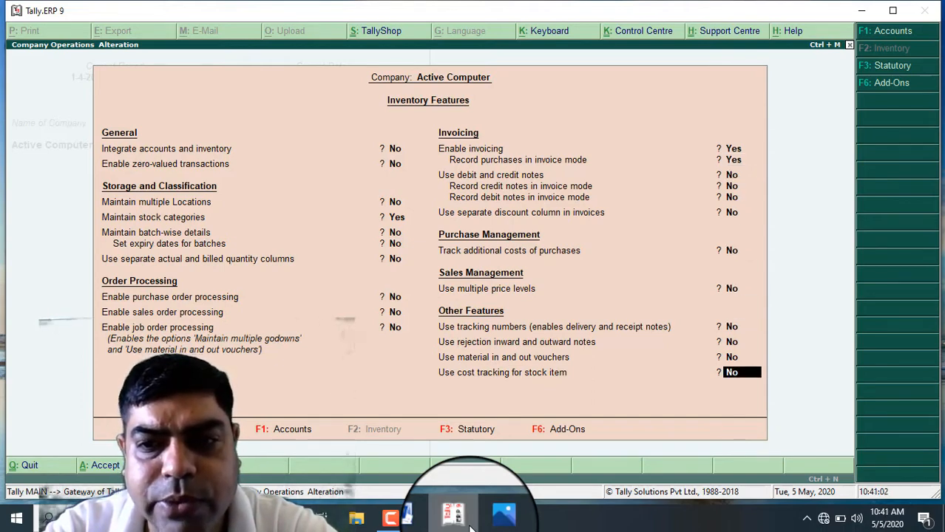
key(Return)
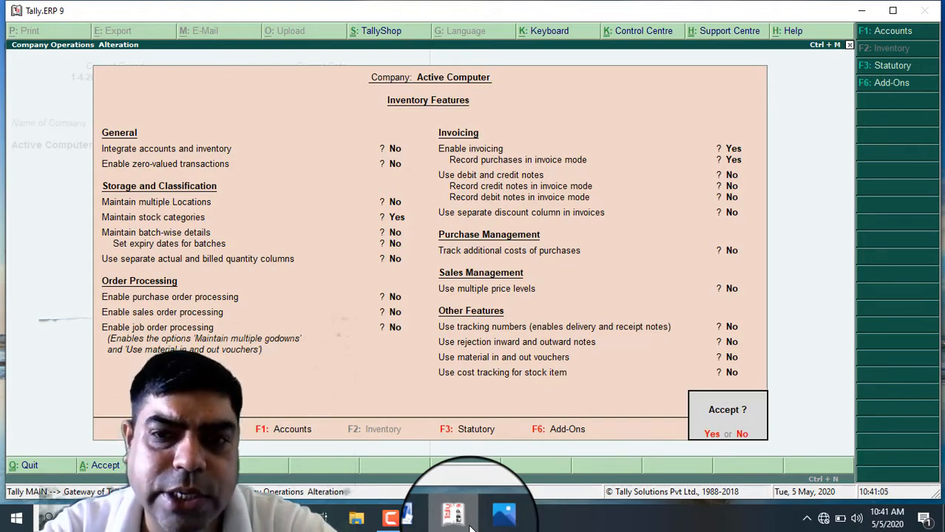
key(Return)
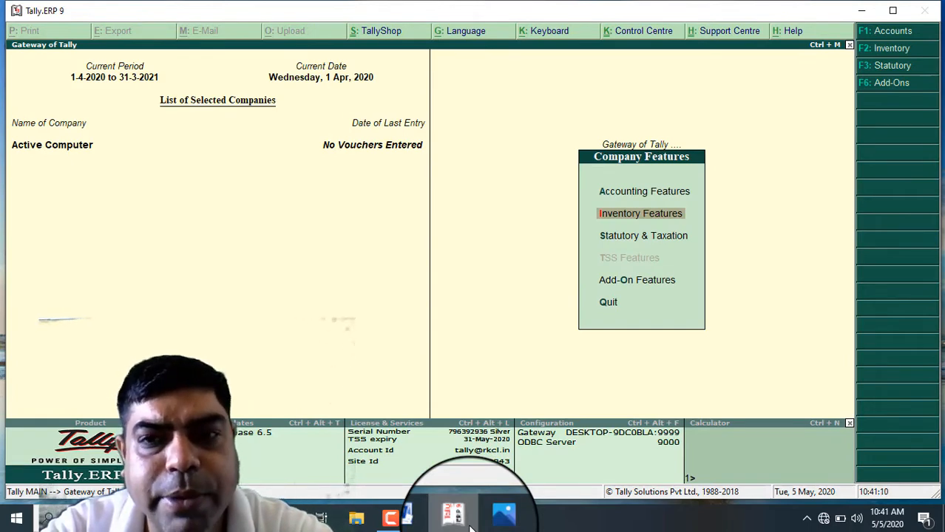
key(Escape)
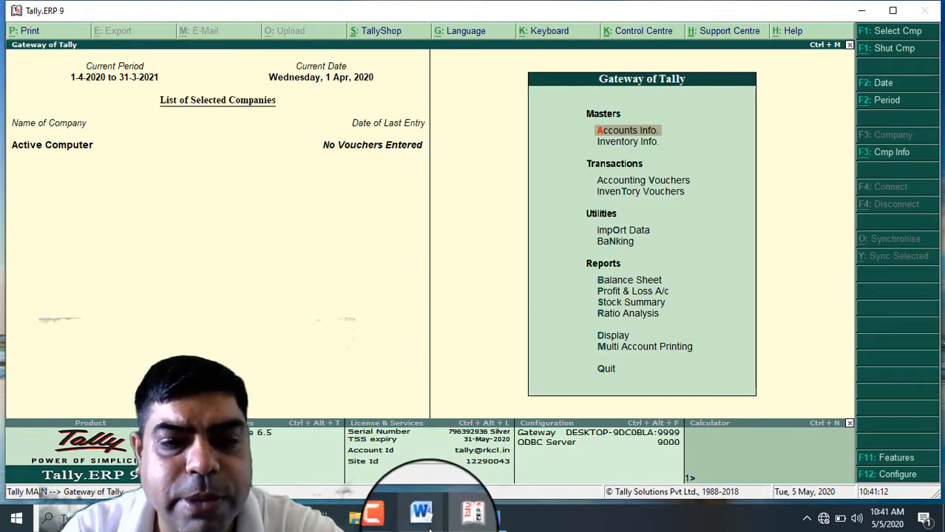
Step: Switch to the godown document in Word to read the purchase and sales entries, and return to Tally
click(426, 525)
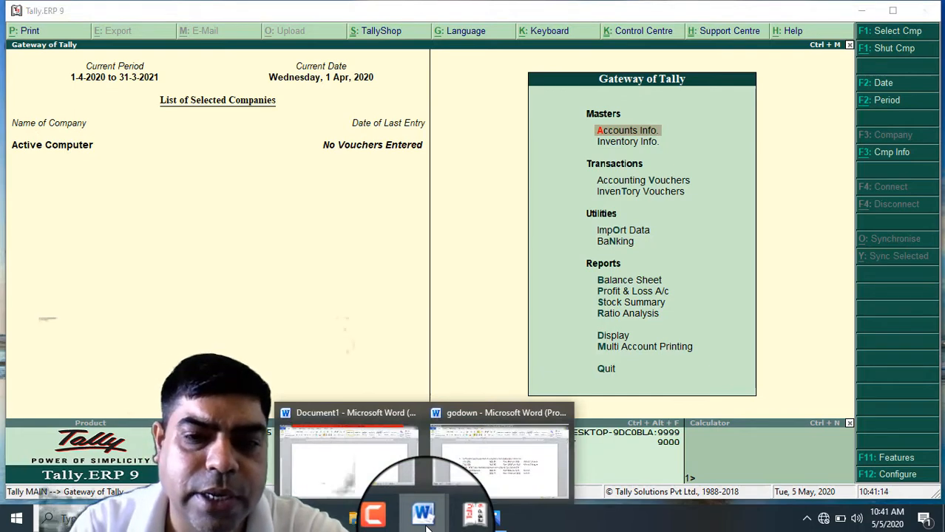
click(449, 483)
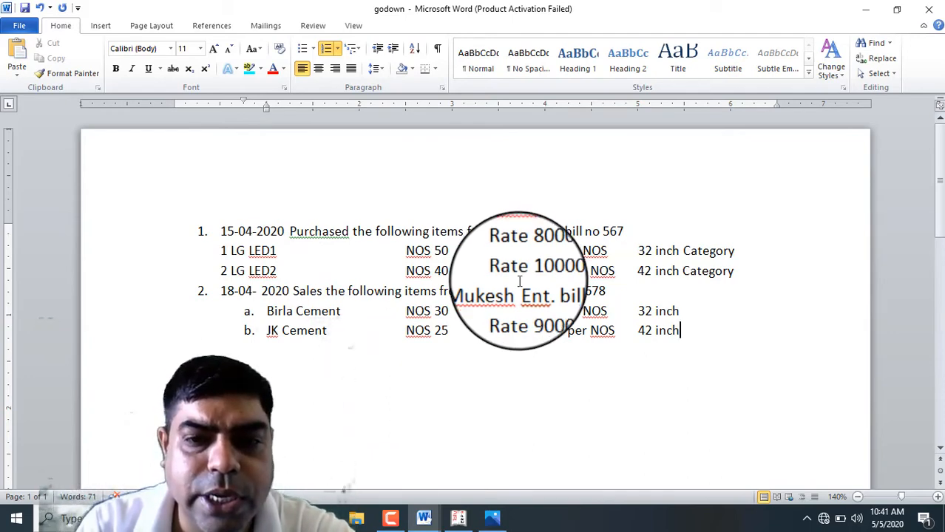
click(458, 519)
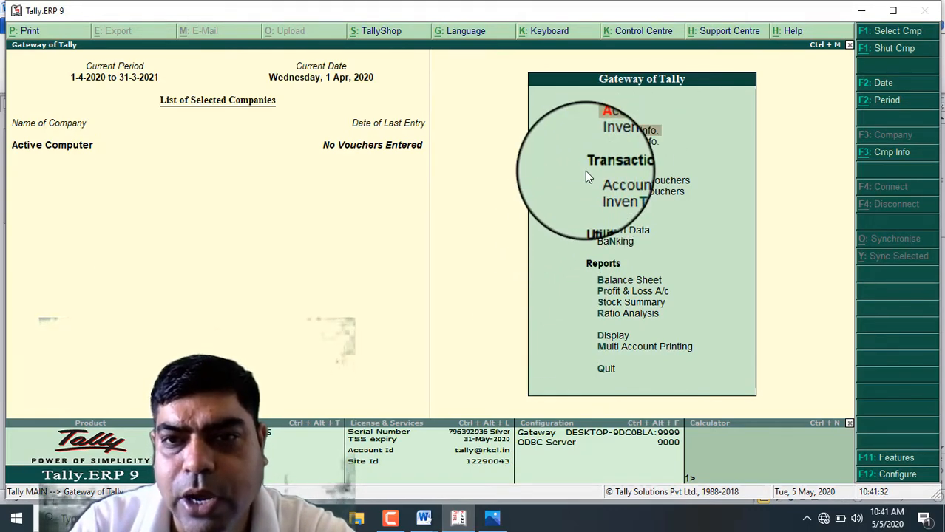
Step: Start a single ledger named Purchase A/c without an alias and place it under the Purchase Accounts group
key(Return)
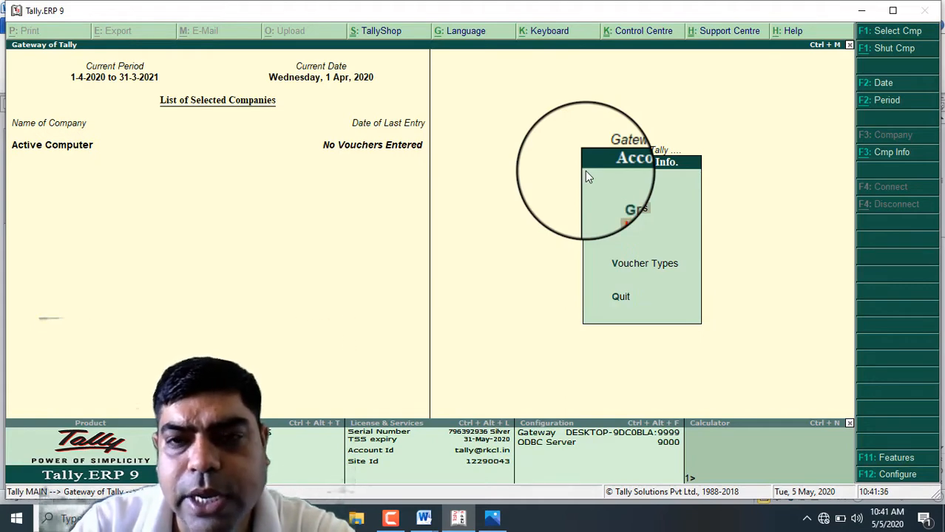
key(l)
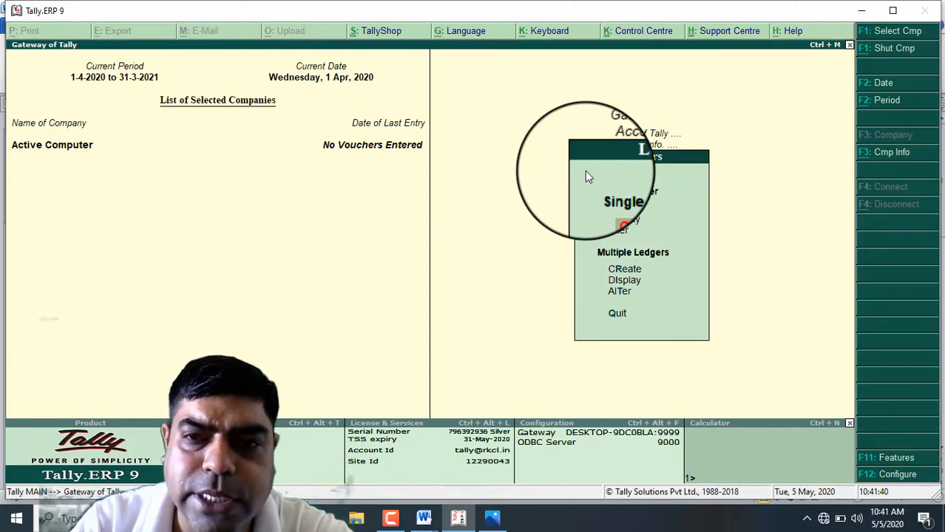
key(c)
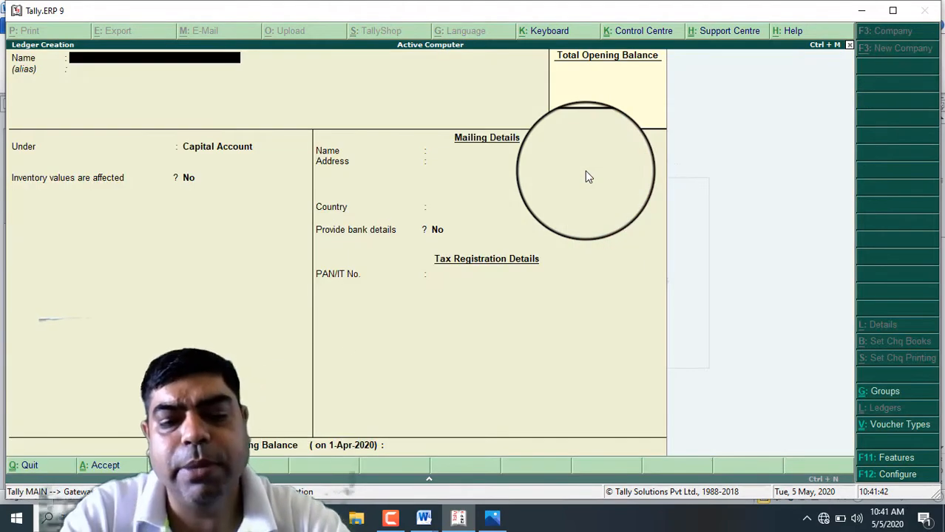
text(Purchas)
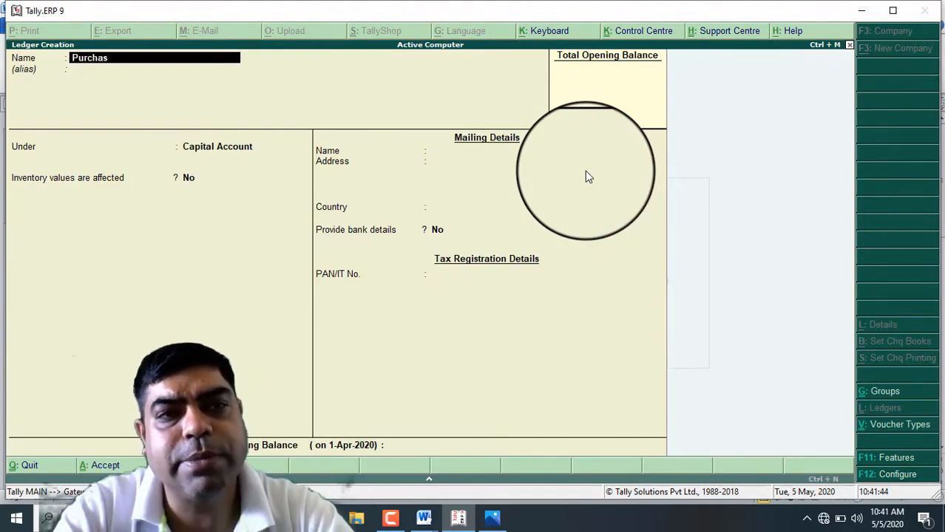
text(e A/c)
key(Return)
key(Return)
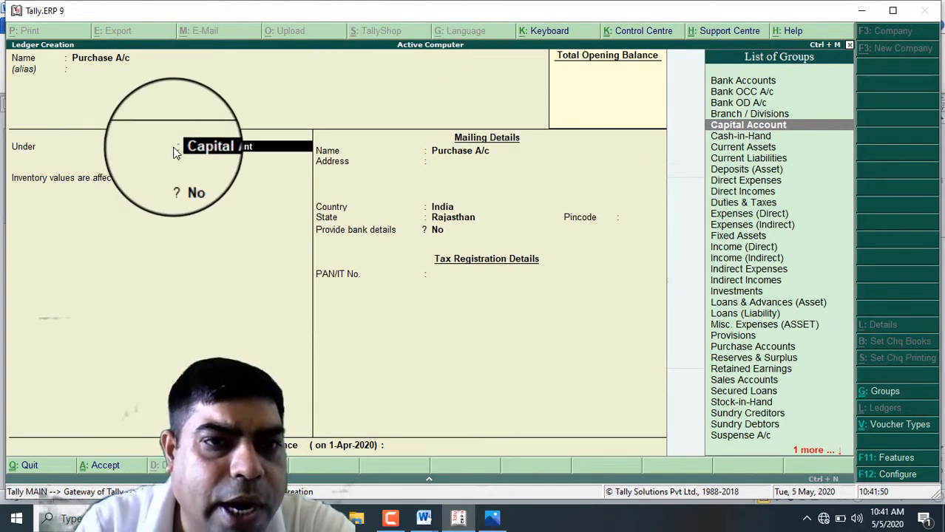
text(Pu)
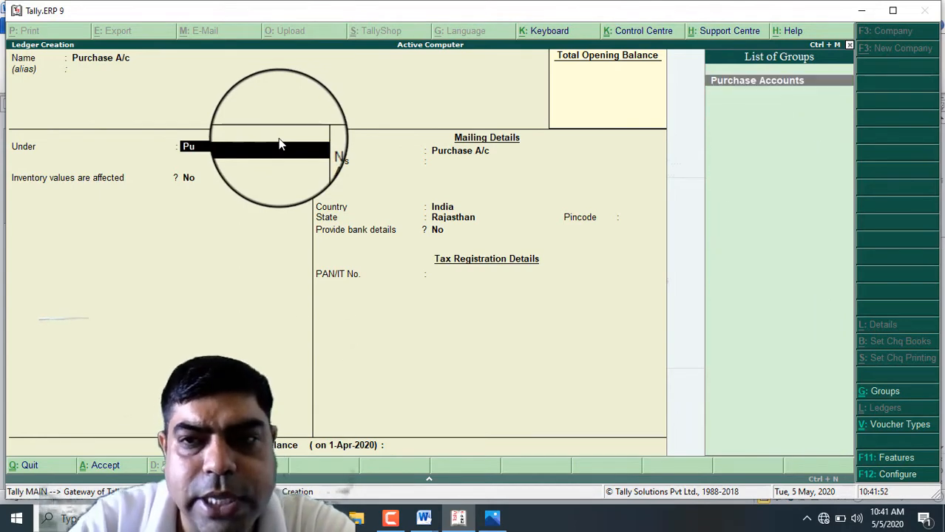
key(Return)
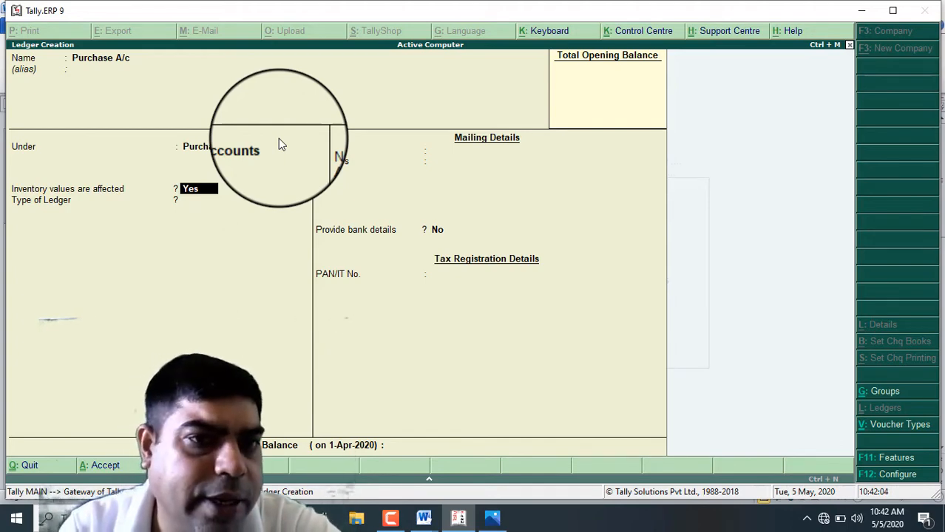
Step: Keep inventory values affected at Yes and the ledger type Not Applicable, leave the opening balance empty and save the Purchase A/c ledger
key(Return)
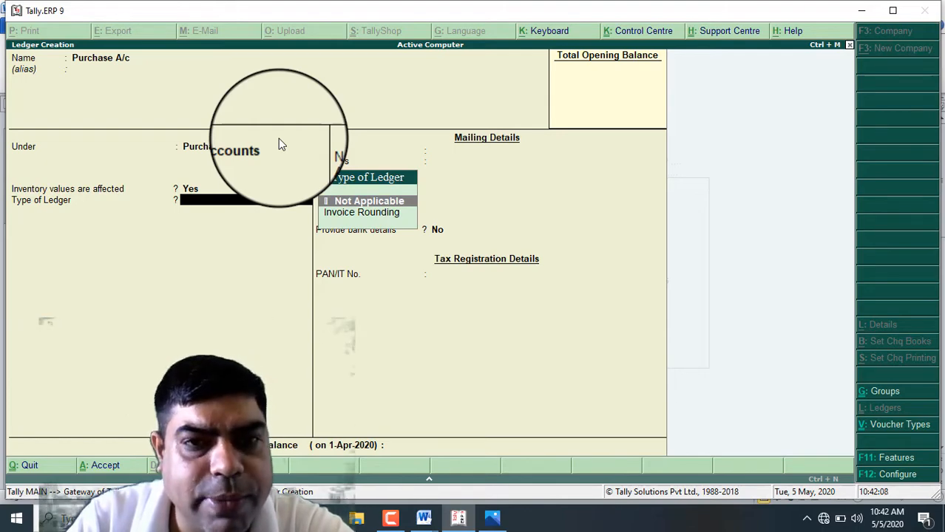
key(Return)
key(Return)
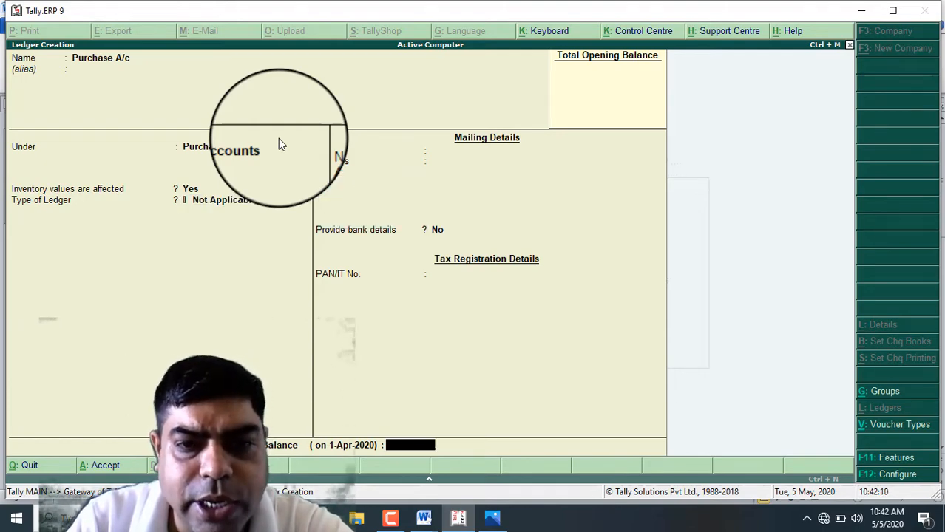
key(Return)
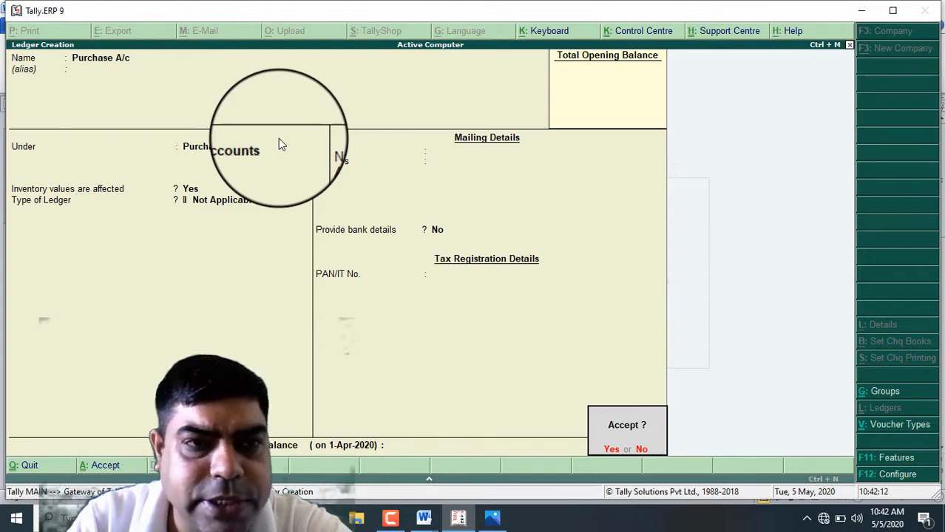
key(Return)
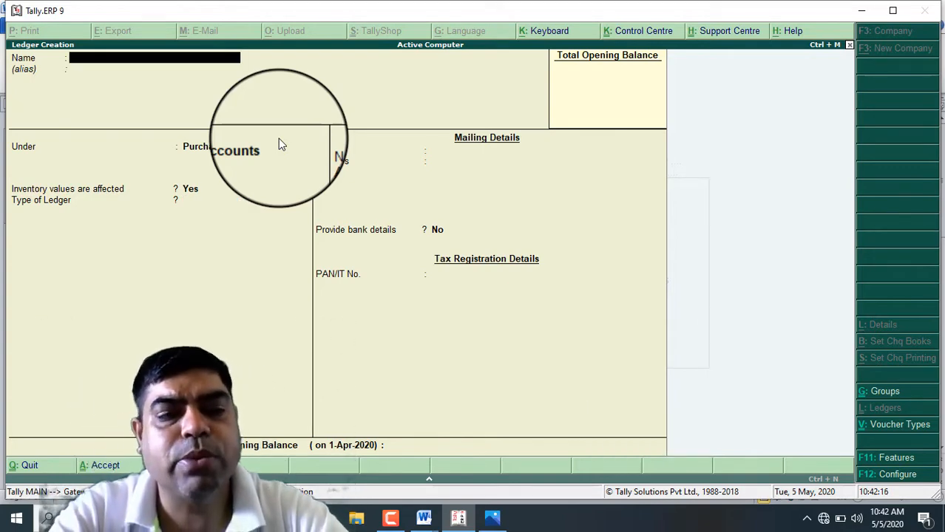
Step: Create a Sales A/c ledger under the Sales Accounts group with no alias or opening balance, keeping the remaining defaults, and save it
text(Sales A/c)
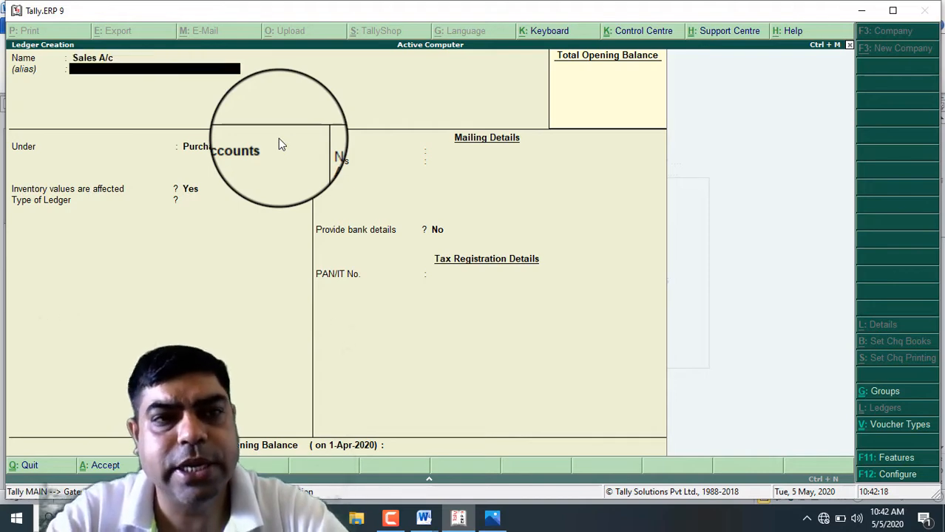
key(Return)
text(Sa)
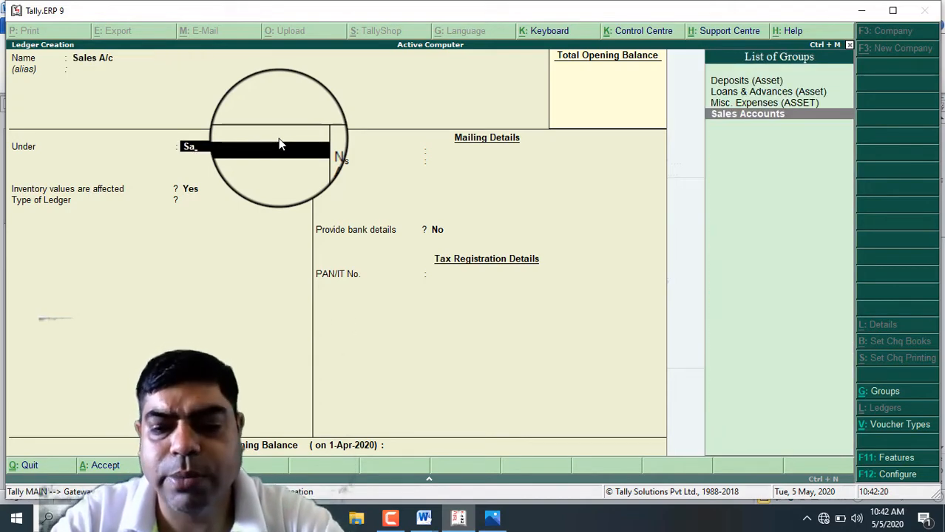
key(Return)
key(Return)
key(Return)
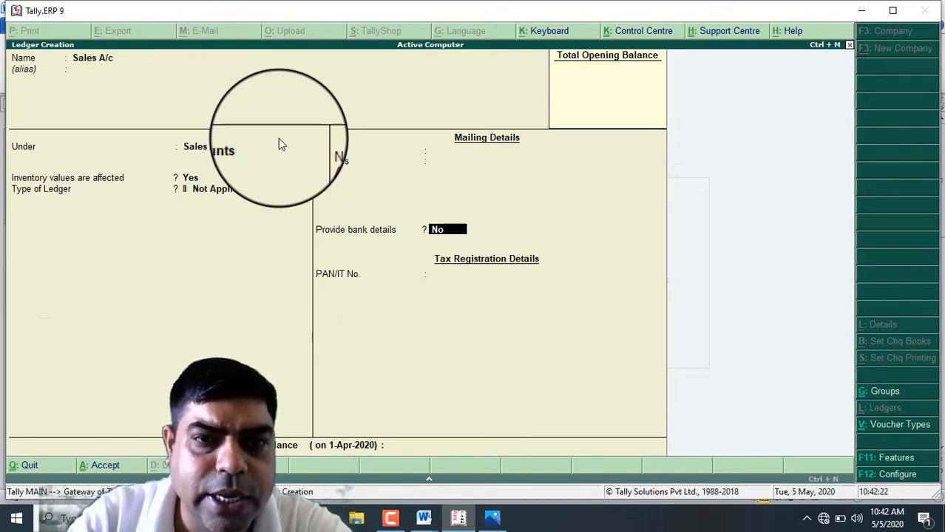
key(Return)
key(Return)
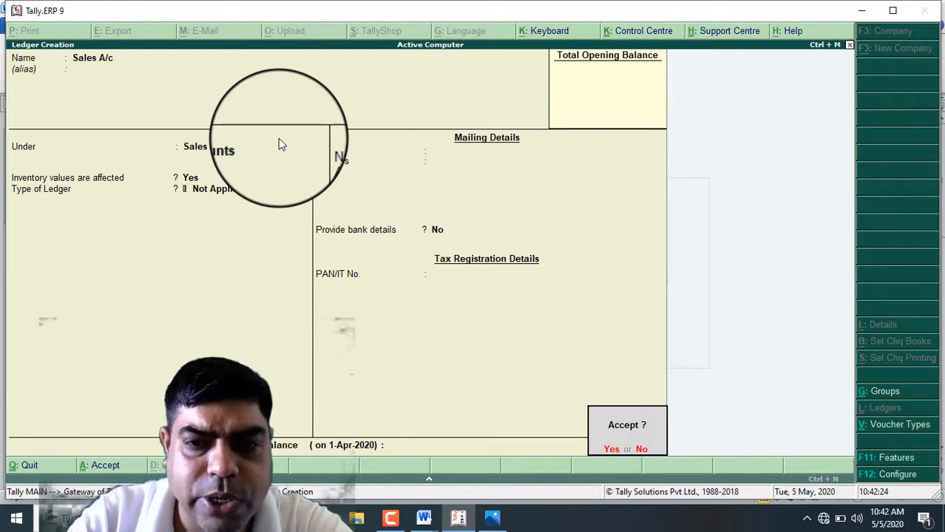
key(Return)
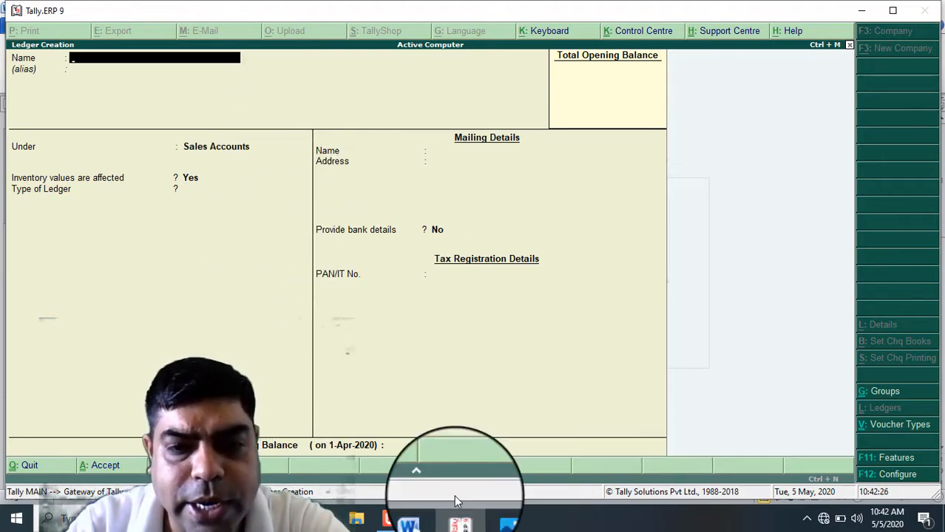
Step: Check the supplier in the godown Word document, return to Tally and start a ledger named Rohan Ent under Sundry Creditors
mouse_move(431, 523)
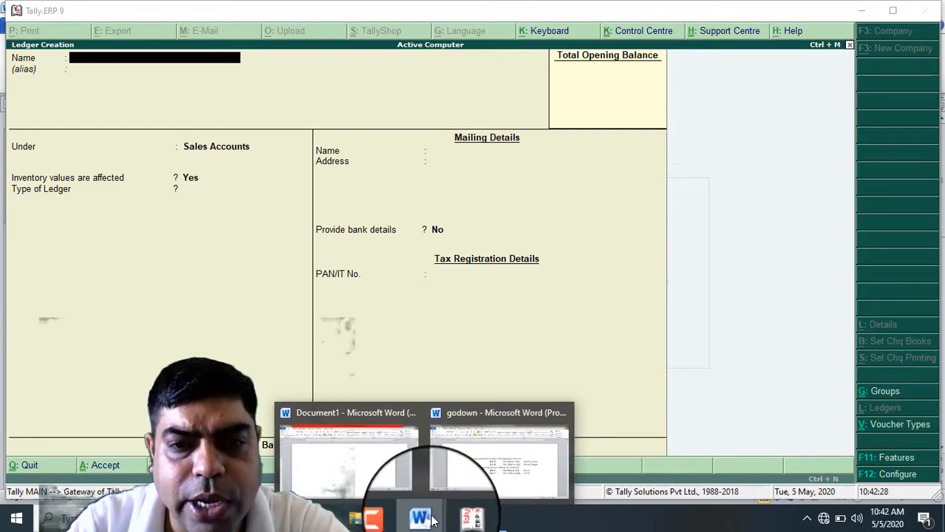
click(477, 482)
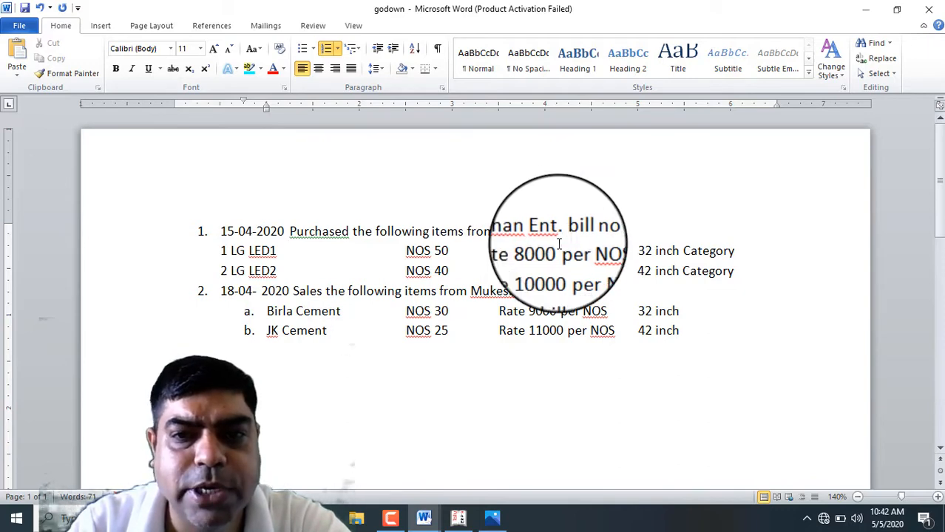
click(464, 521)
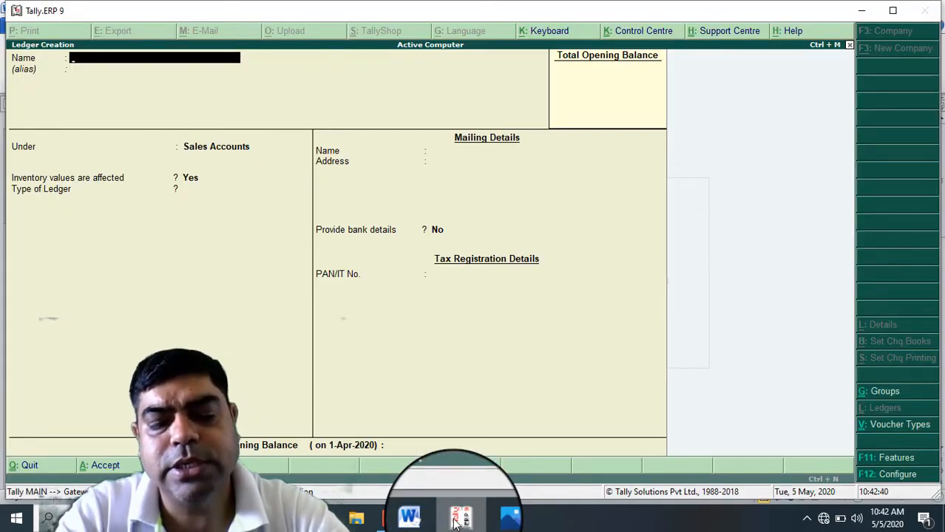
text(Rohan)
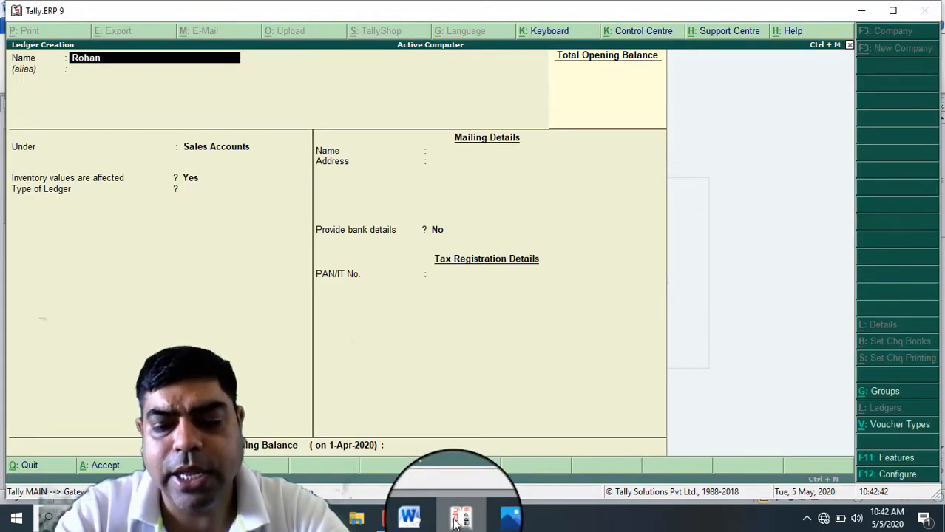
text( Ent)
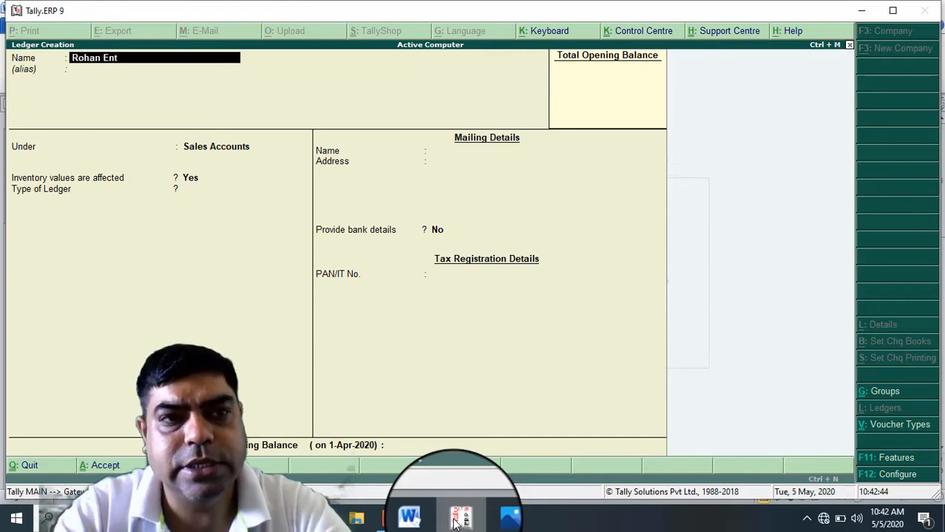
key(Return)
key(Return)
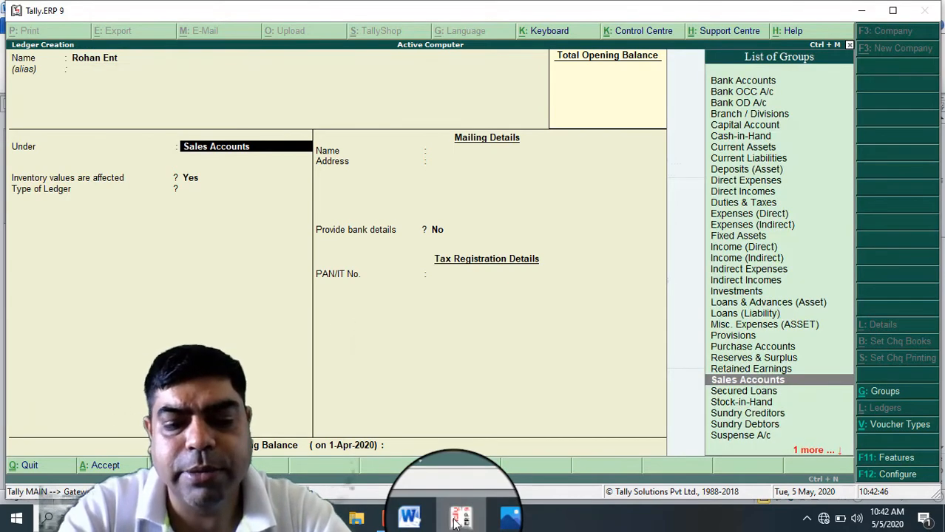
text(Su)
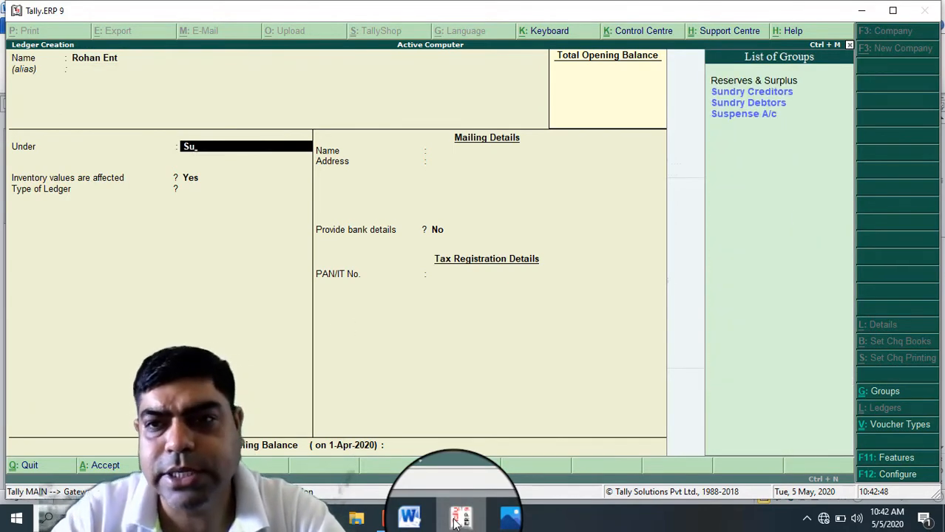
key(Down)
key(Return)
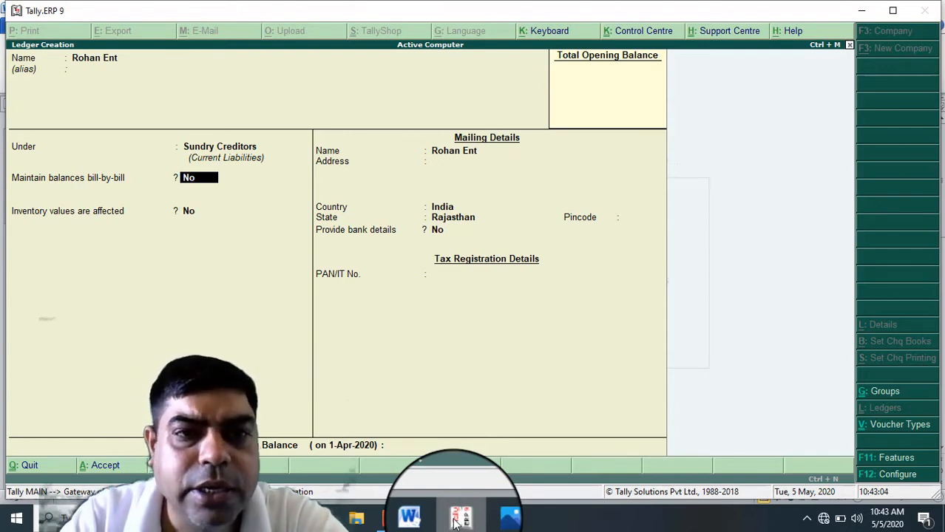
Step: Keep bill-by-bill balances and inventory values at No, country India and state Rajasthan, leave the other details blank and save the creditor ledger
key(Return)
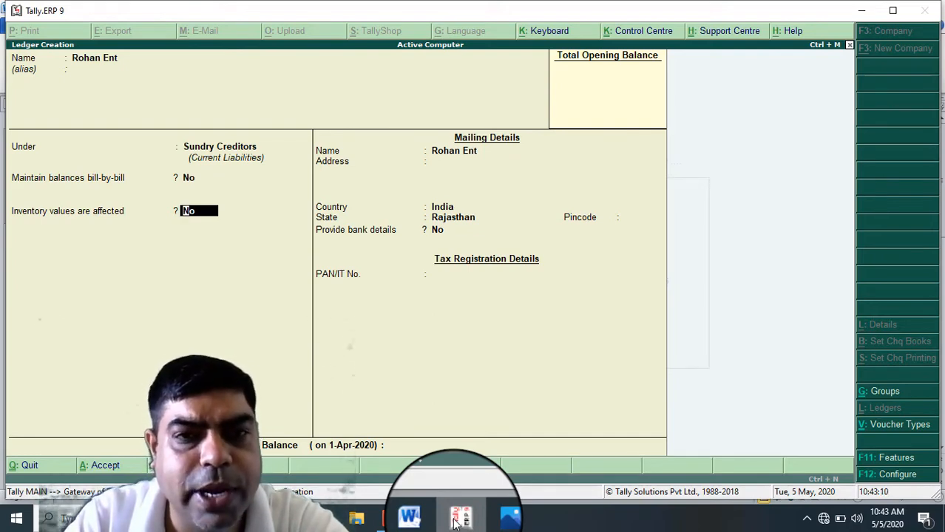
key(Return)
key(Return)
key(Return)
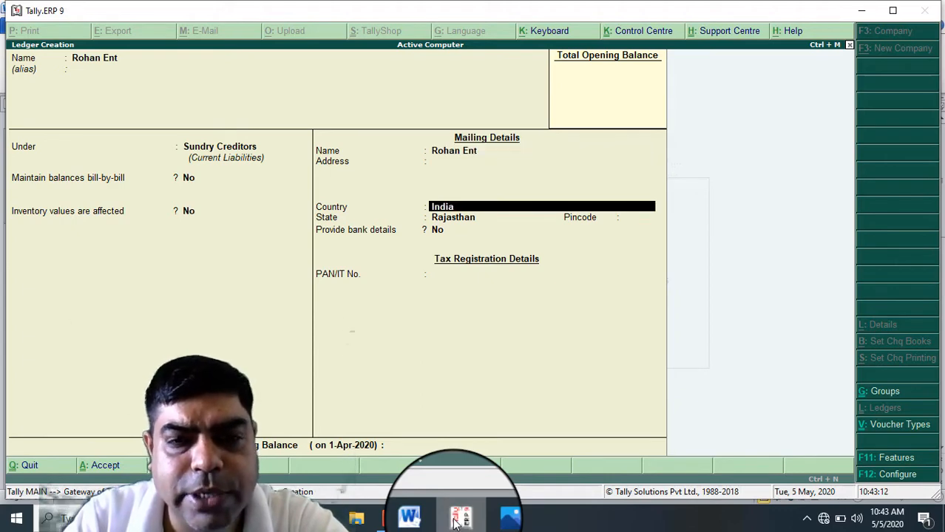
key(Return)
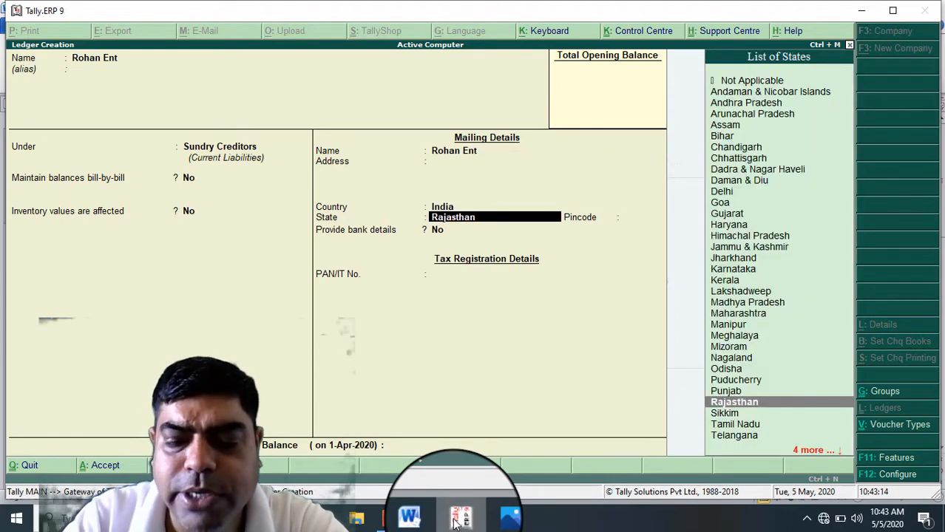
key(Return)
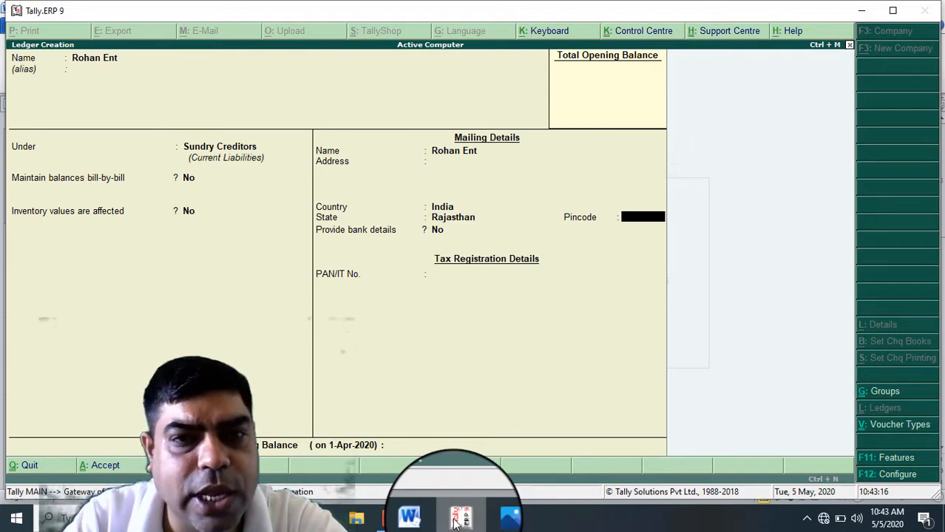
key(Return)
key(Return)
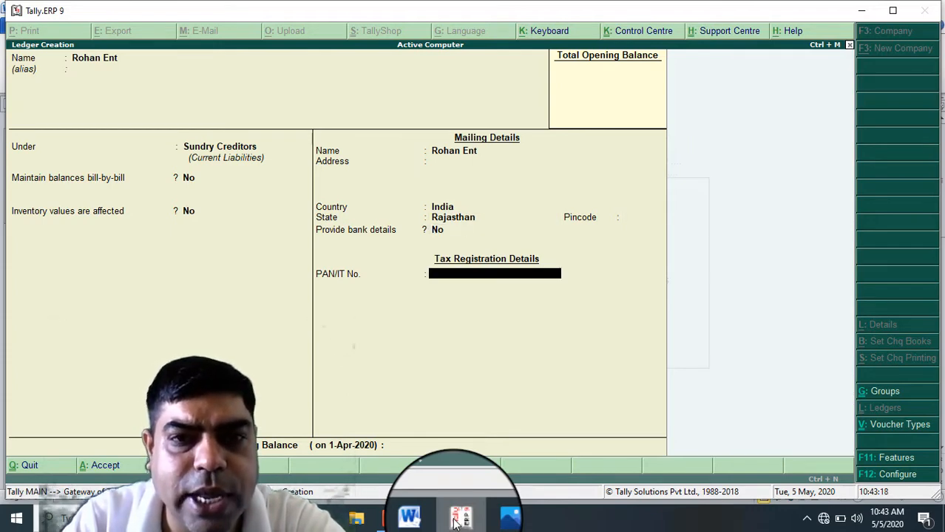
key(Return)
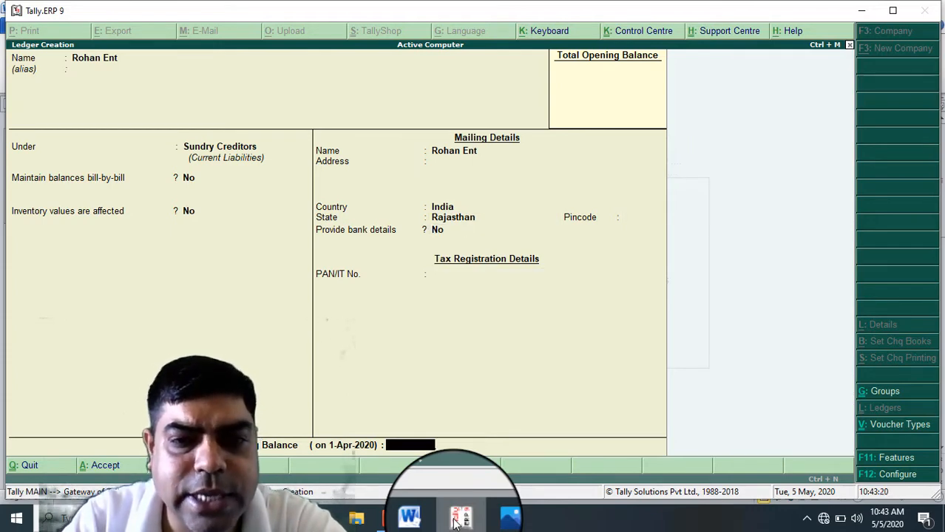
key(Return)
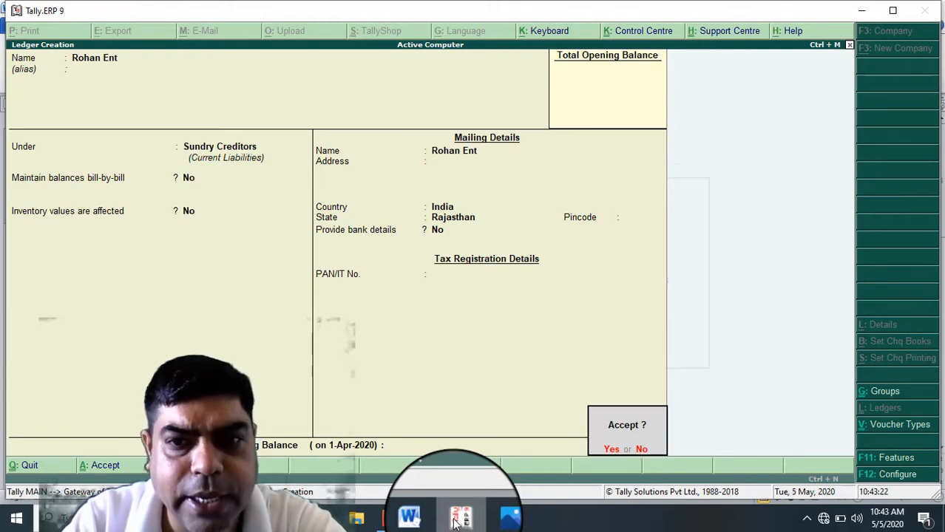
key(Return)
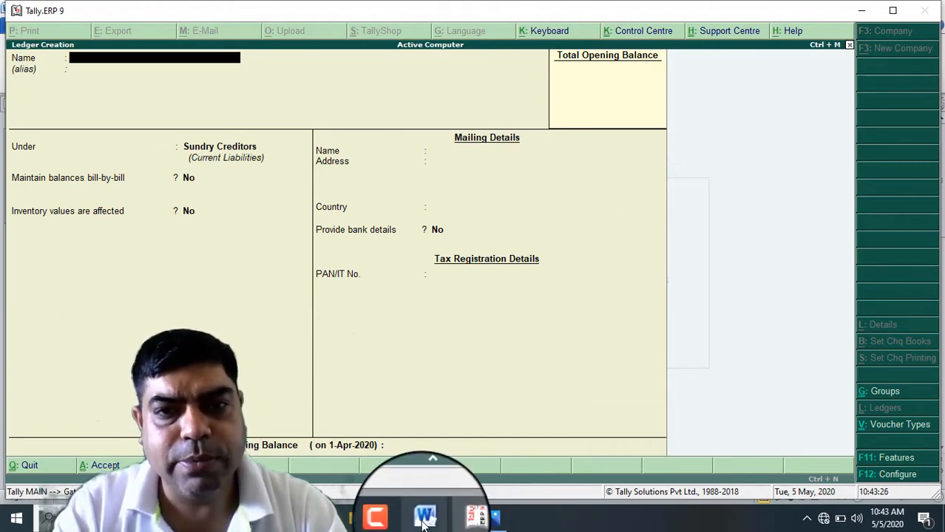
Step: Check the buyer in the godown Word document, return to Tally and start a ledger named Mukesh Ent. under Sundry Debtors
mouse_move(423, 517)
click(482, 464)
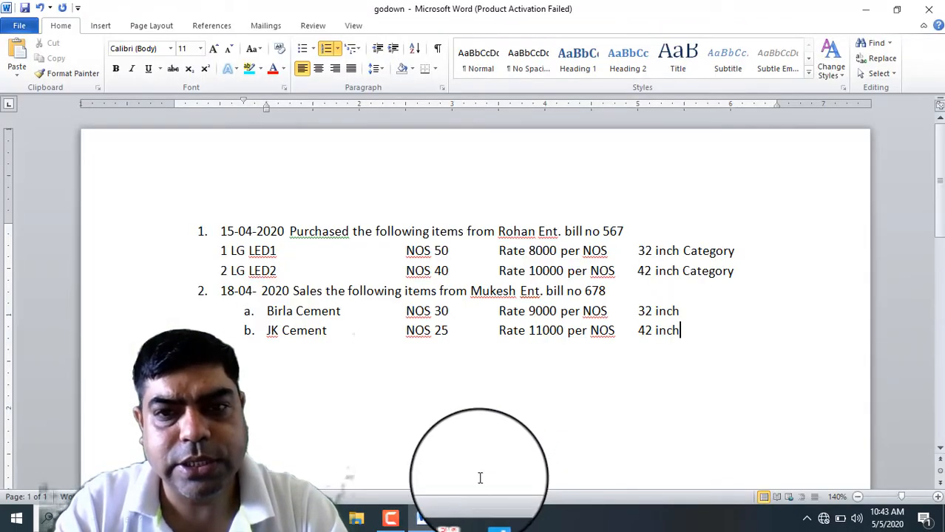
click(458, 520)
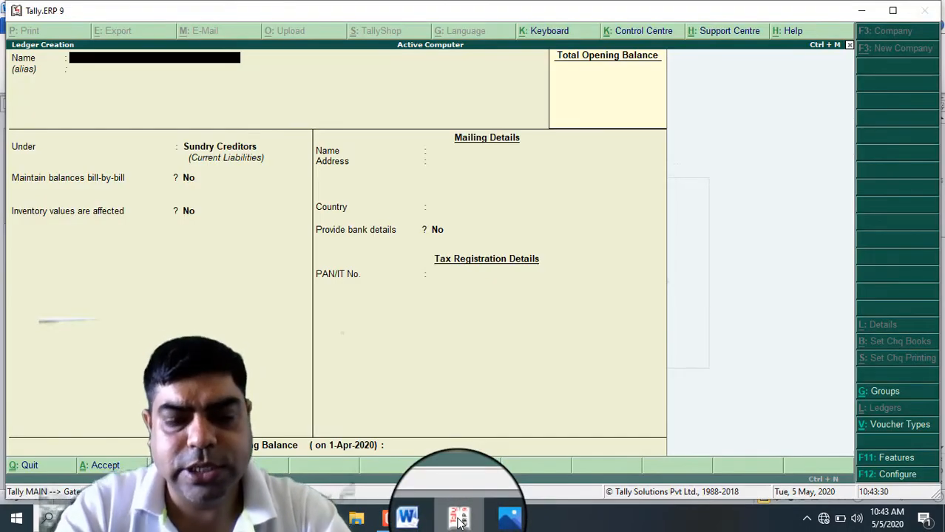
text(Mukesh Ent)
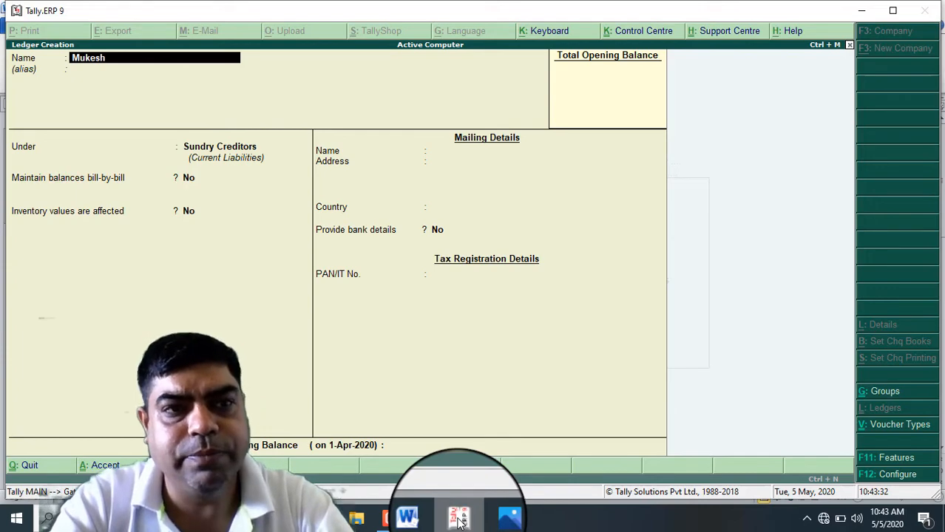
key(Return)
key(Return)
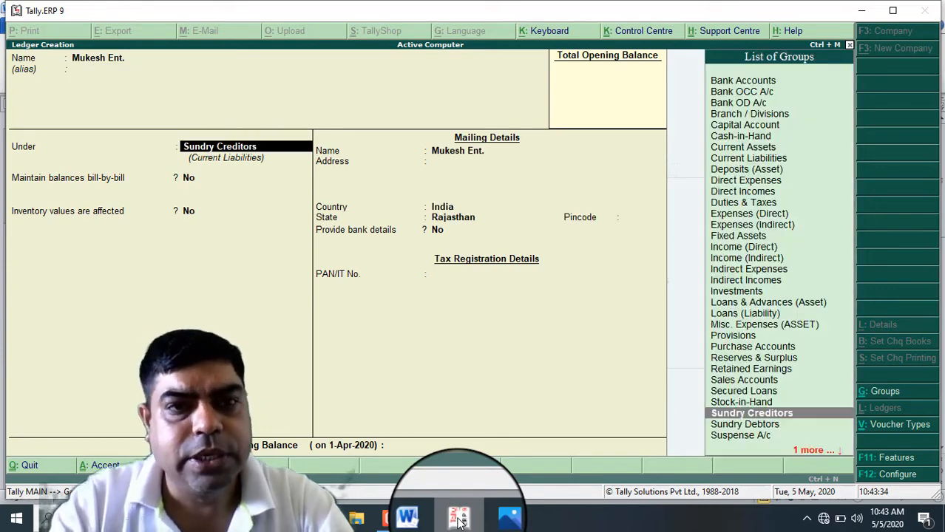
text(Su)
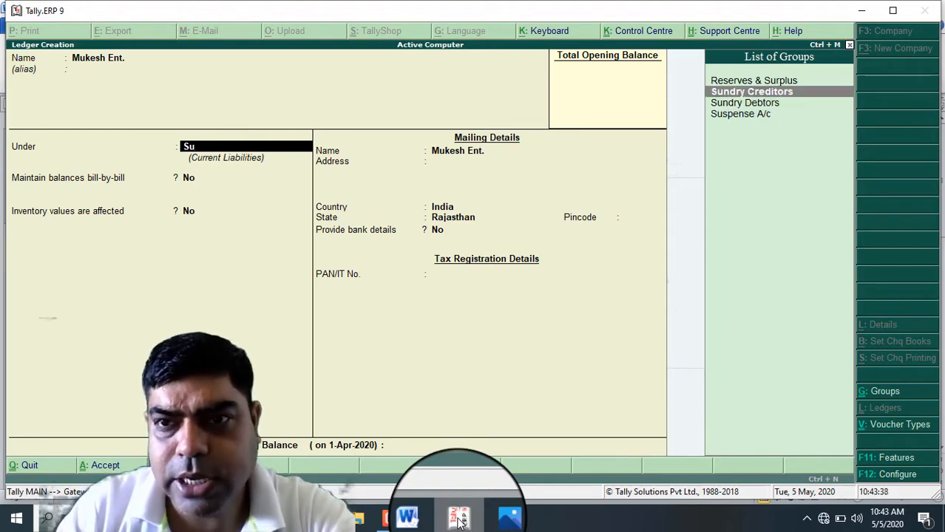
key(Down)
key(Return)
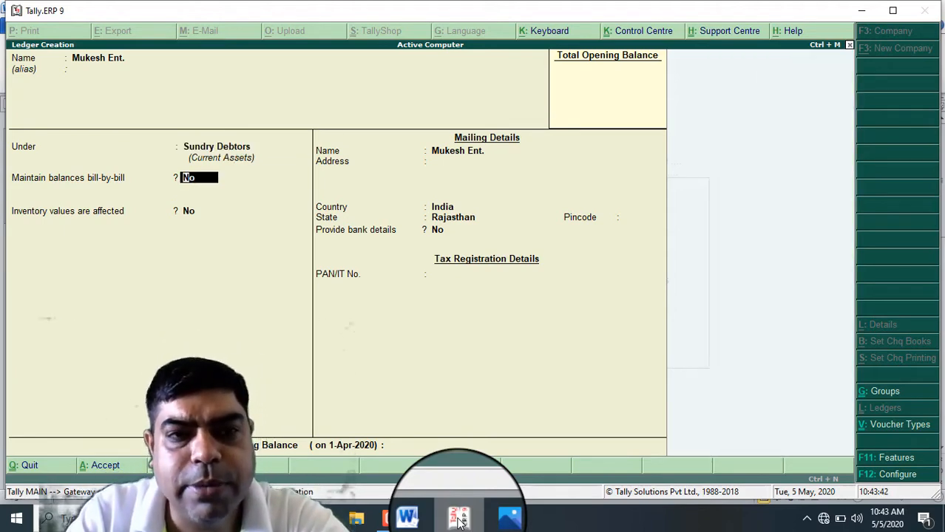
Step: Keep bill-by-bill balances, inventory values and bank details at No, country India and state Rajasthan, and save the Mukesh Ent. debtor ledger
key(Return)
key(Return)
key(Return)
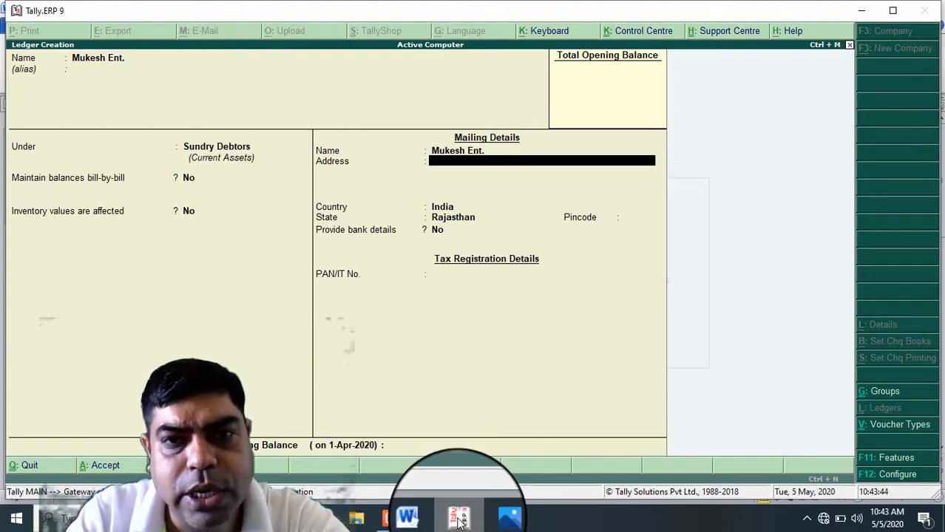
key(Return)
key(Return)
key(Return)
key(Return)
key(Return)
key(Return)
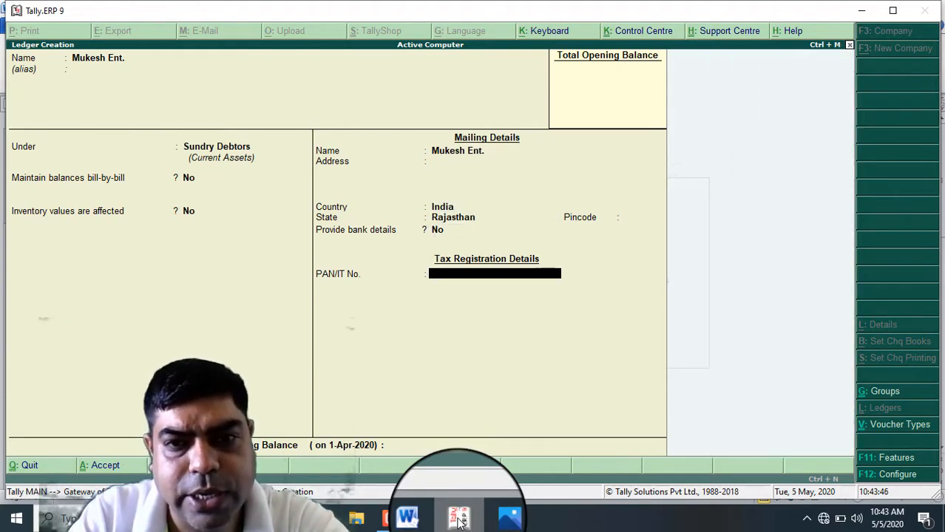
key(Return)
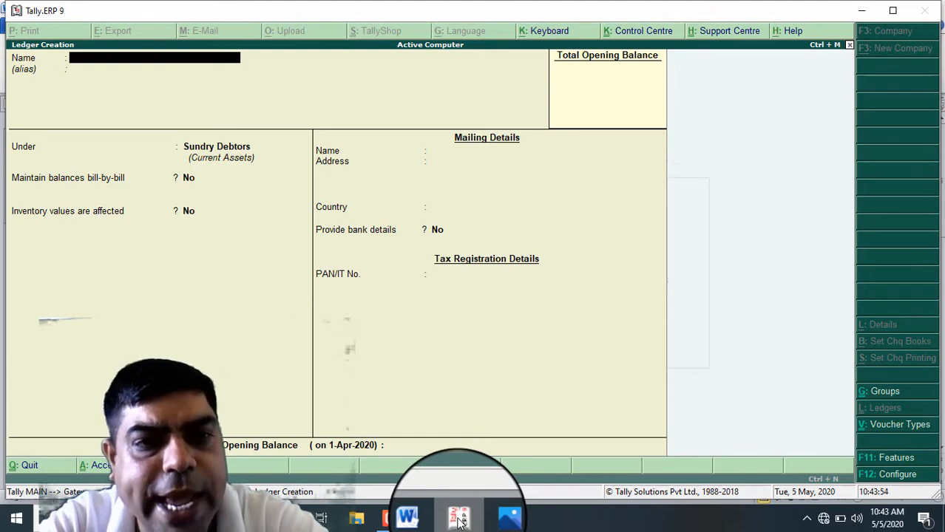
Step: Quit ledger creation, return to the Gateway of Tally and open Inventory Info
key(Escape)
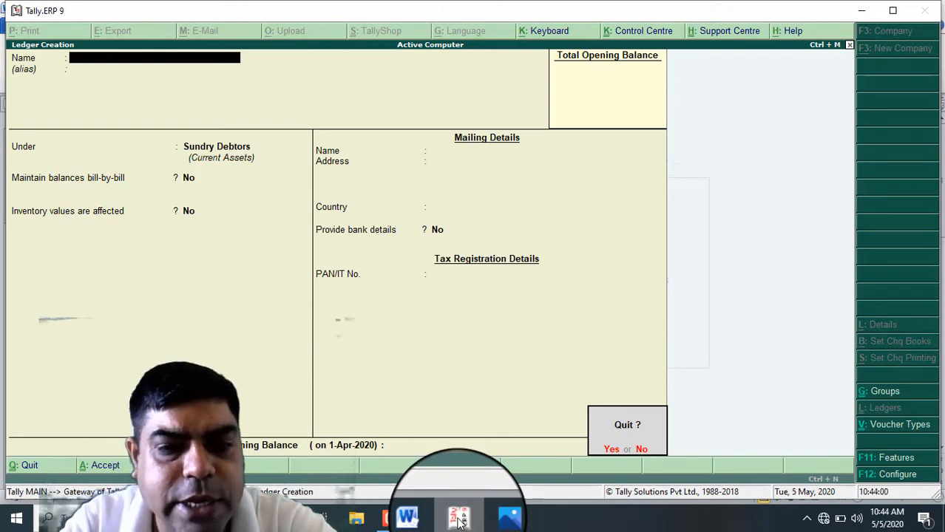
click(492, 518)
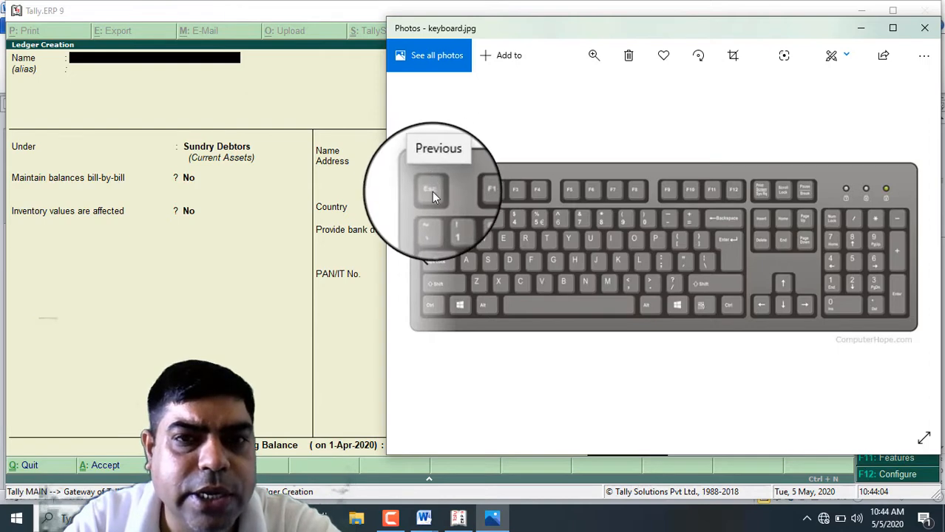
click(466, 522)
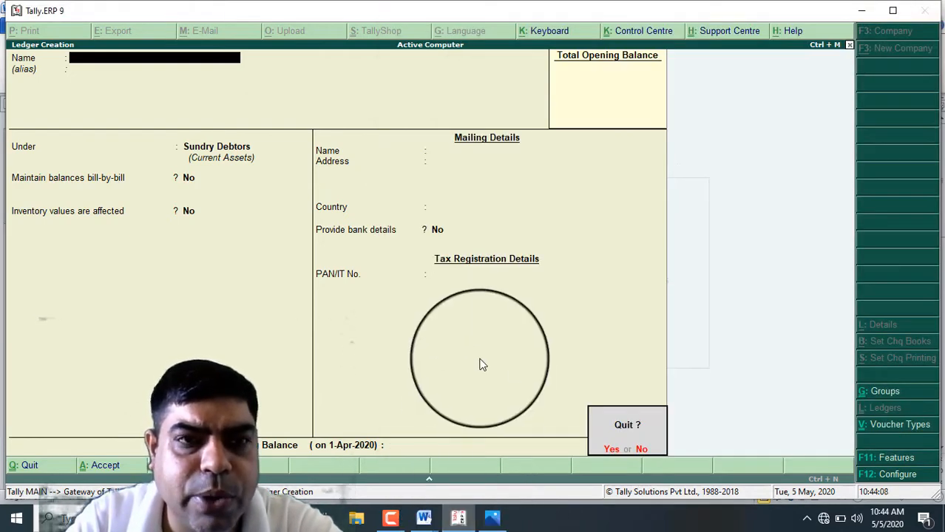
key(y)
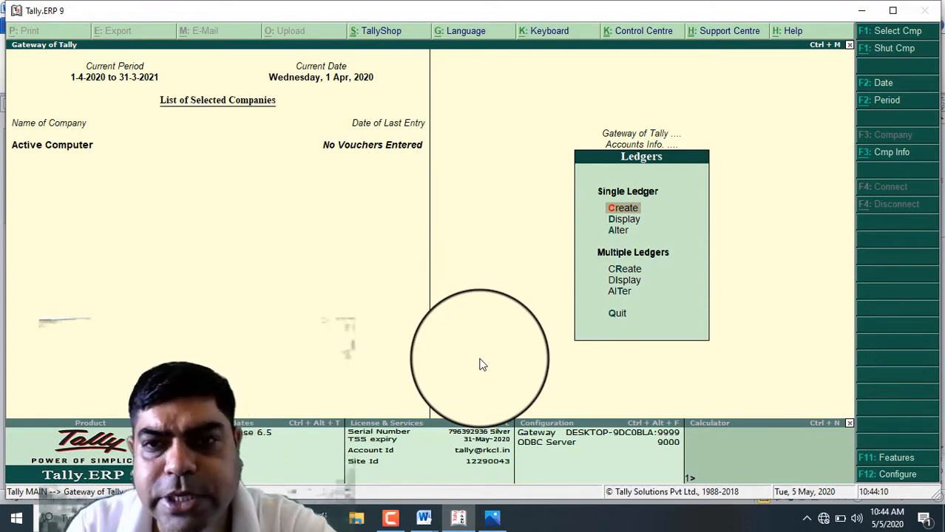
key(Escape)
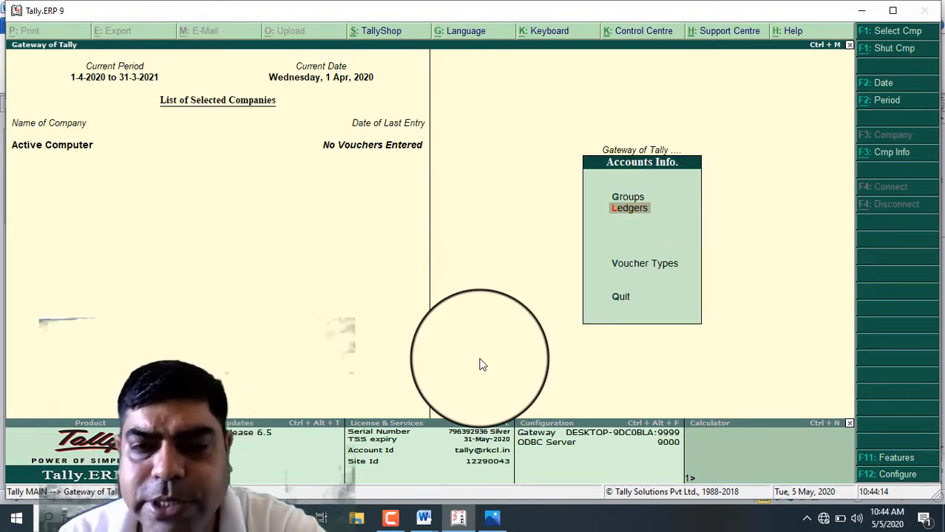
key(Escape)
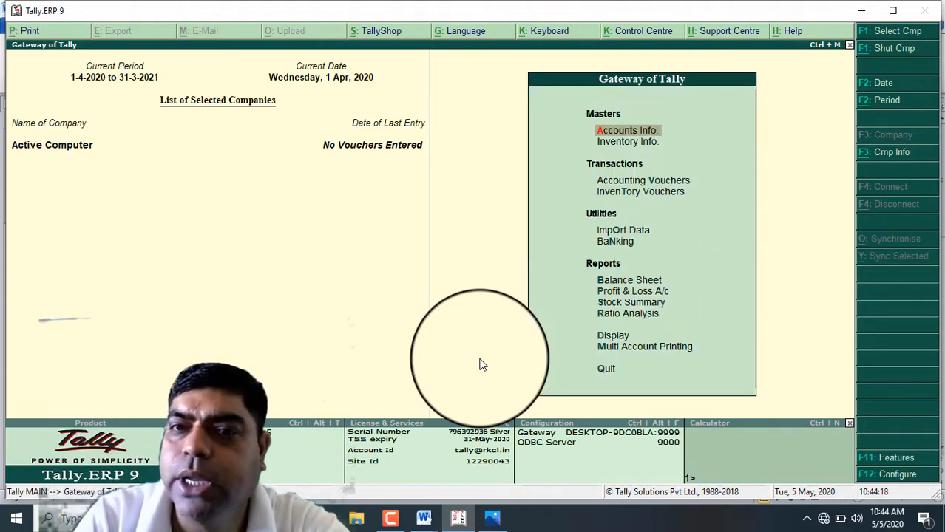
key(Down)
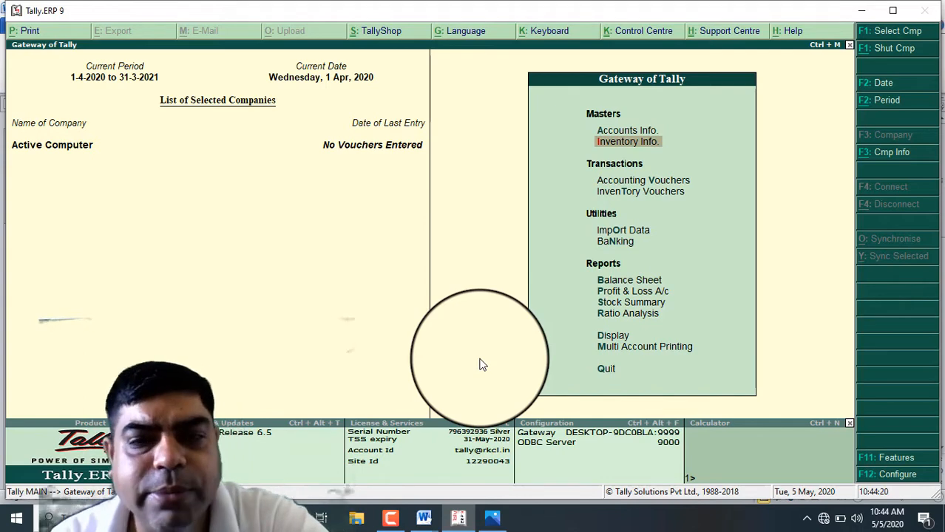
key(Return)
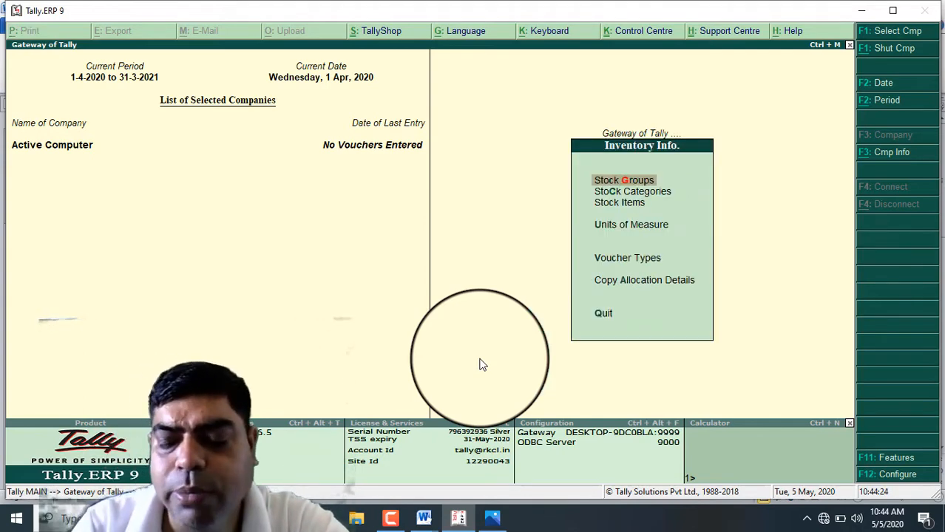
key(Down)
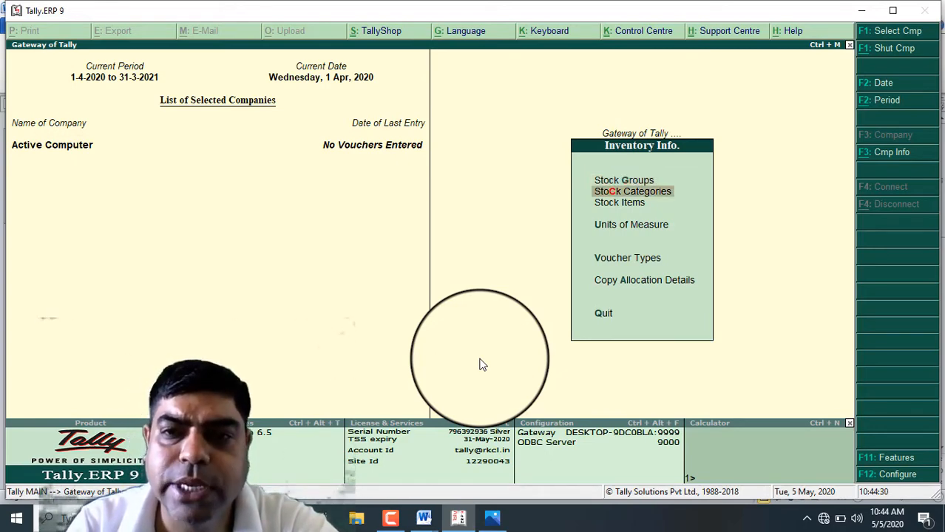
key(Down)
key(Up)
key(Up)
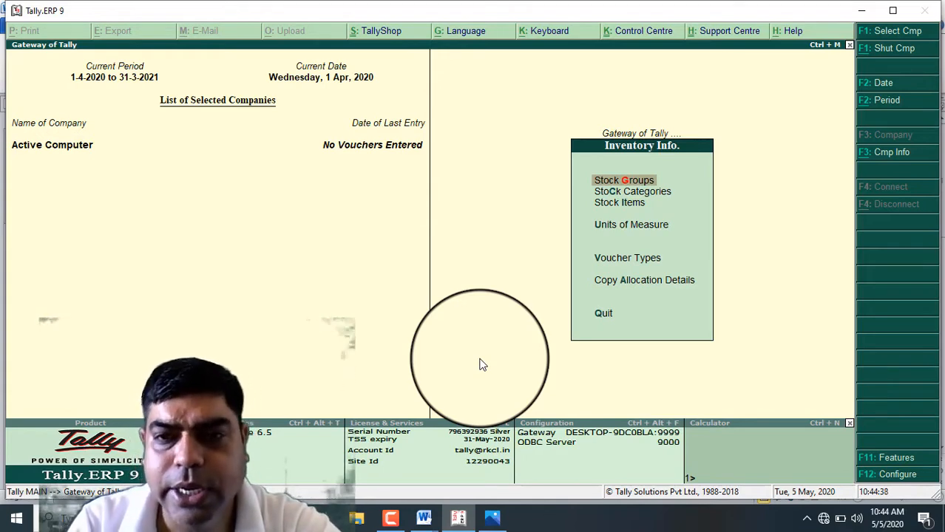
key(Down)
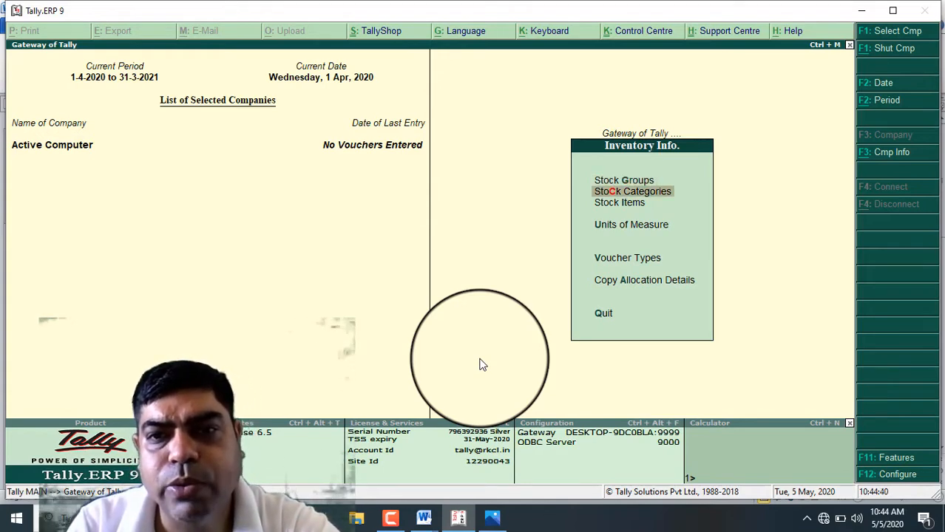
key(Up)
key(Down)
key(Down)
key(Down)
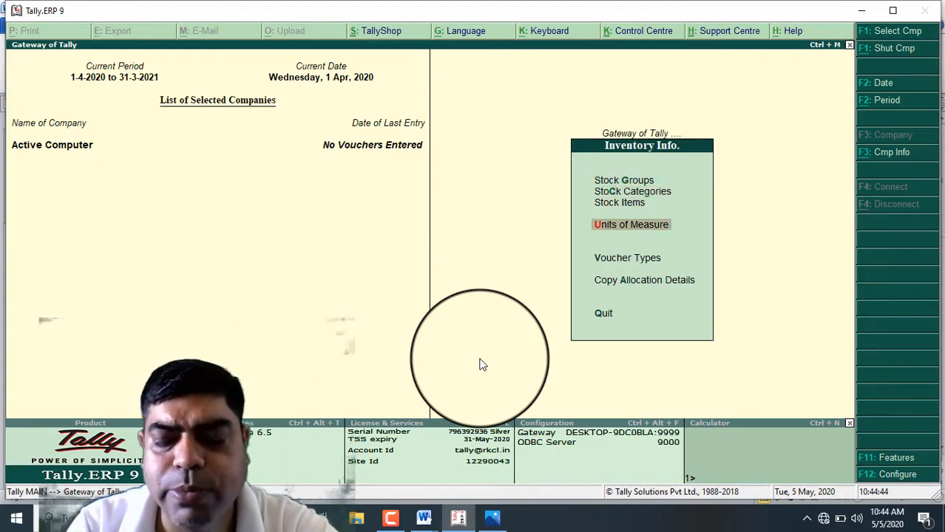
key(Up)
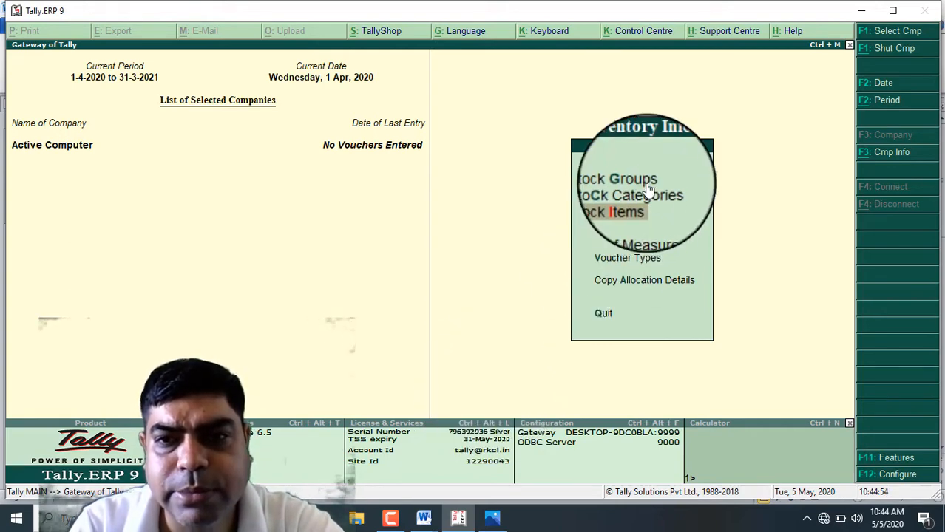
key(Up)
key(Up)
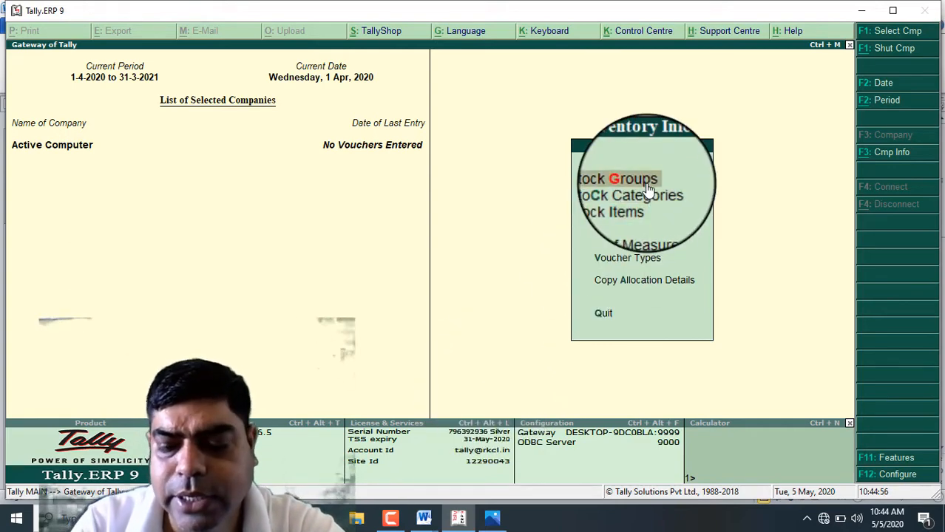
Step: Create a single stock group named LED under Primary with no alias and adding of item quantities left at No, and save it
key(Return)
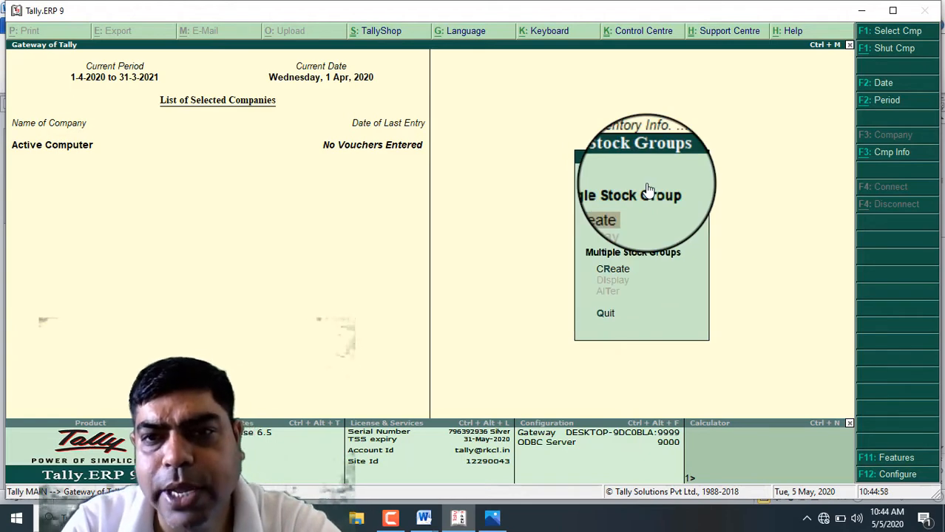
key(Return)
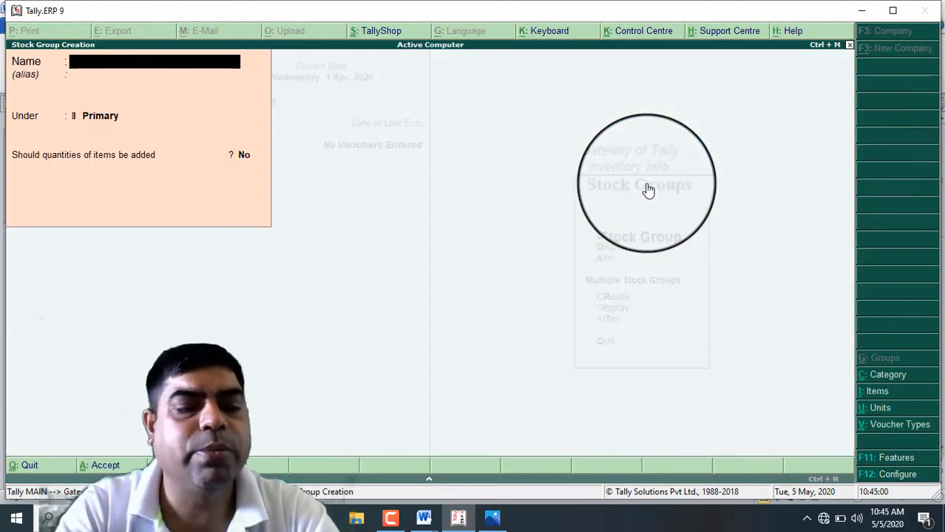
text(LED)
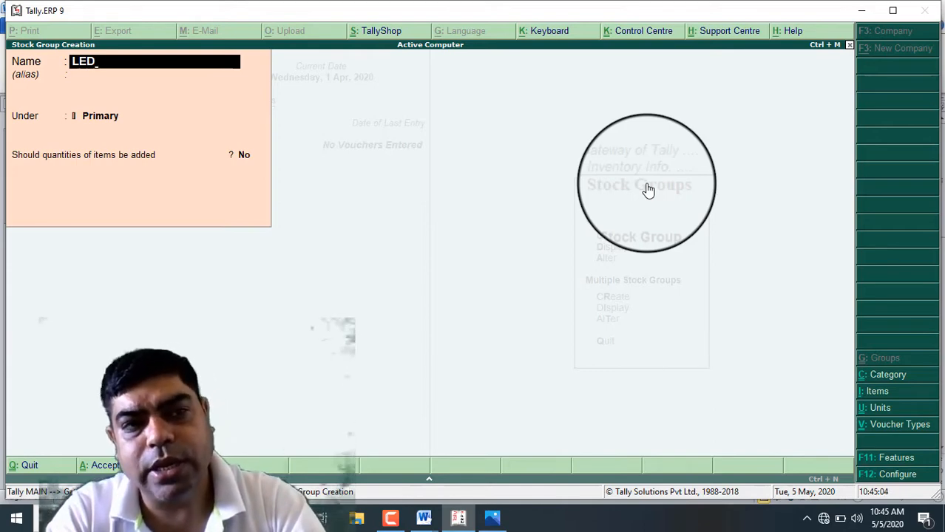
key(Return)
key(Return)
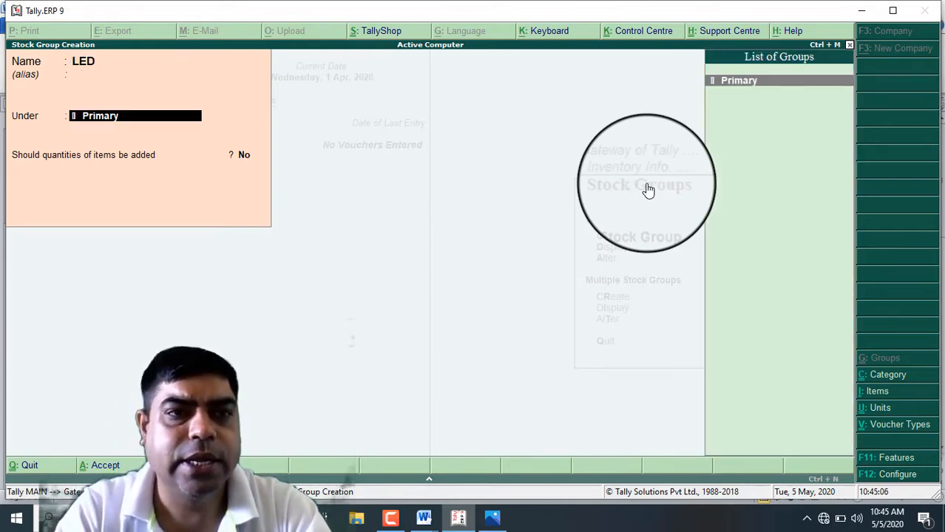
key(Return)
key(Return)
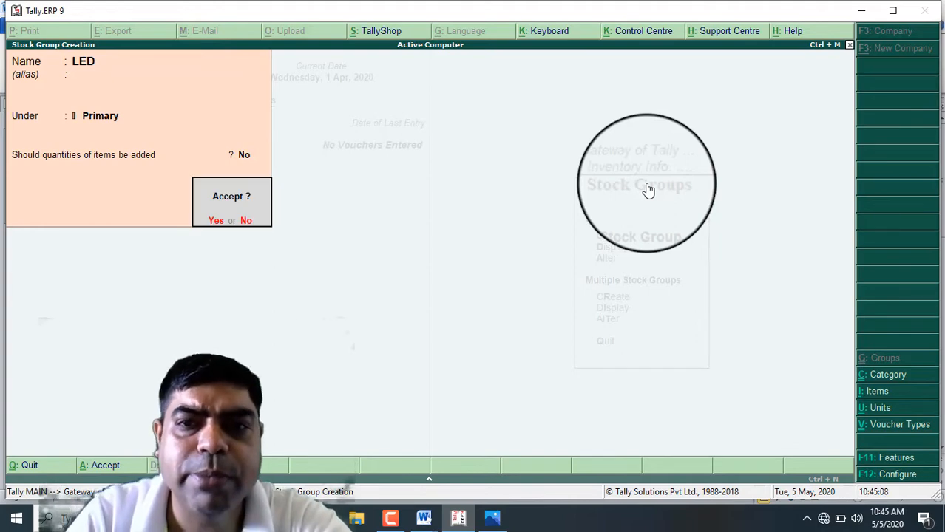
key(Return)
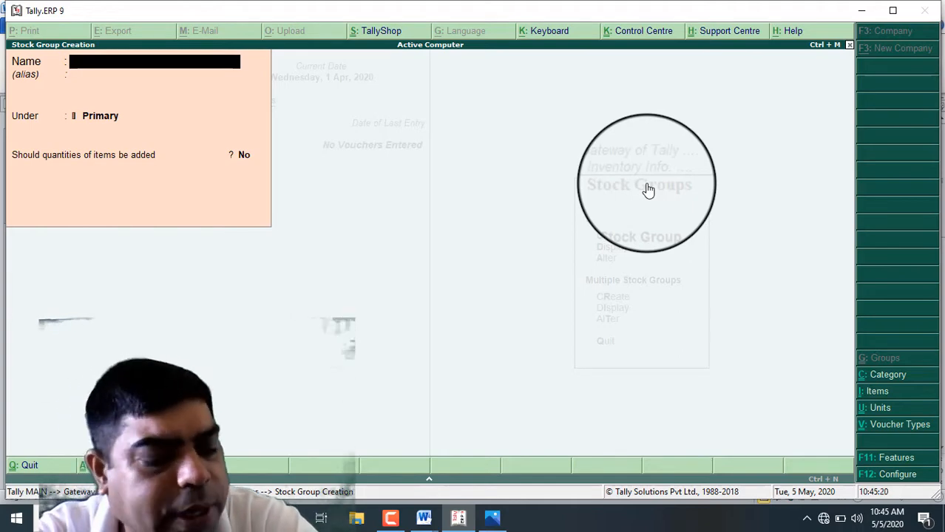
Step: Quit stock group creation and go back to Inventory Info, selecting Units of Measure
key(Escape)
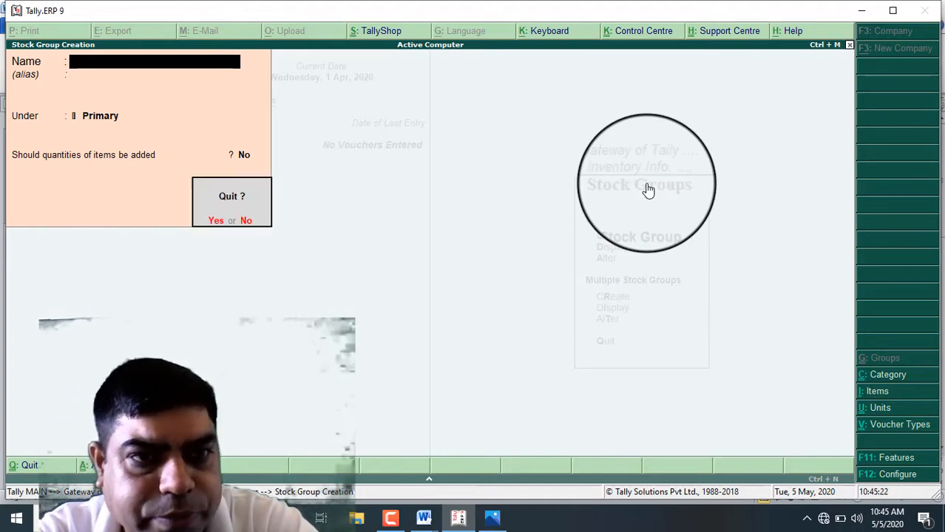
key(y)
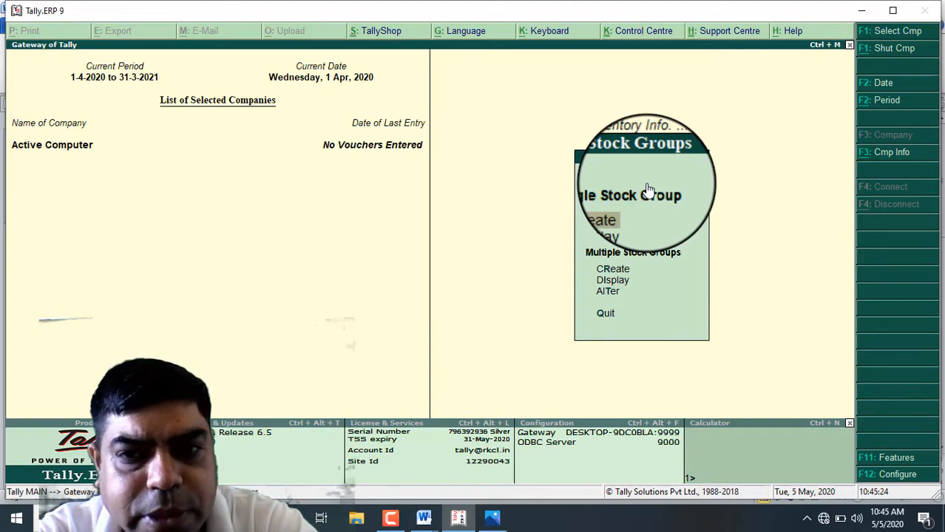
key(Escape)
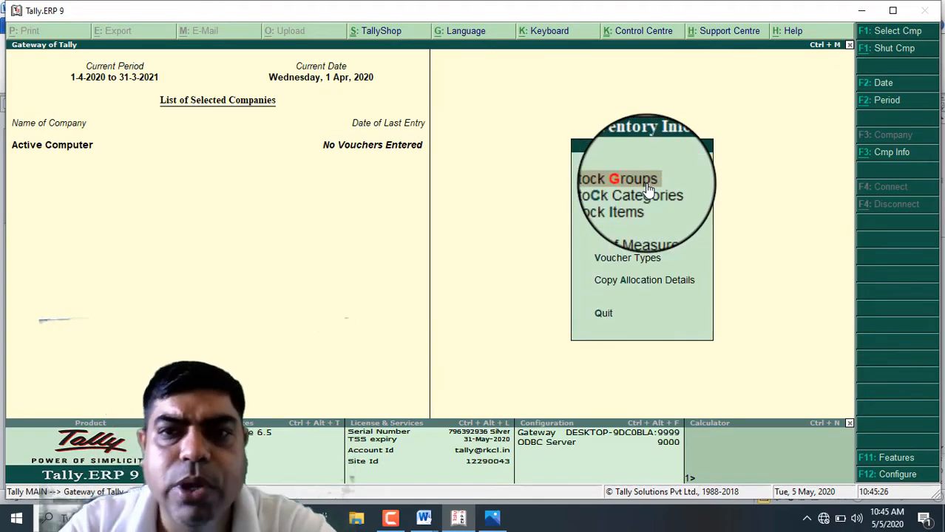
key(Down)
key(Down)
key(Down)
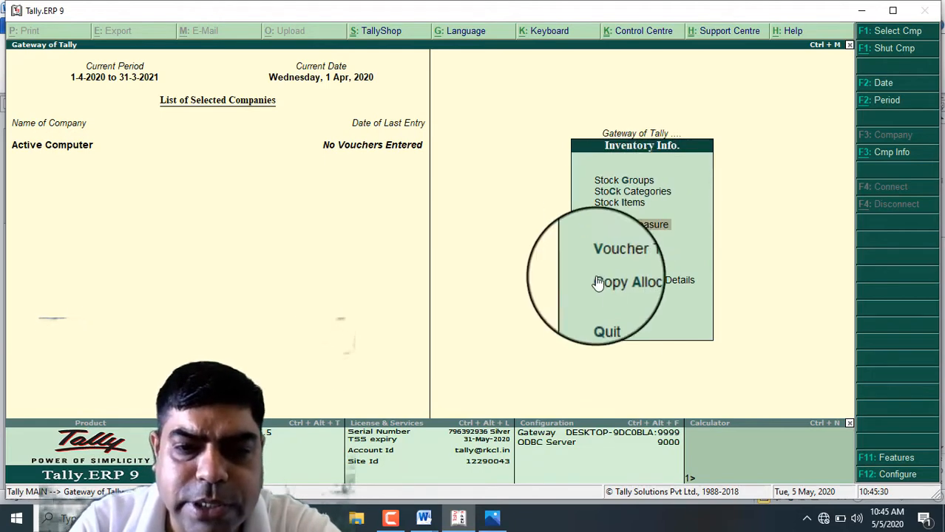
Step: Check the items' unit in the godown Word document, close Document1 without saving and return to Tally
click(425, 520)
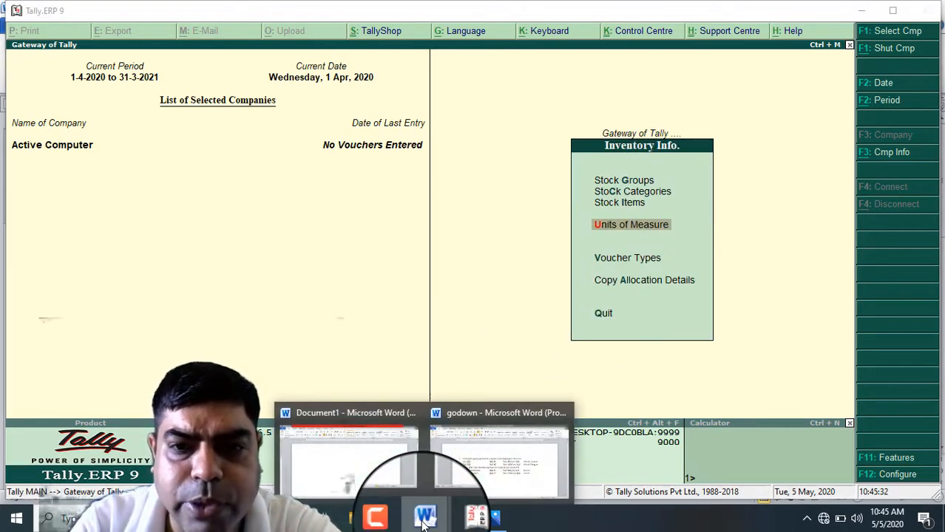
click(469, 484)
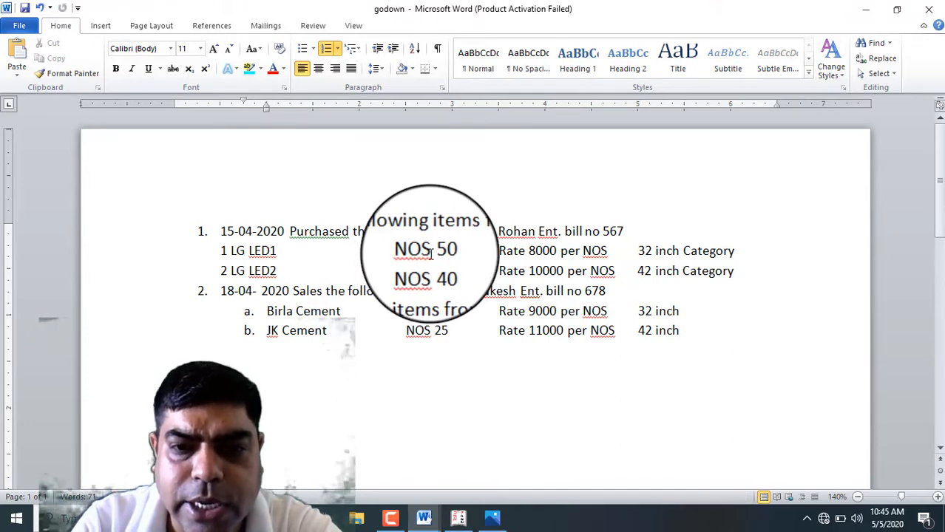
mouse_move(438, 523)
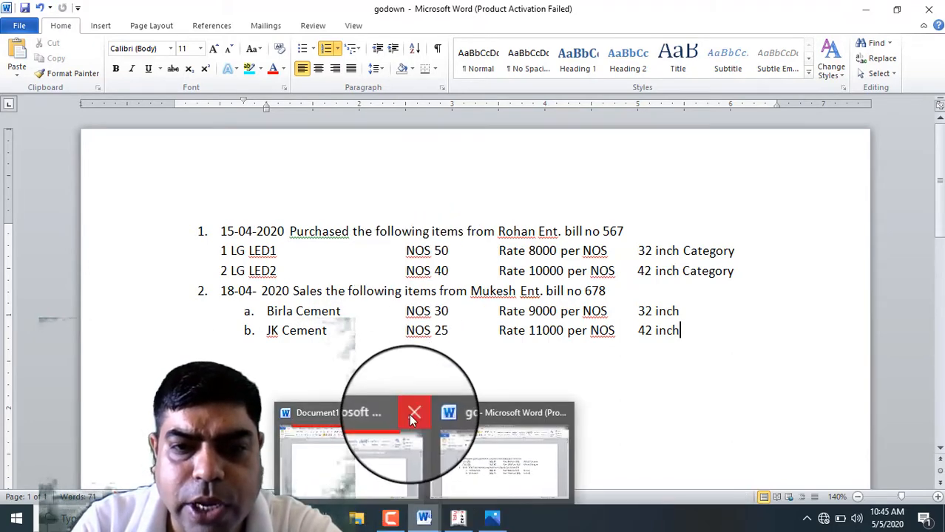
click(403, 418)
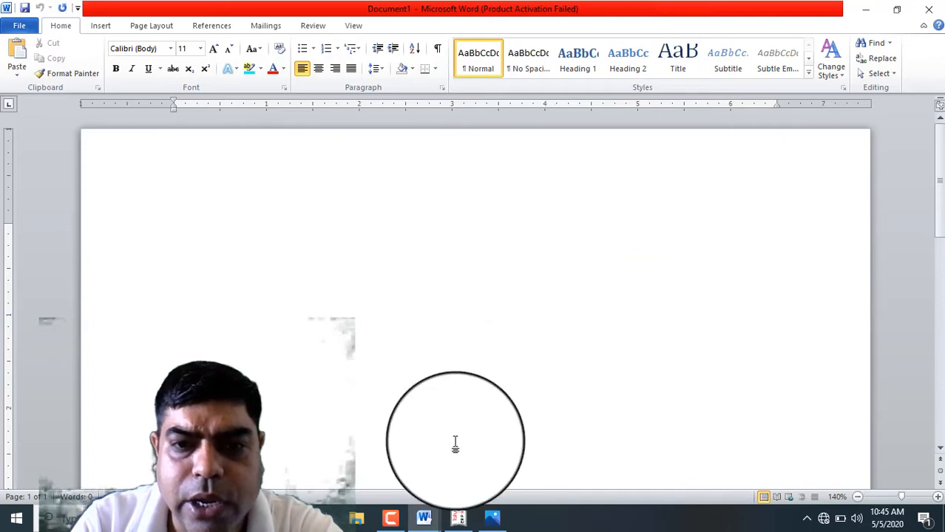
mouse_move(435, 524)
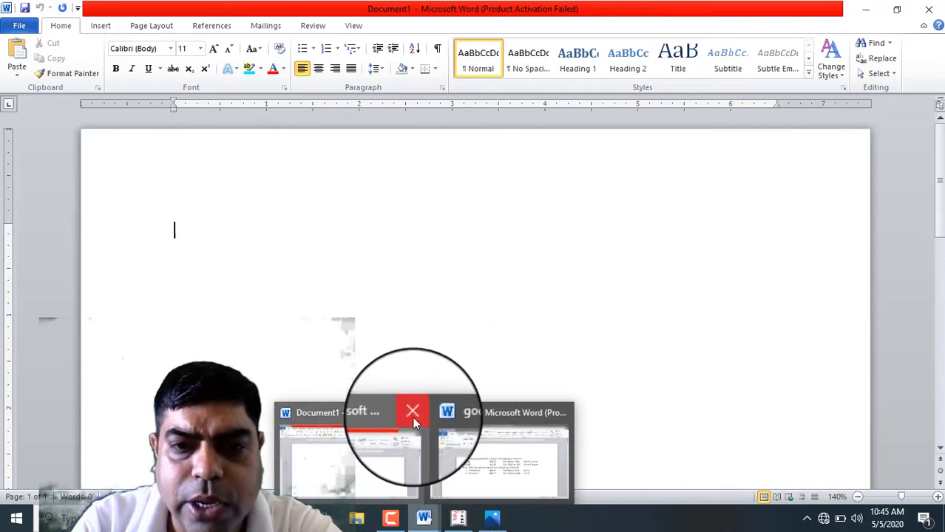
click(413, 415)
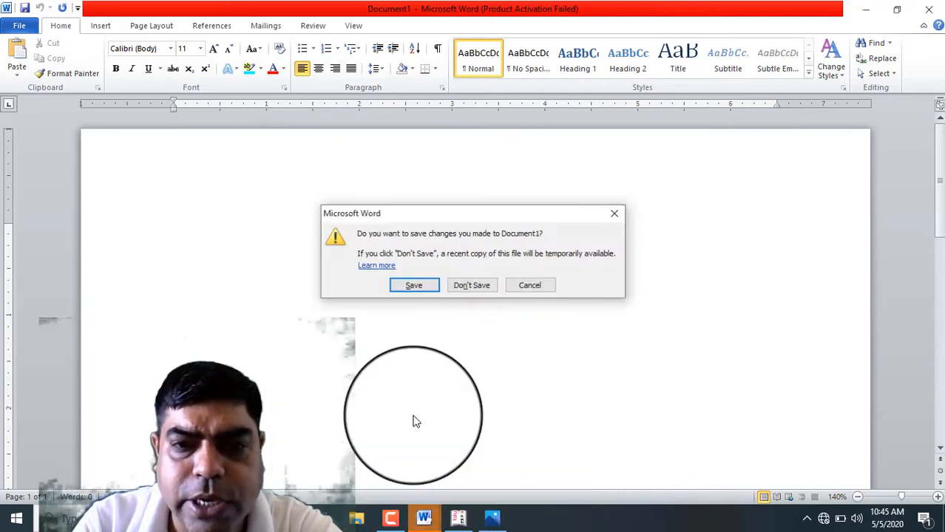
click(473, 286)
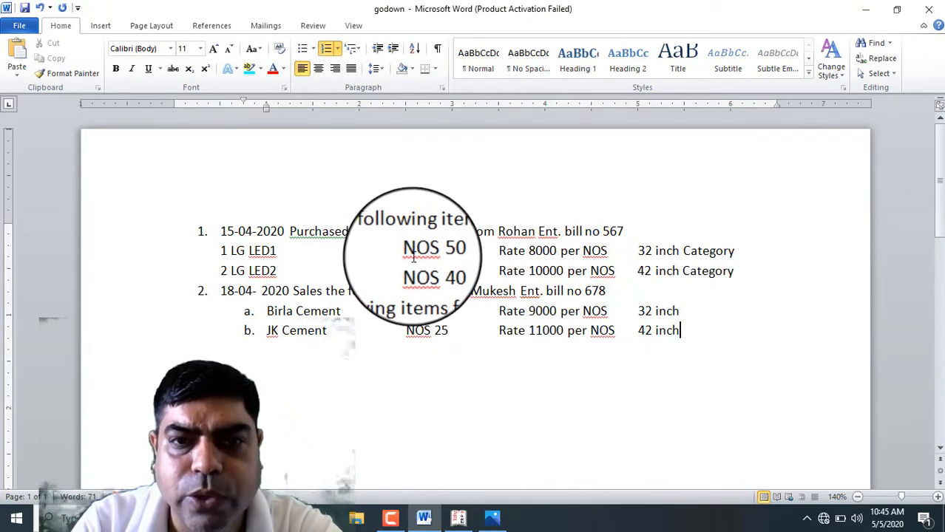
click(453, 524)
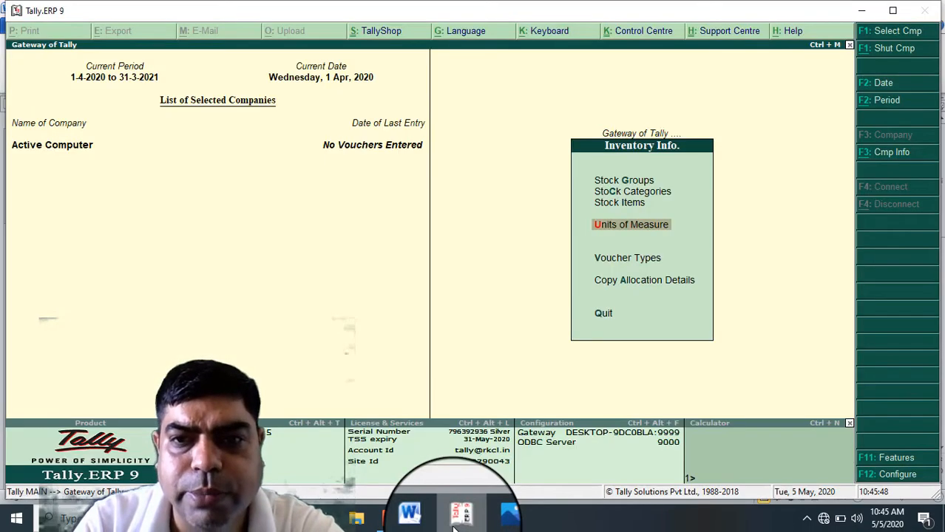
Step: Create a simple unit with symbol NOS, formal name NO OF STOCK and 0 decimal places, then return to Inventory Info
key(Return)
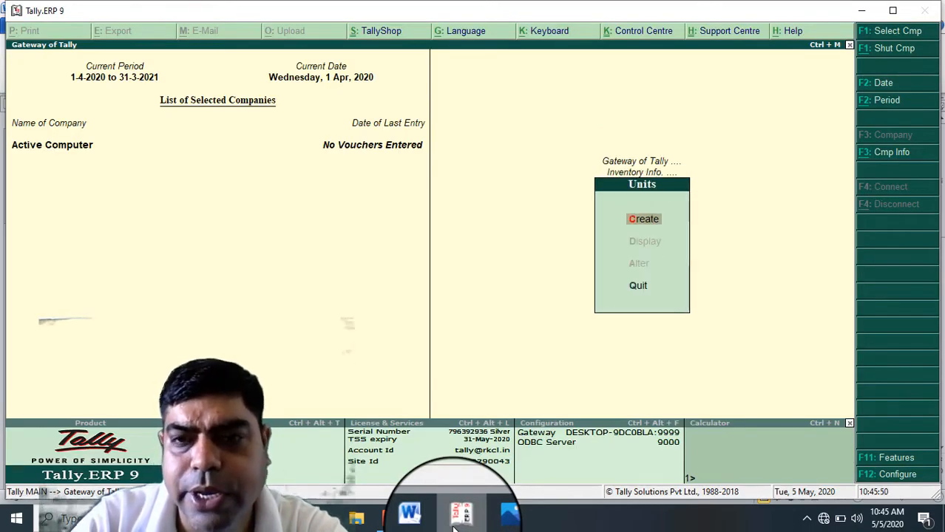
key(Return)
text(NOS)
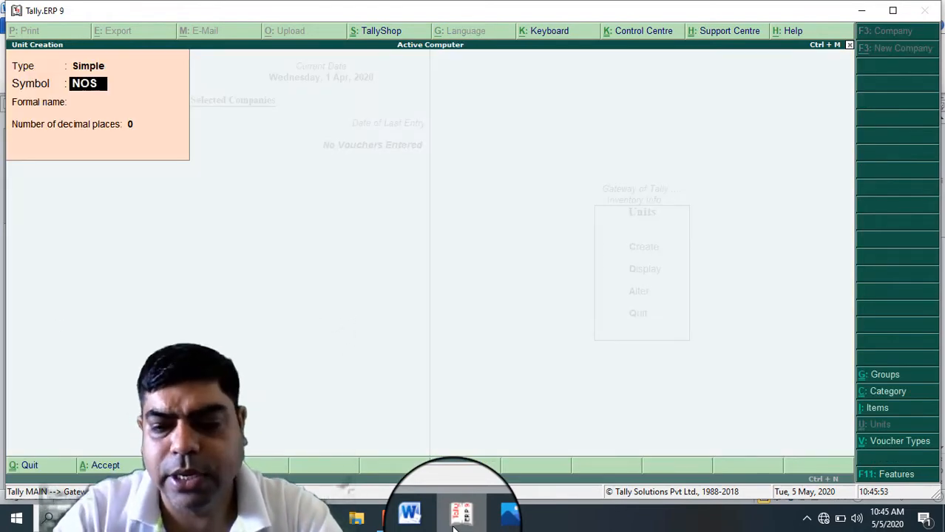
key(Return)
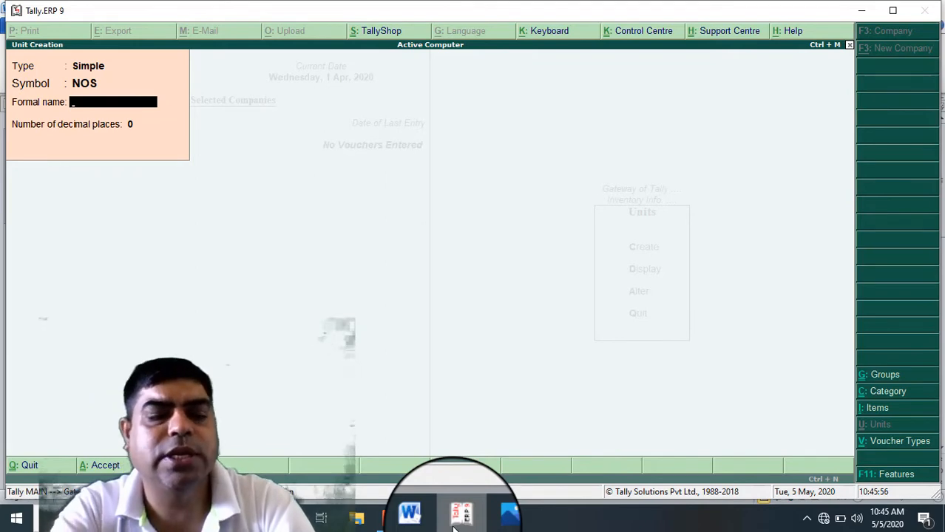
text(NO )
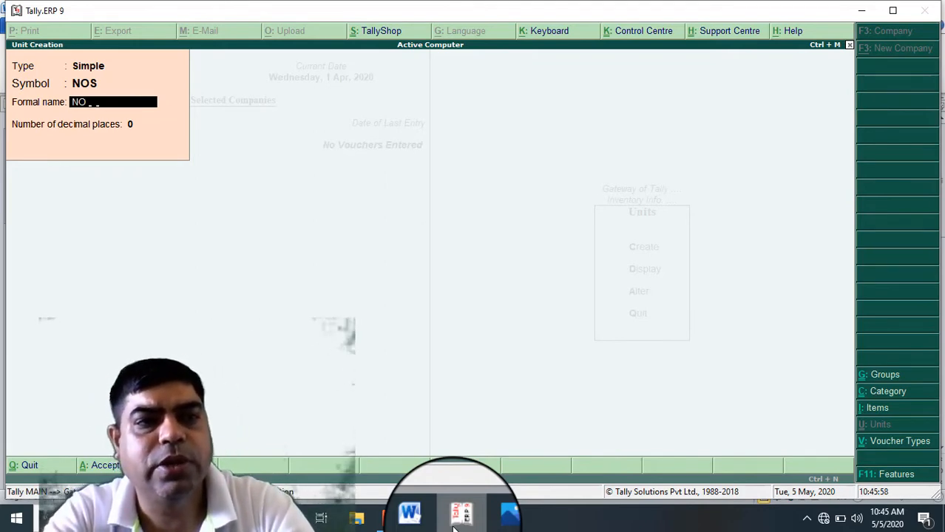
text(OF STOCK)
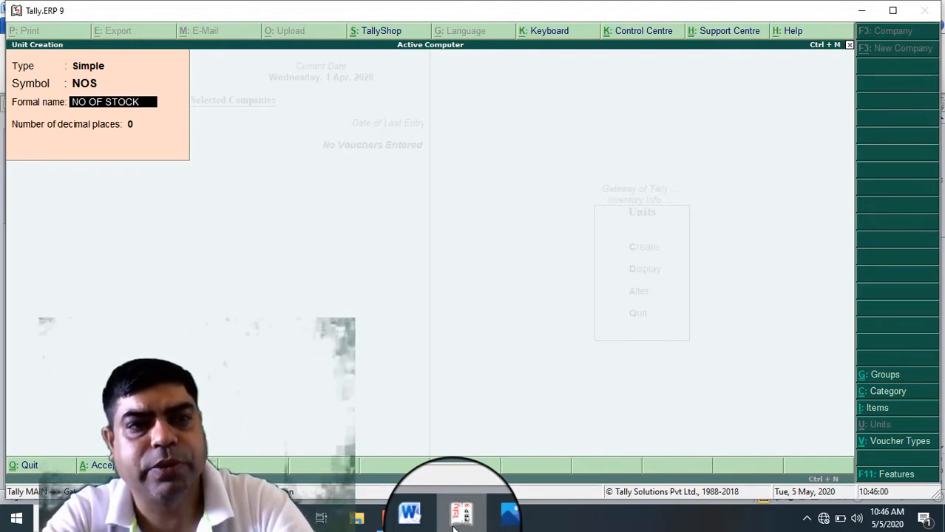
key(Return)
key(Return)
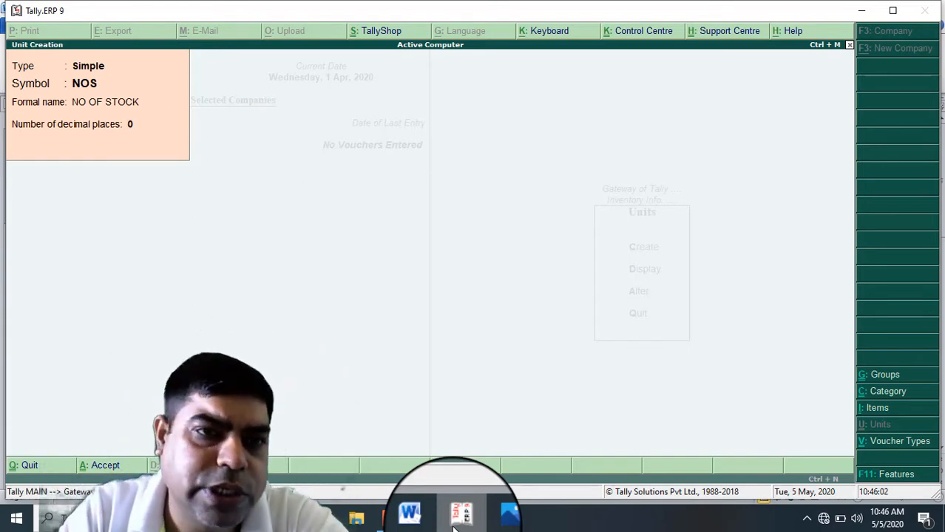
key(Return)
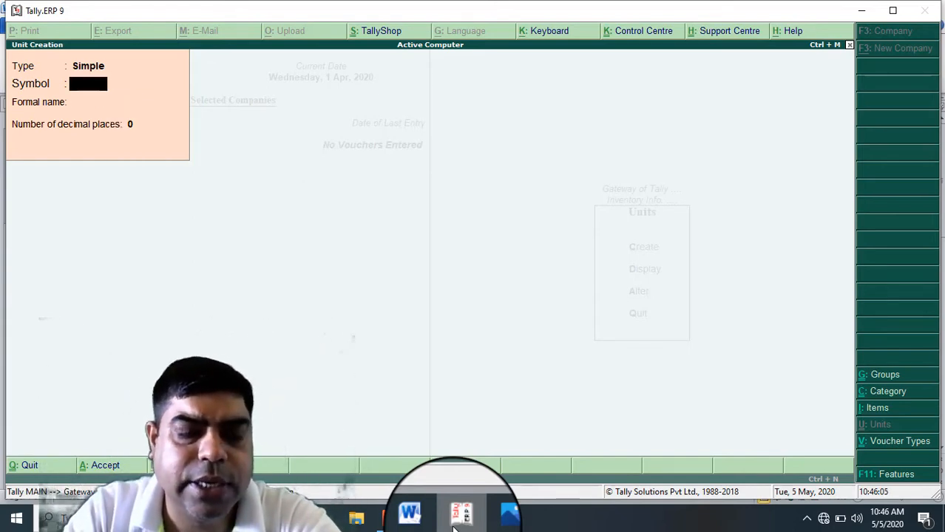
key(Escape)
key(Return)
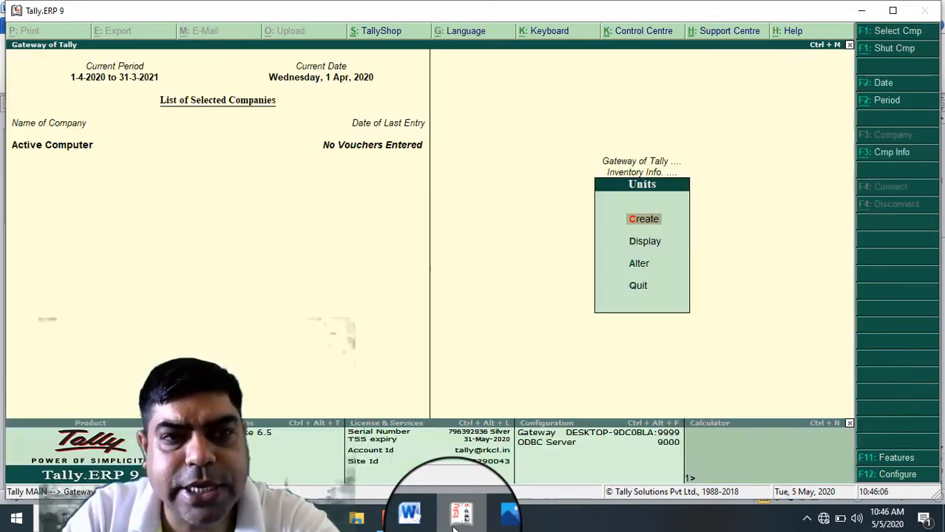
key(Escape)
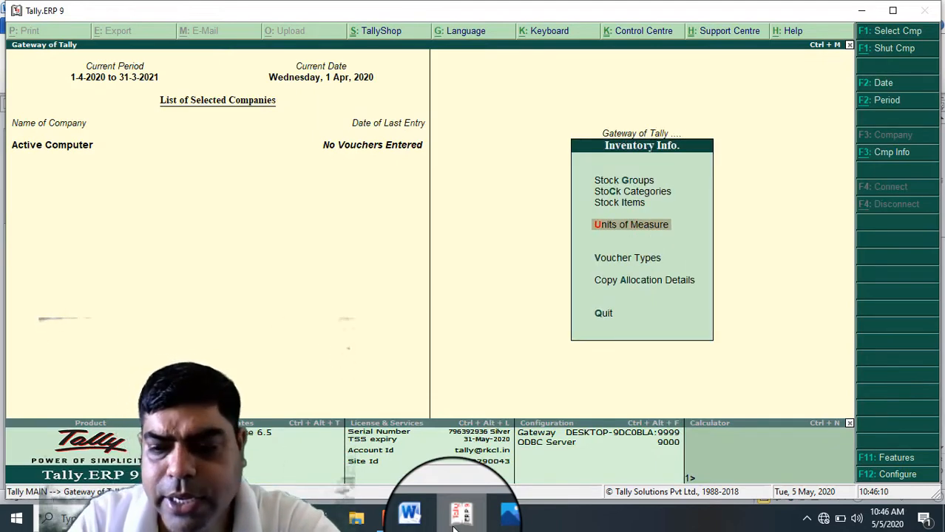
Step: Start creating multiple stock categories under All Items, check the category names in the godown Word document and return to Tally
key(Up)
key(Up)
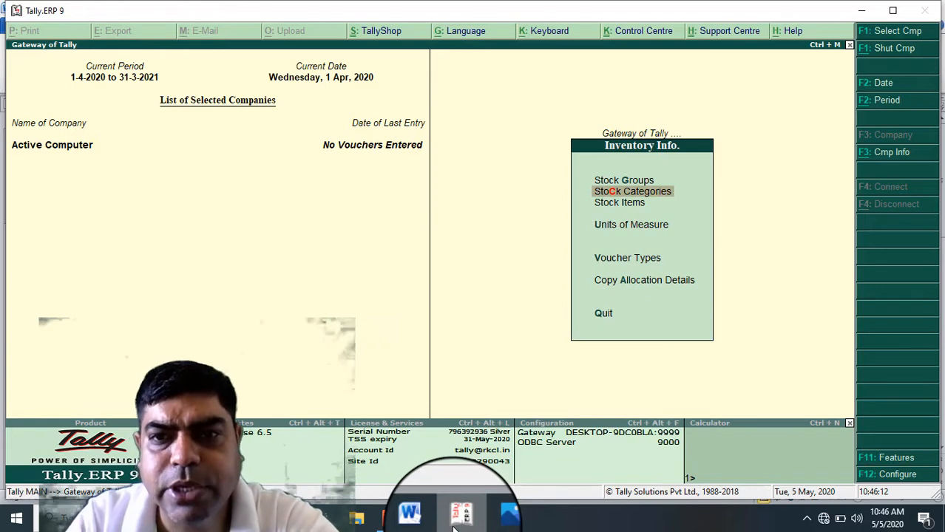
key(Return)
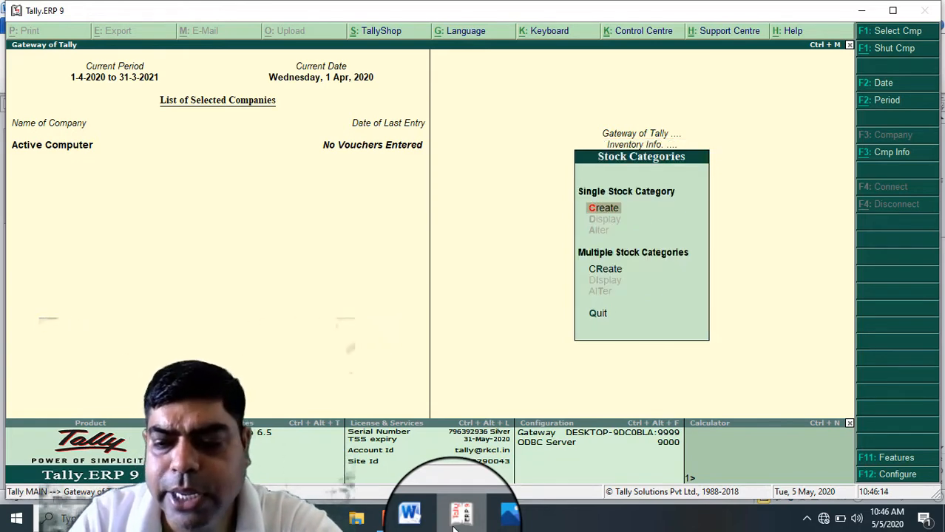
key(Down)
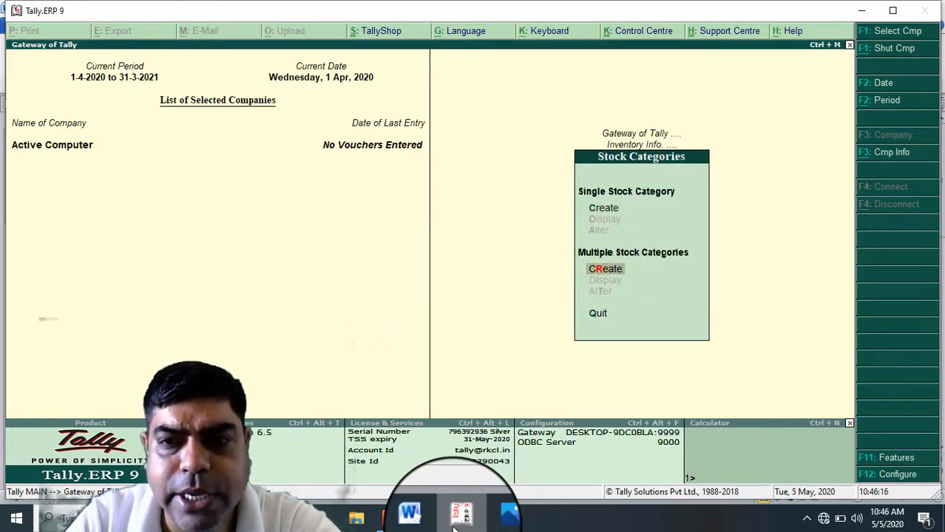
key(Return)
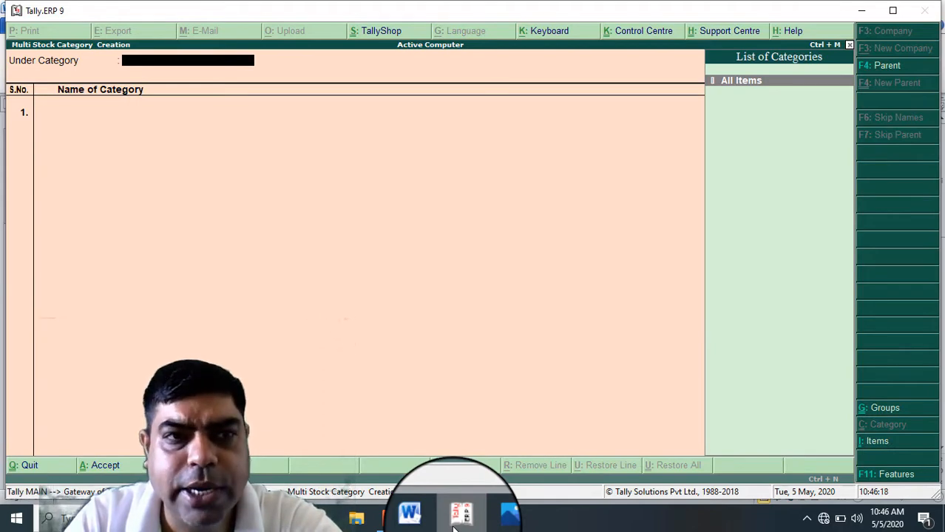
key(Return)
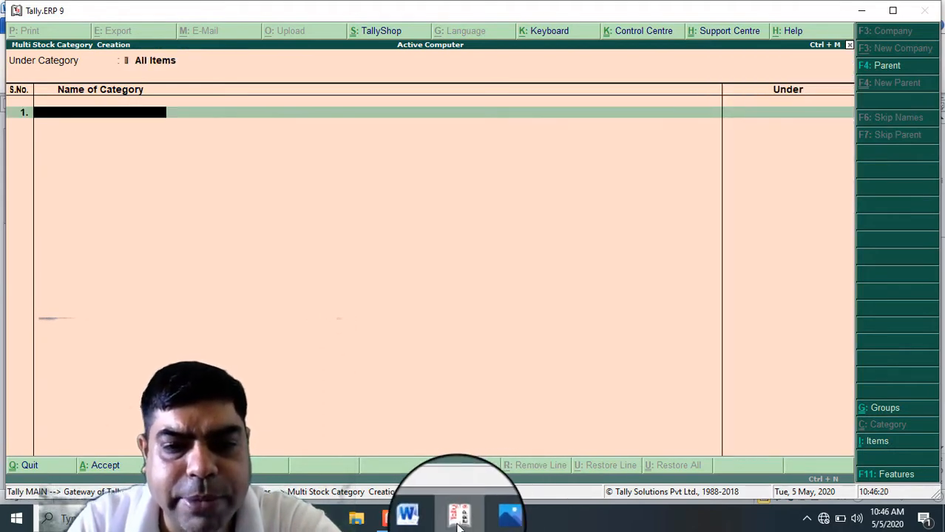
click(425, 520)
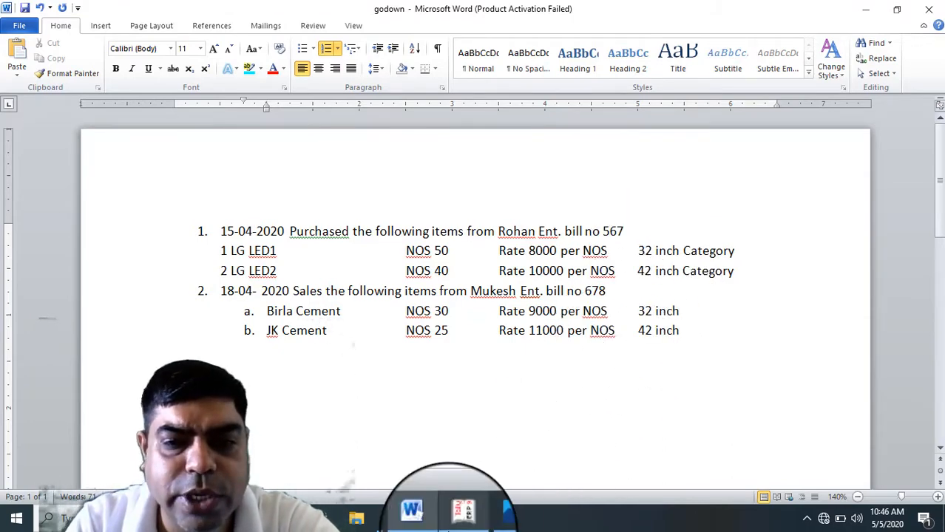
click(457, 520)
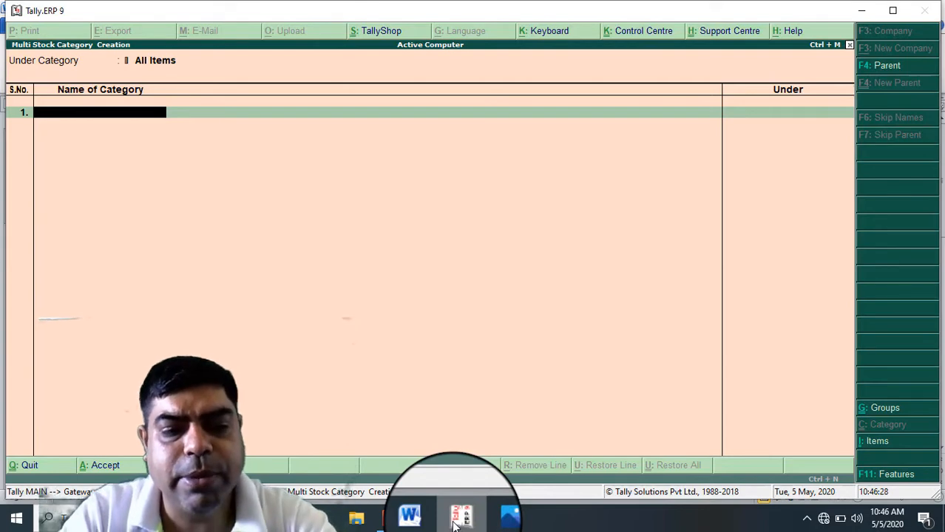
Step: Enter the stock categories 32 INCH and 42 INCH, both under Primary, and save them
text(32 I)
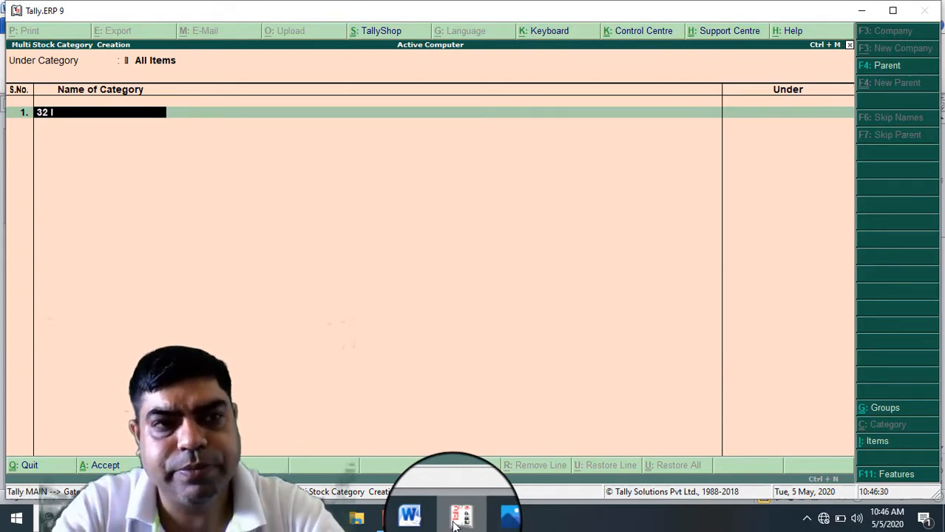
text(NCH)
key(Return)
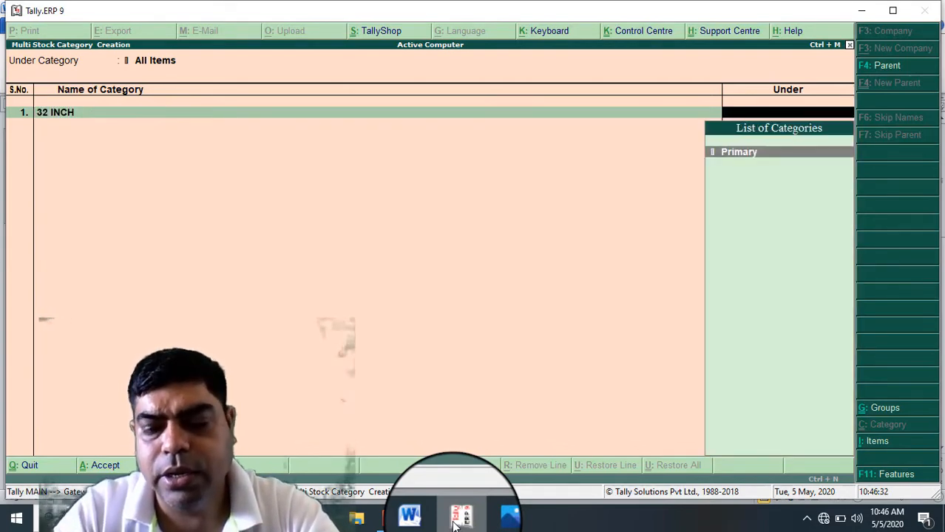
key(Return)
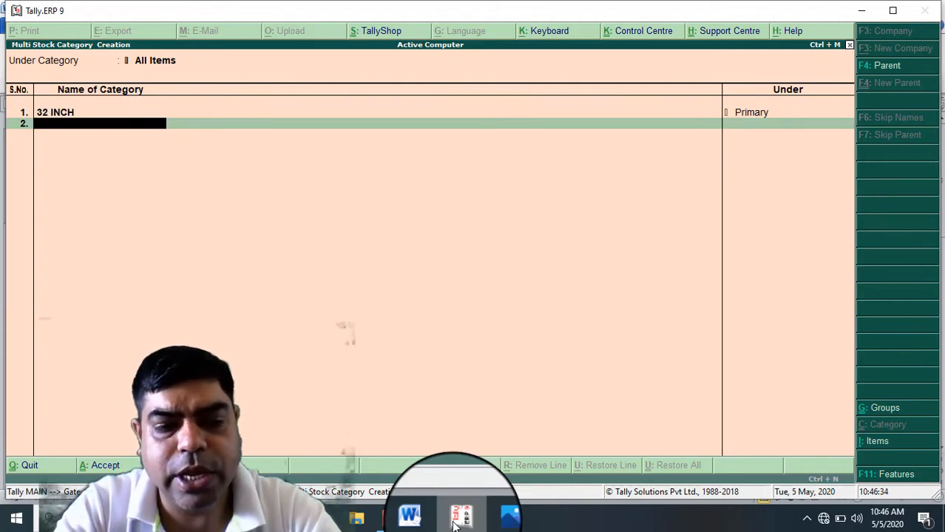
text(42 INCH)
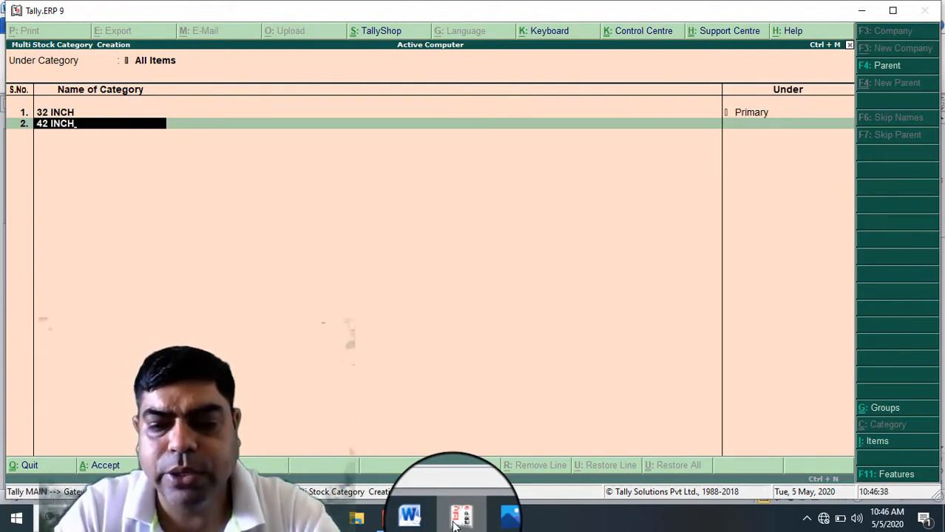
key(Return)
key(Return)
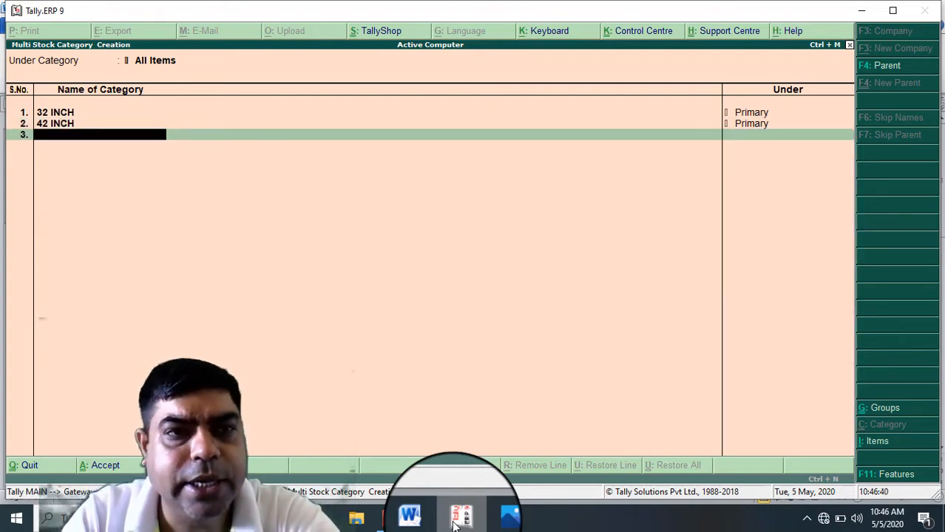
key(Return)
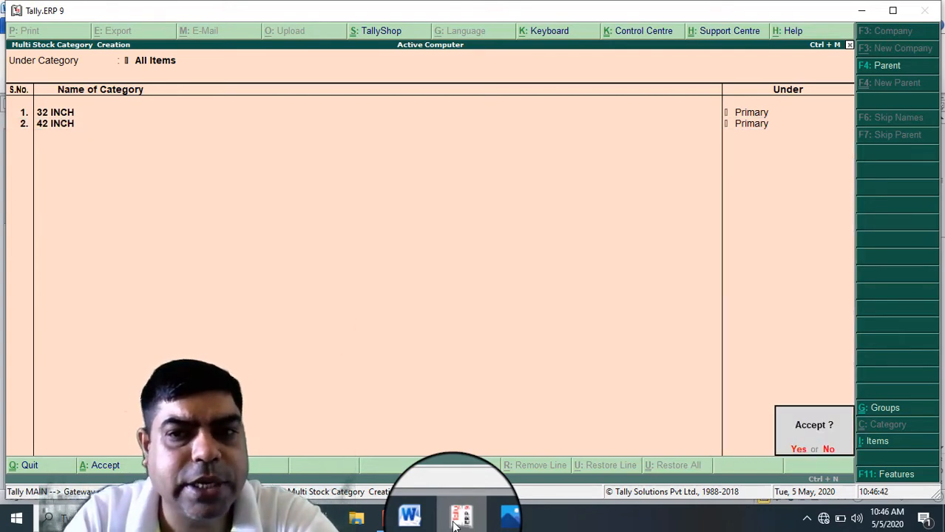
key(Return)
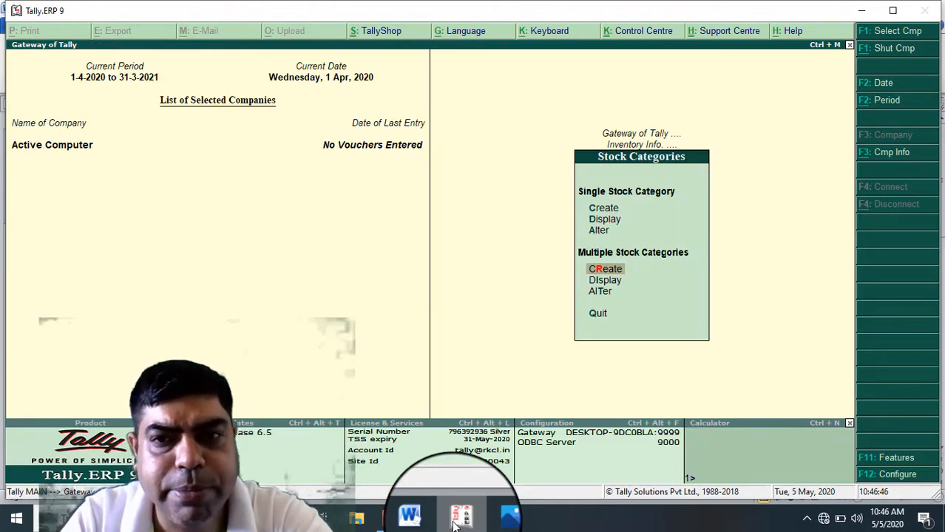
Step: Leave Stock Categories and start creating multiple stock items under the LED group
key(Escape)
key(Down)
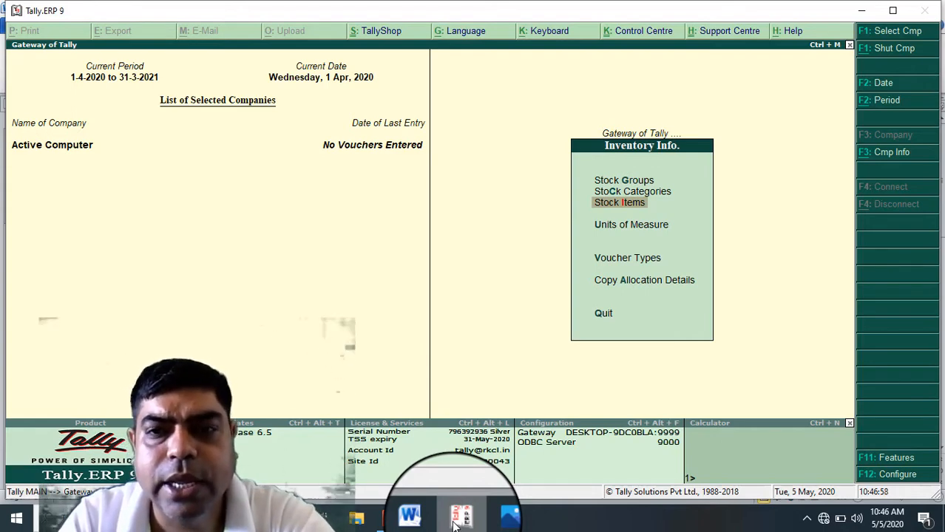
key(Return)
key(Down)
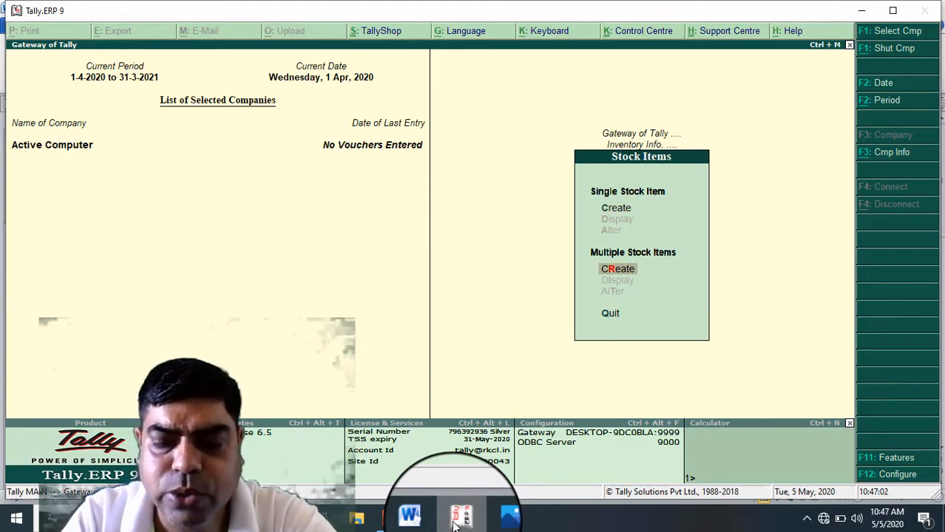
key(Return)
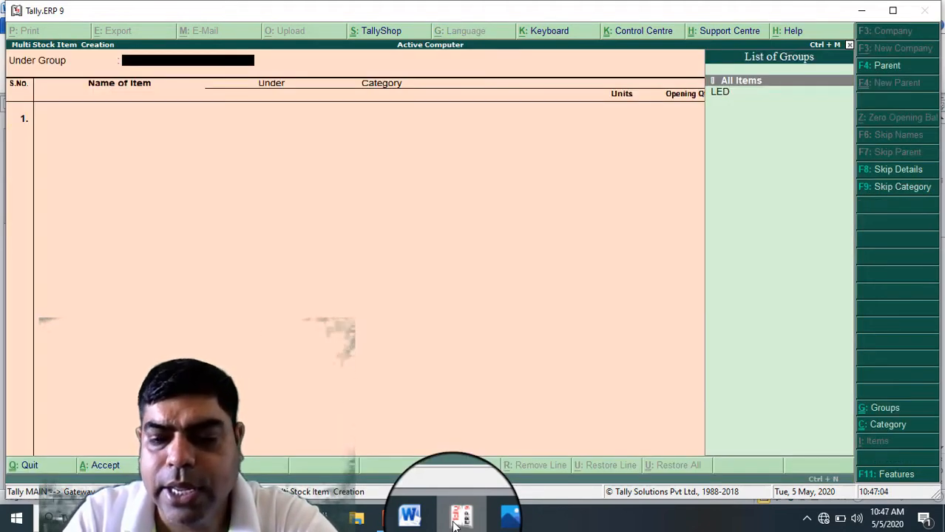
key(Down)
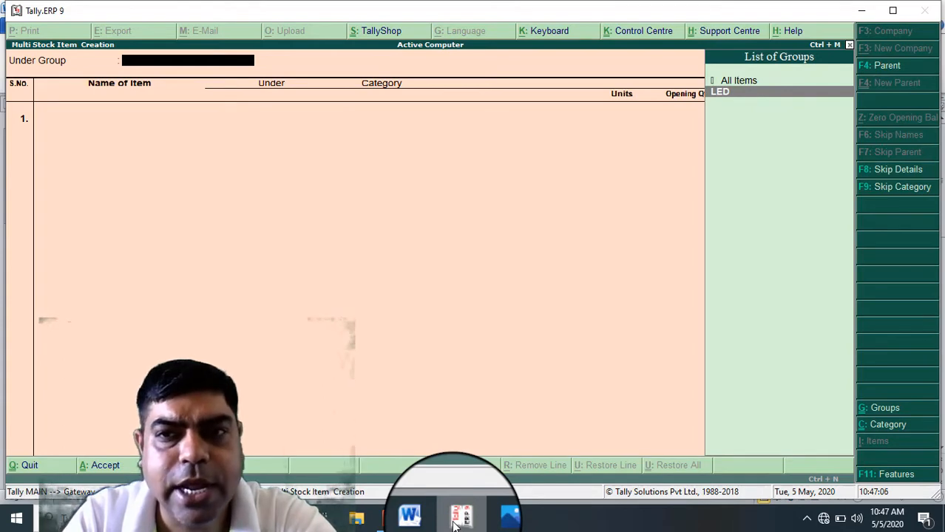
key(Return)
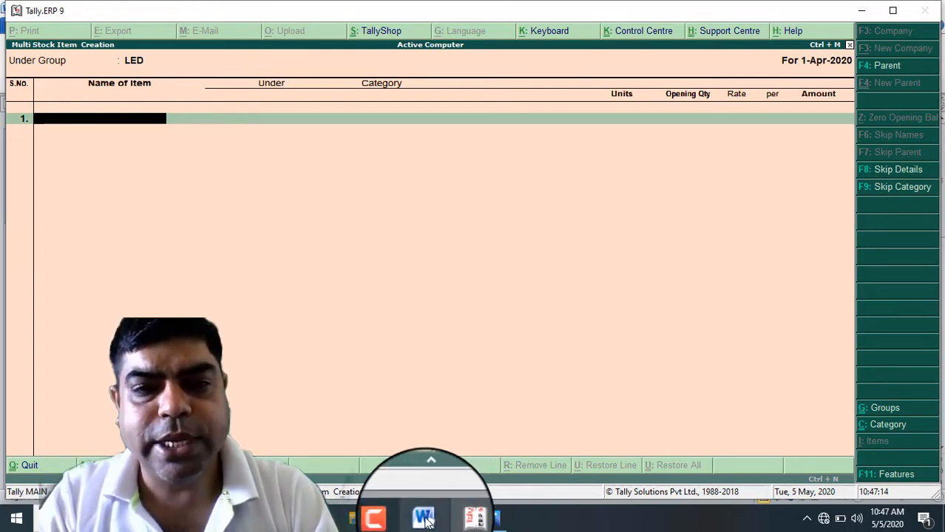
Step: Switch to the godown Word document, rename the first purchased item to LG LED MODEL2 and realign its line
click(423, 518)
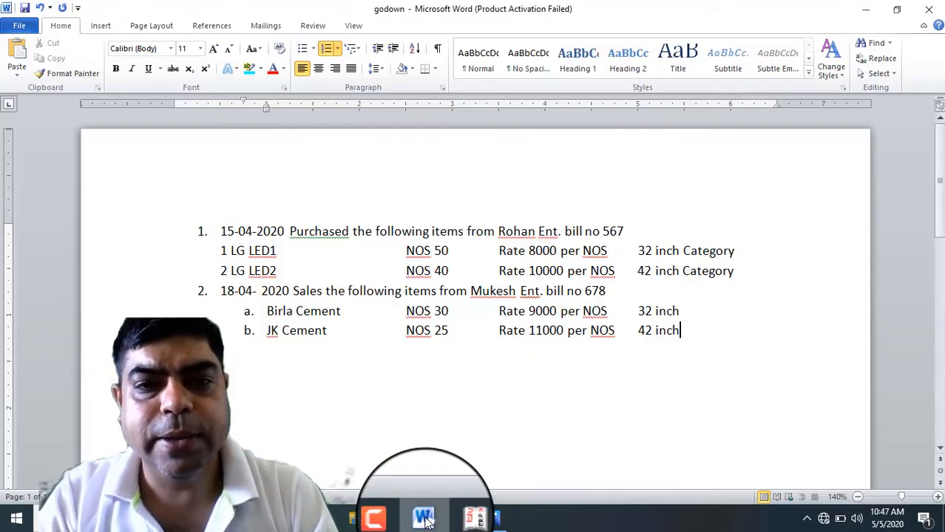
click(275, 254)
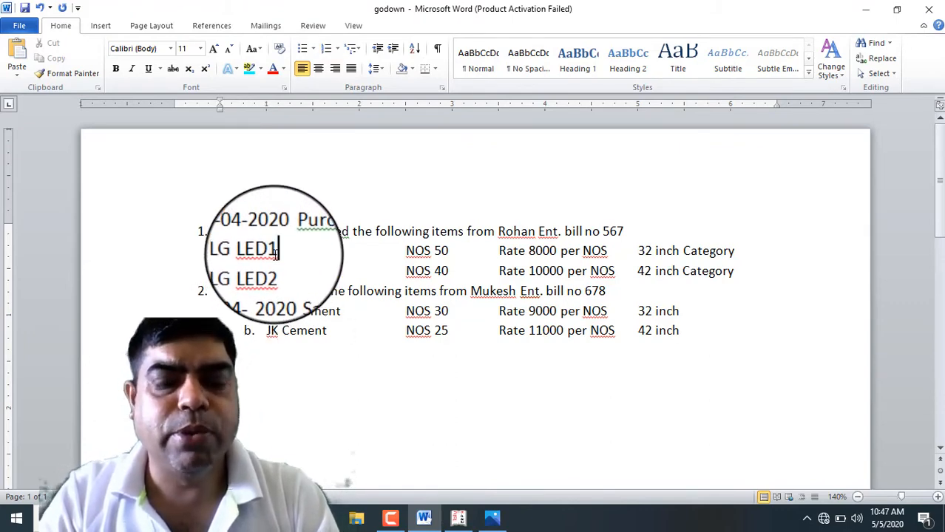
key(BackSpace)
text(MODEL)
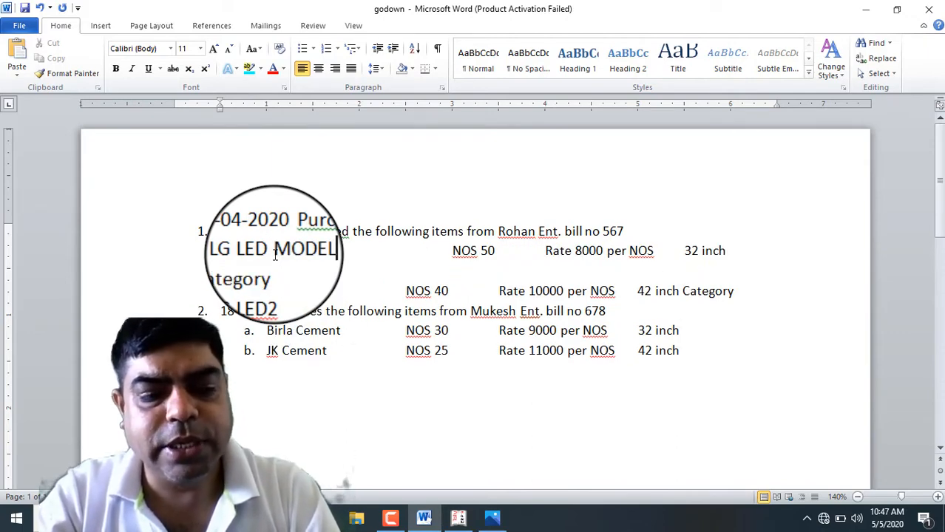
text(2)
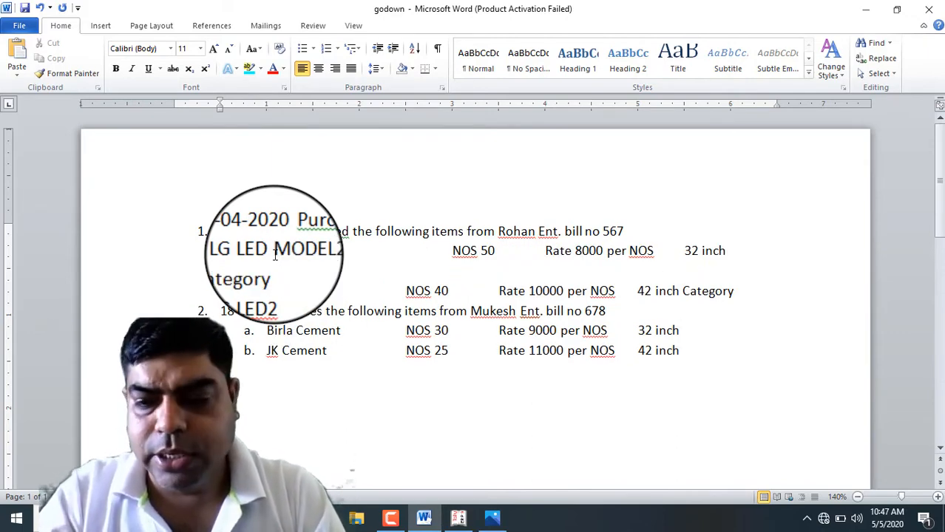
key(Delete)
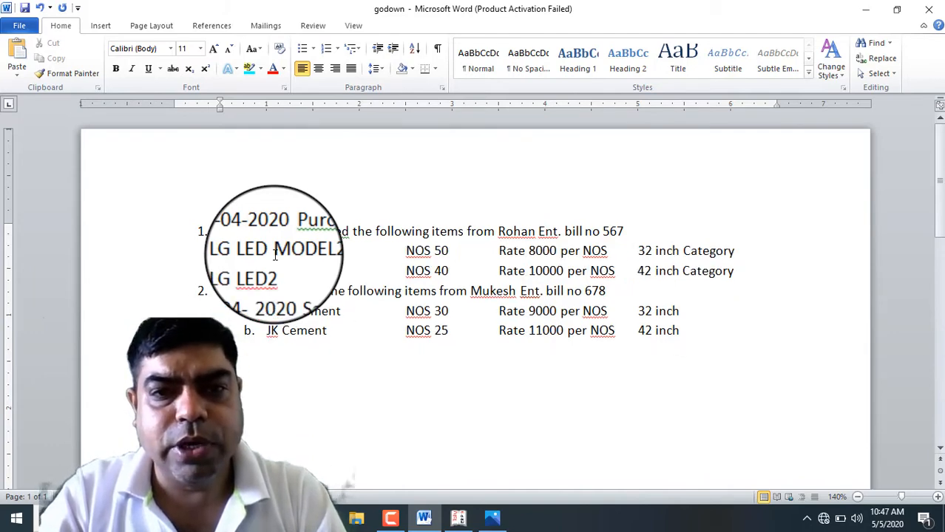
Step: Rename the second purchased item in the godown document to LG LED MODEL34 and realign the rest of its line
key(Down)
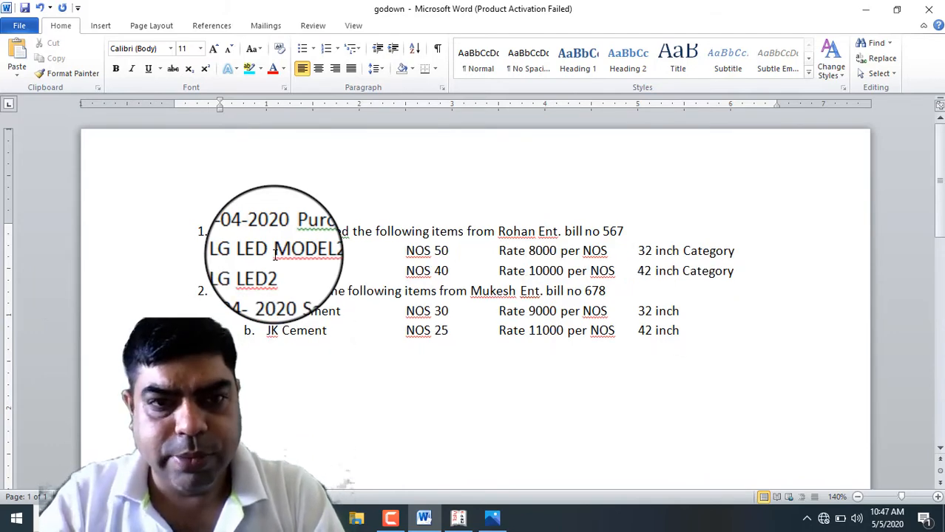
key(Left)
key(Left)
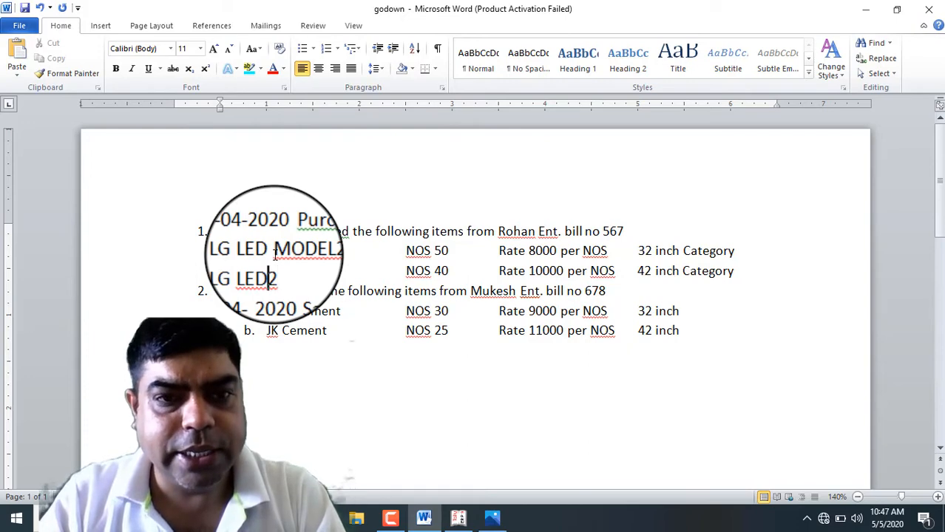
key(Right)
key(BackSpace)
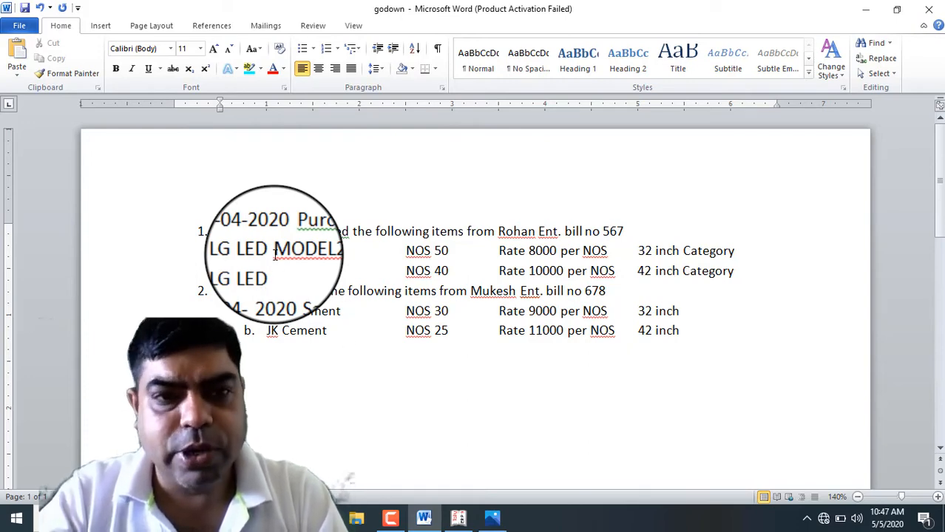
text(MODEL)
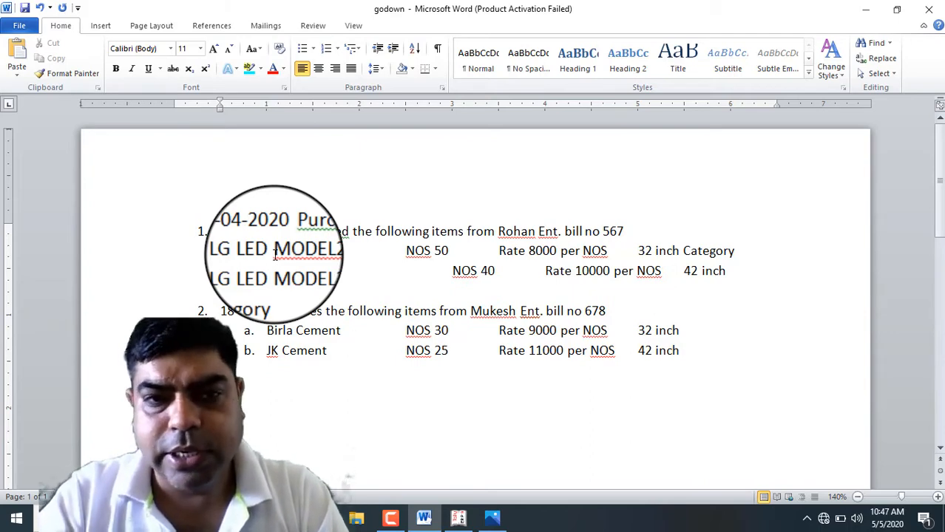
key(Delete)
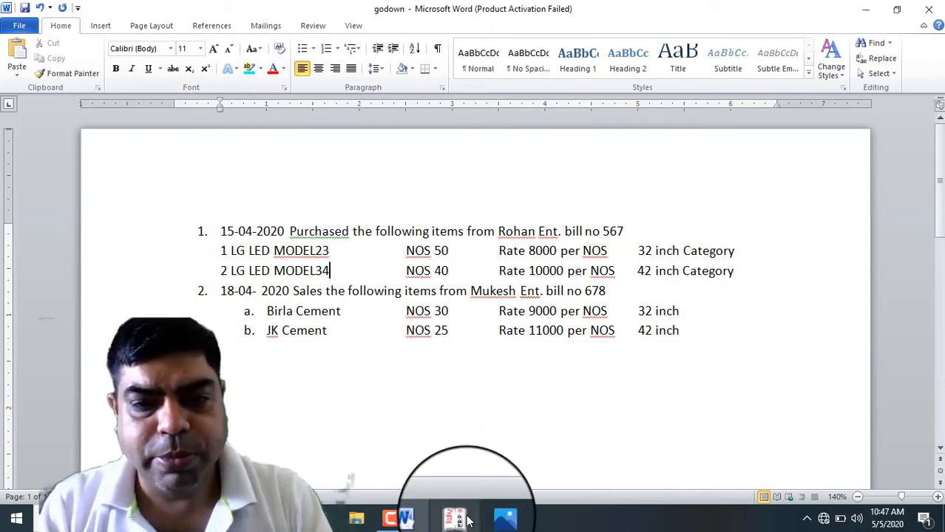
Step: Switch to Tally.ERP 9 and name the first stock item LG LED MODEL23, checking the model number in the Word document
mouse_move(468, 521)
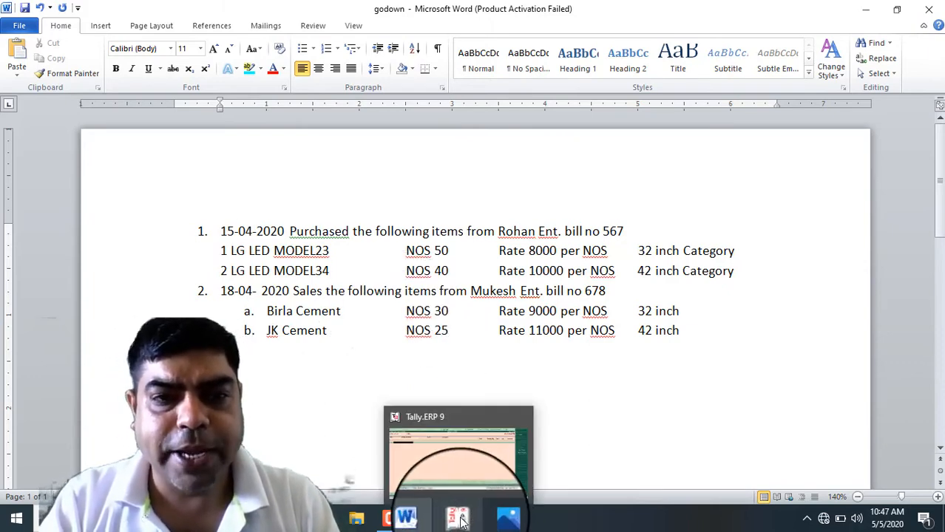
click(460, 520)
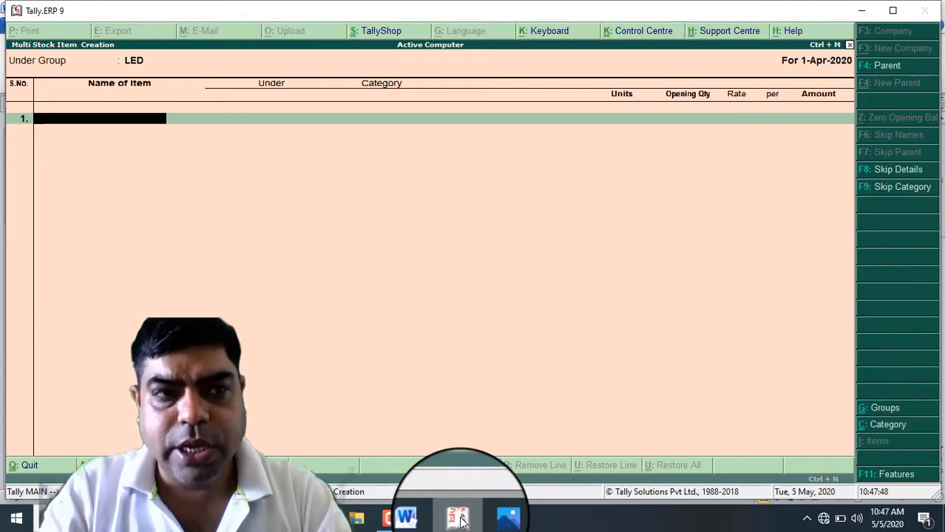
text(L)
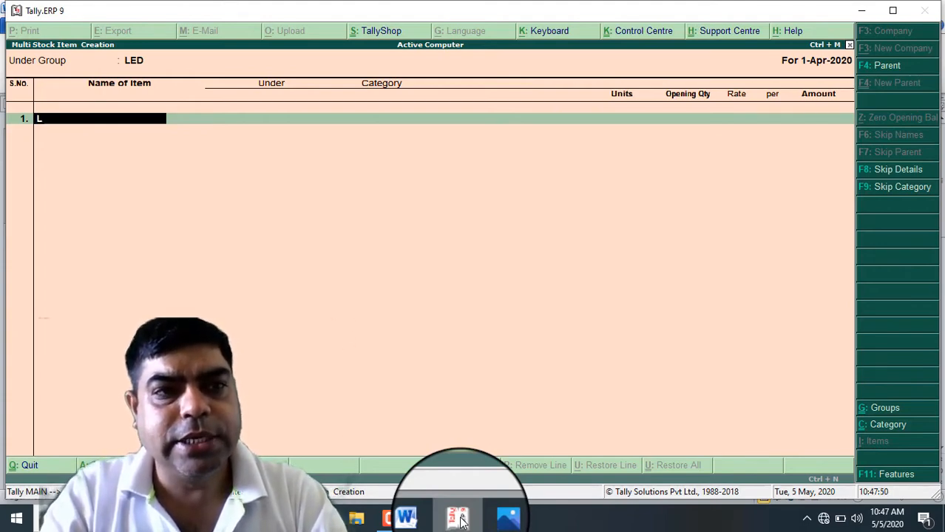
text(G LE)
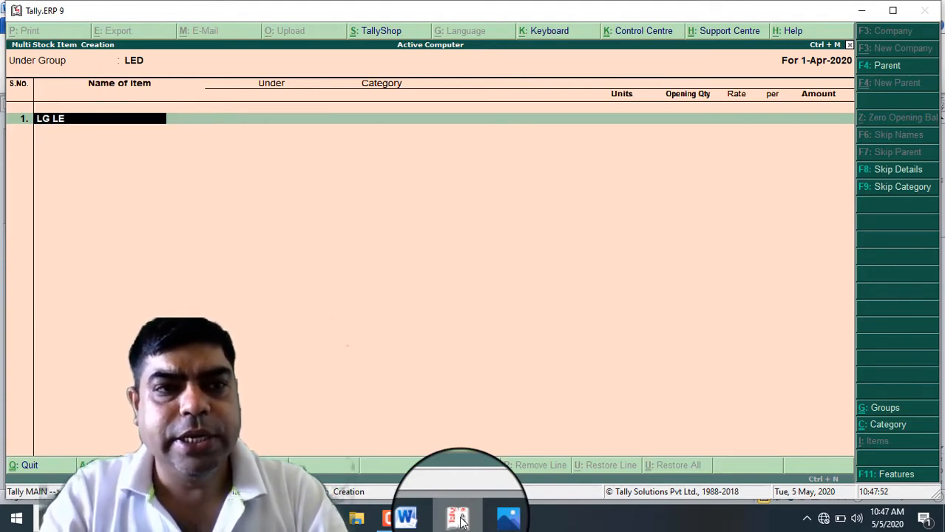
text(D MO)
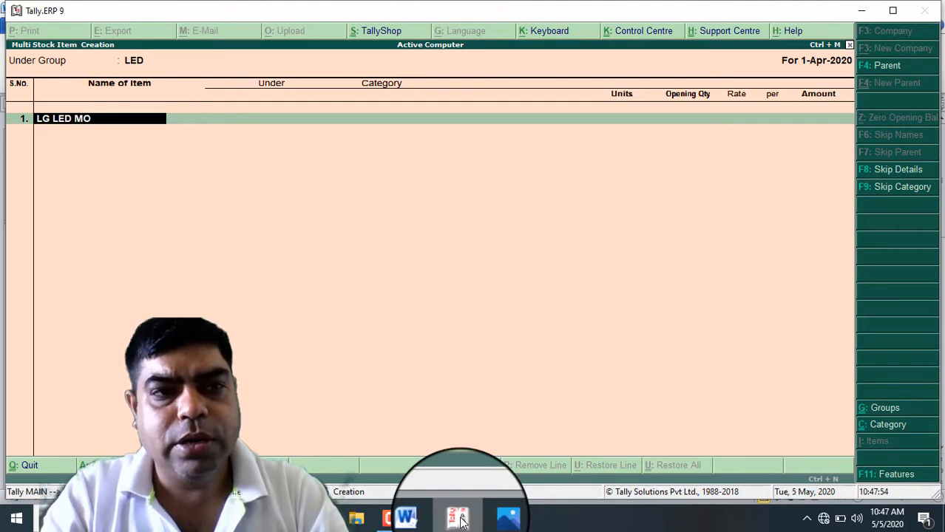
text(DEL)
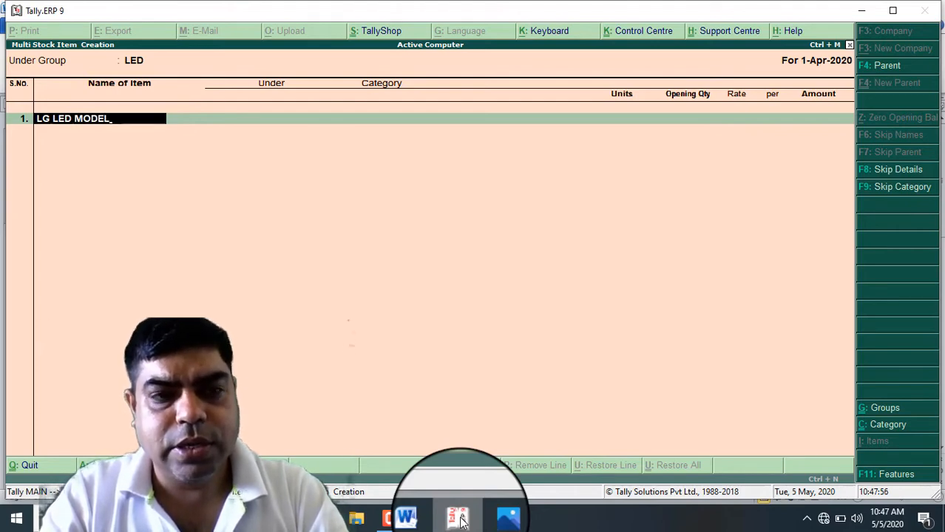
click(425, 519)
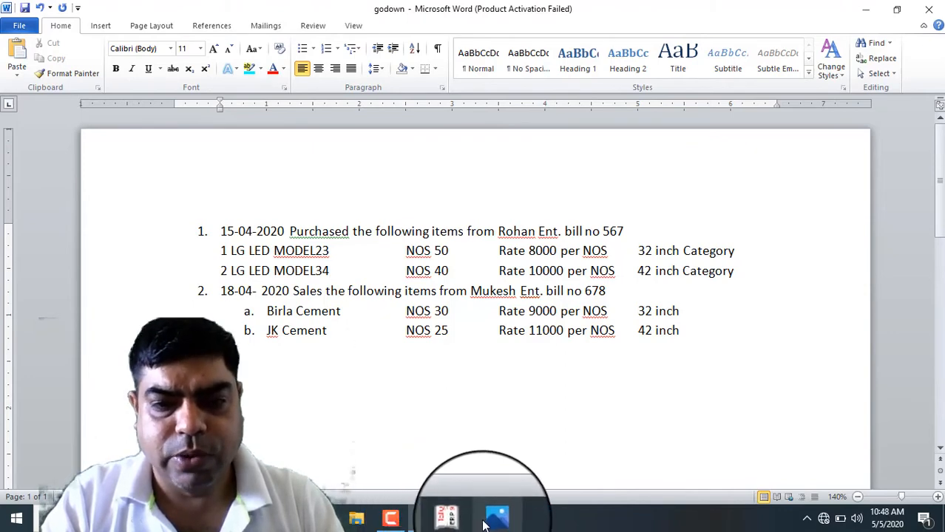
click(453, 520)
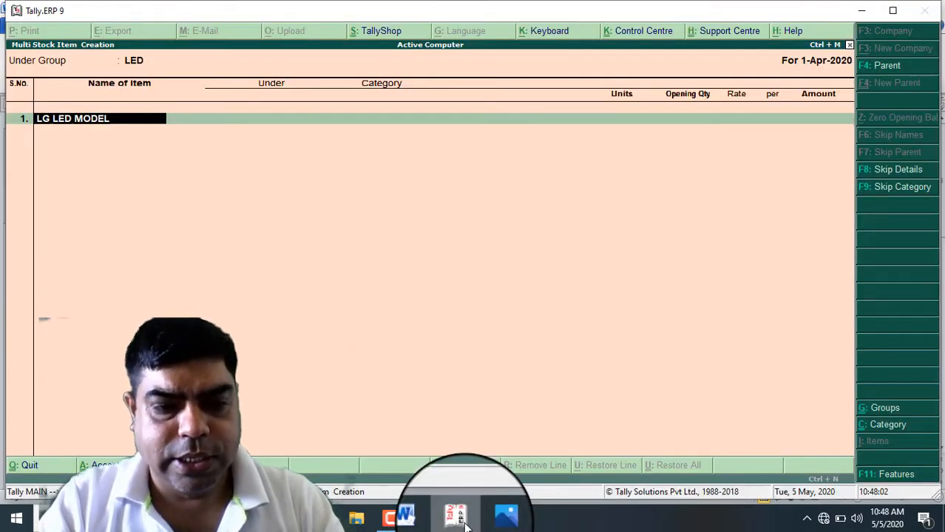
text(23)
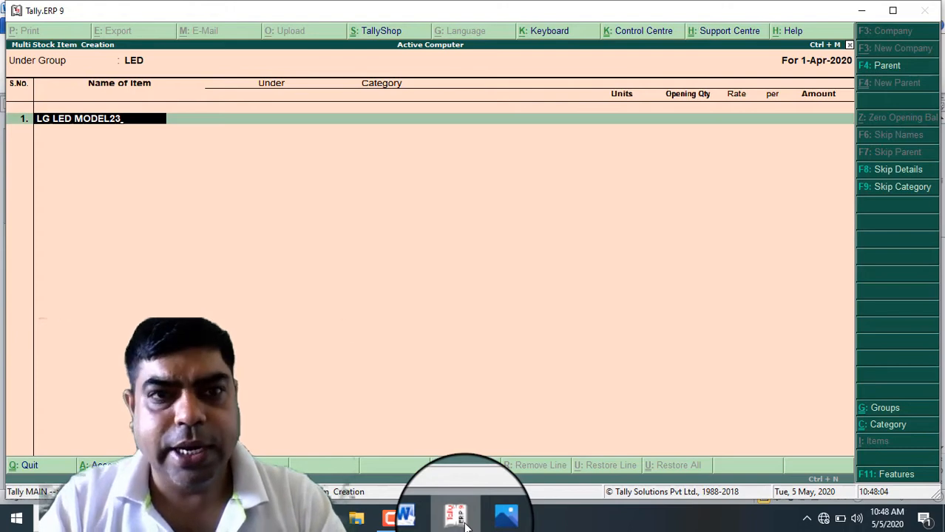
Step: Assign LG LED MODEL23 to the 32 INCH category with unit NOS, leaving its opening quantity blank
key(Return)
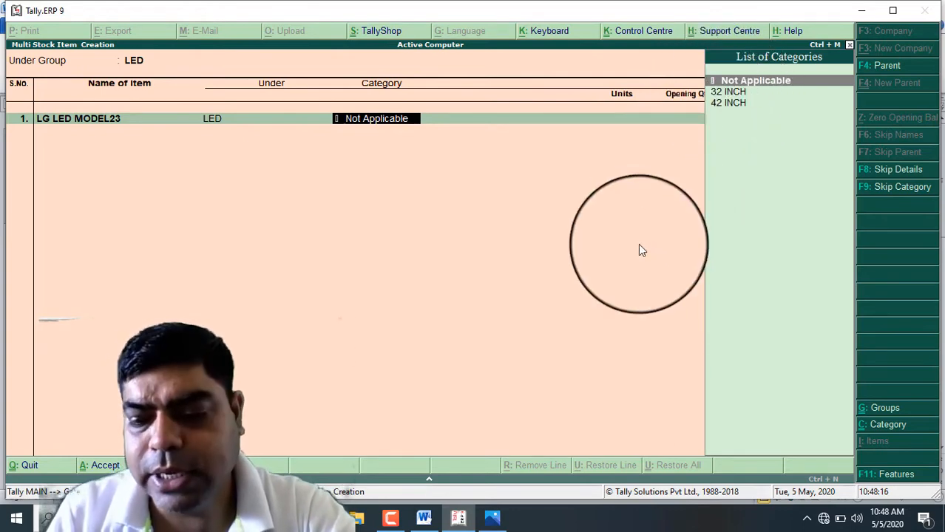
key(Down)
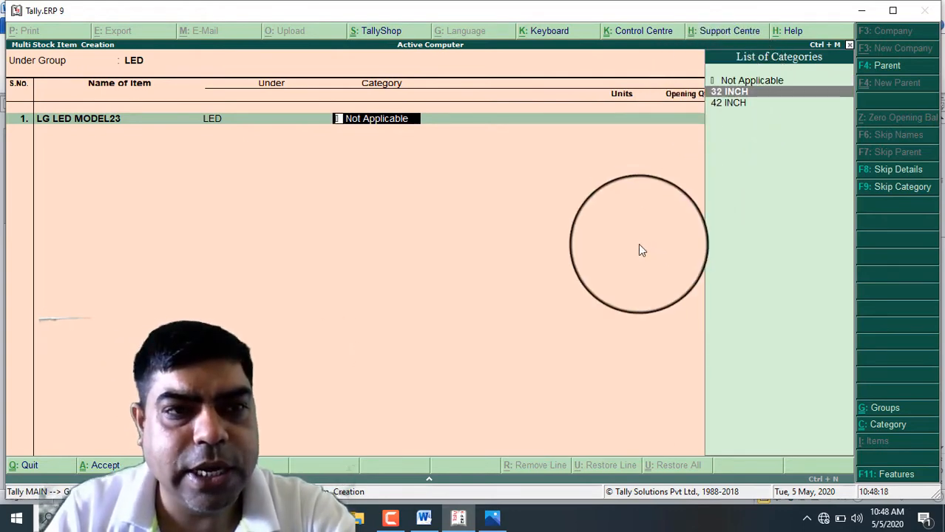
key(Return)
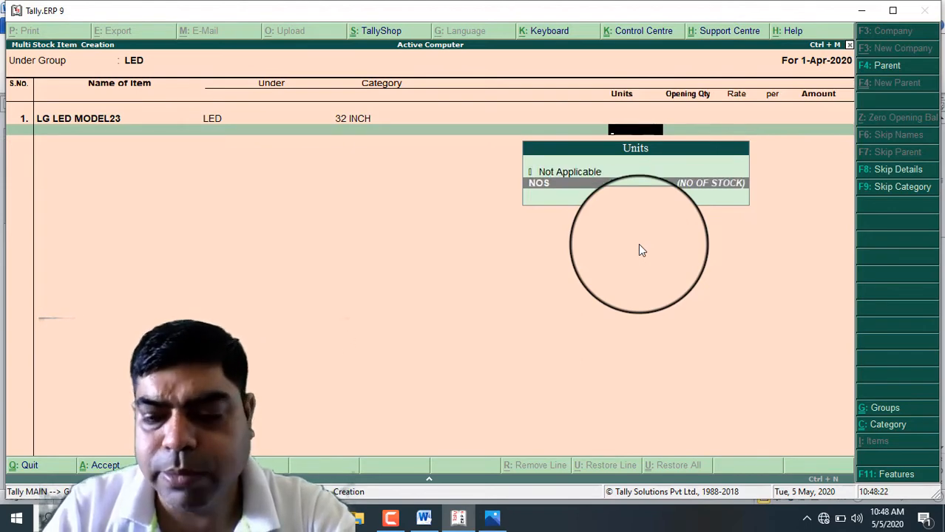
key(Return)
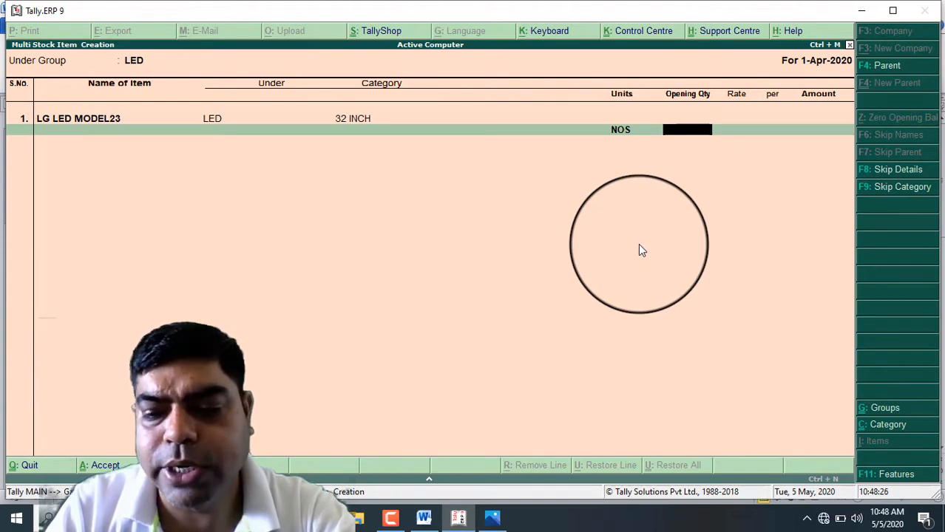
key(Return)
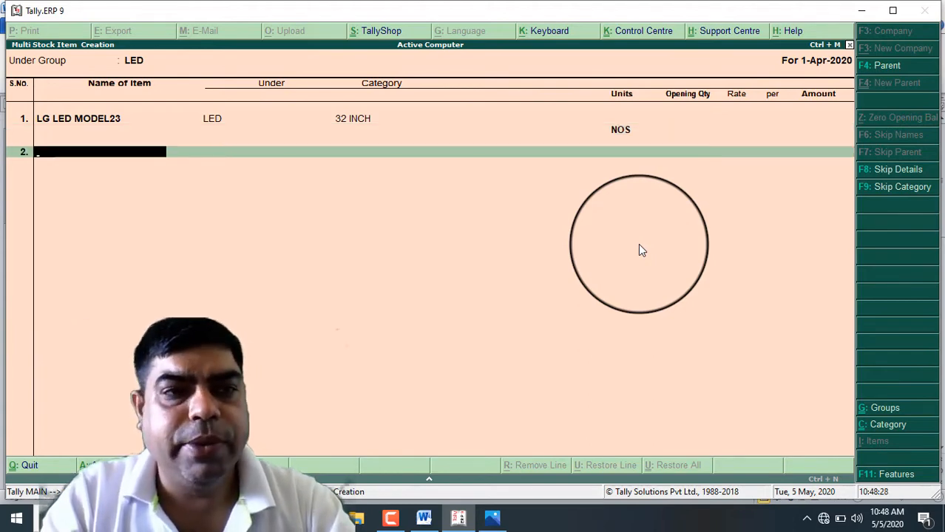
Step: Name the second stock item LG LED MODEL34, checking the model number in the godown document
text(LG LED)
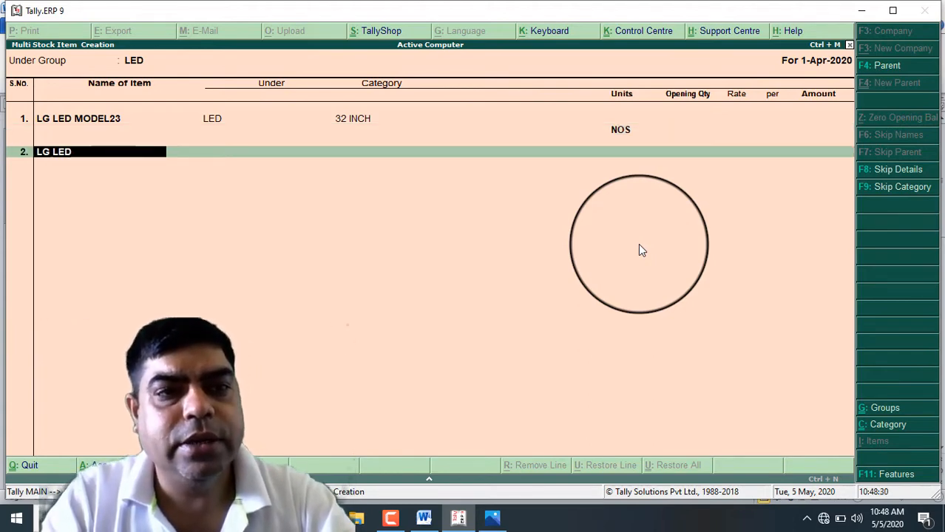
text( MODEL)
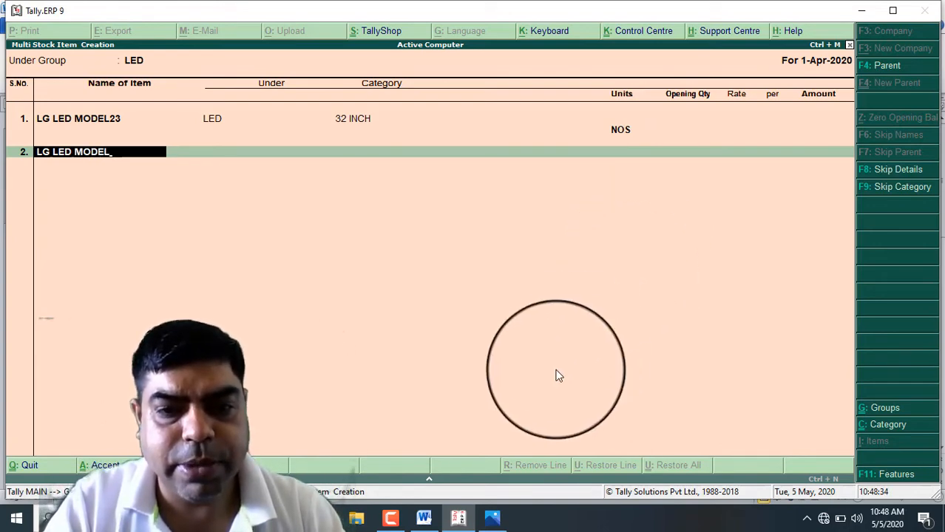
click(423, 518)
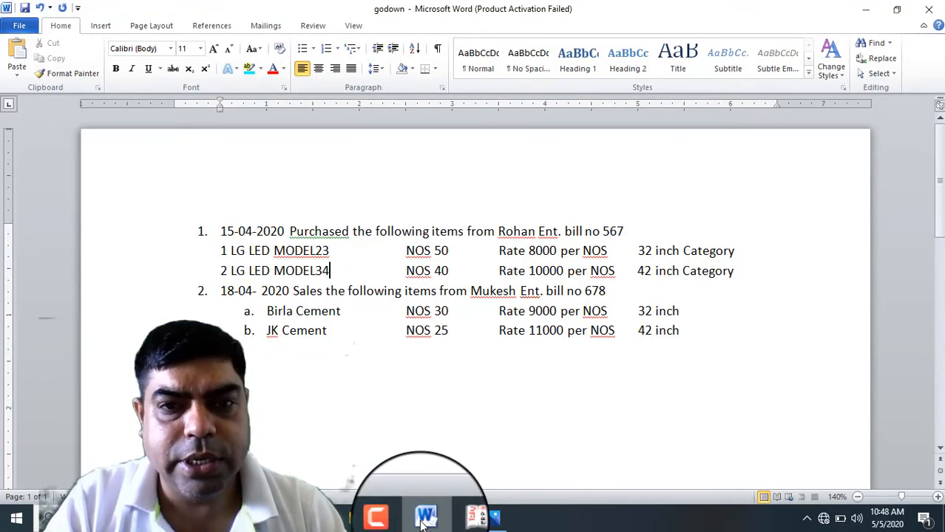
click(460, 519)
text(32)
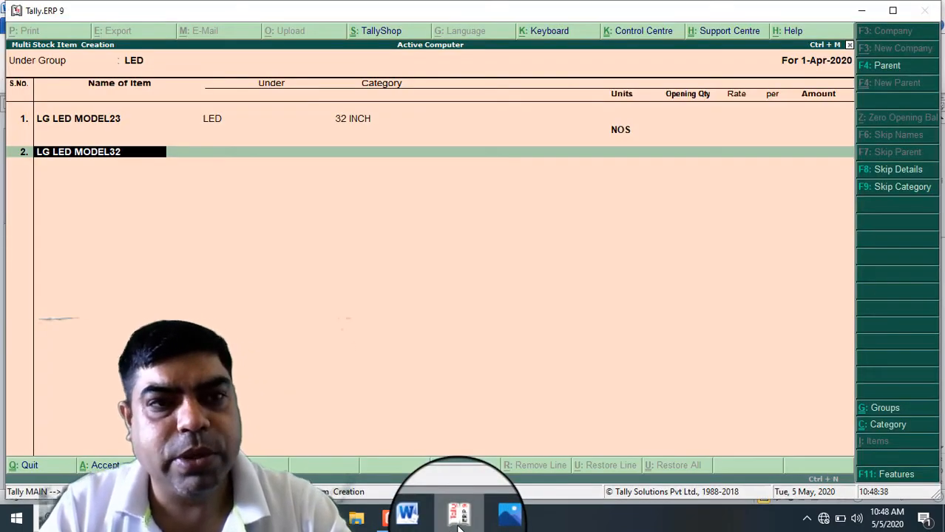
key(BackSpace)
text(4)
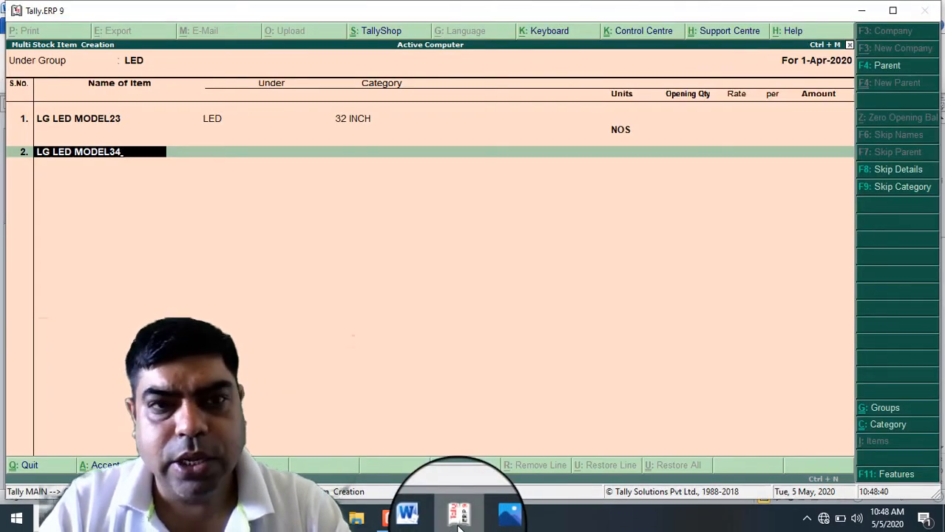
Step: Assign LG LED MODEL34 to the 42 INCH category with unit NOS and no opening quantity, and save both stock items
key(Return)
key(Down)
key(Down)
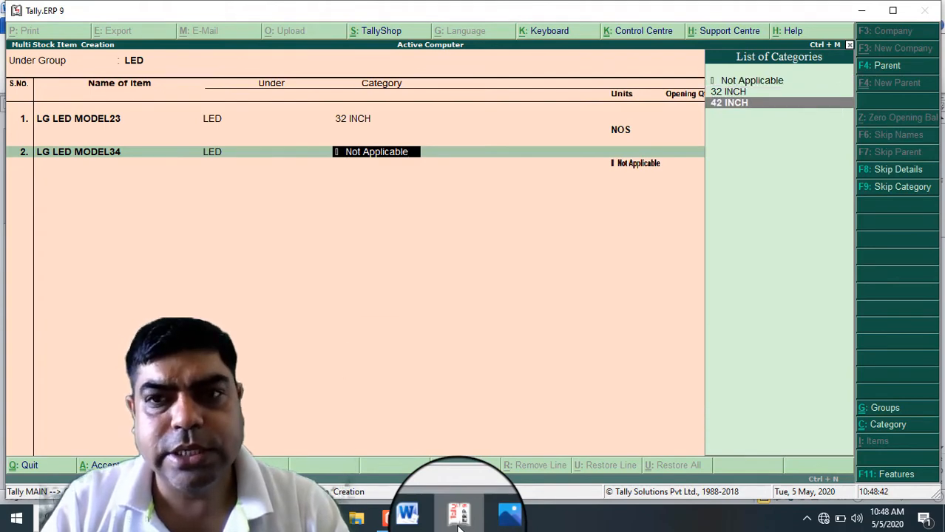
key(Return)
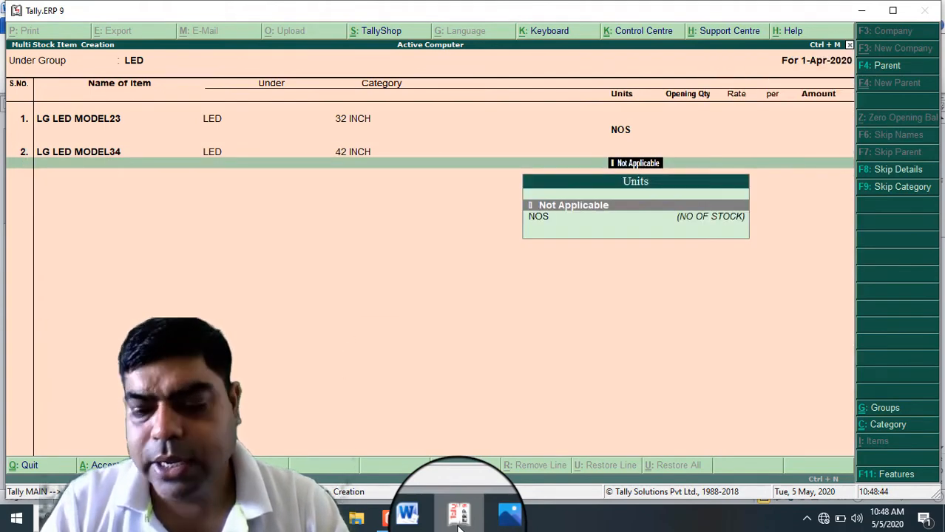
key(Down)
key(Return)
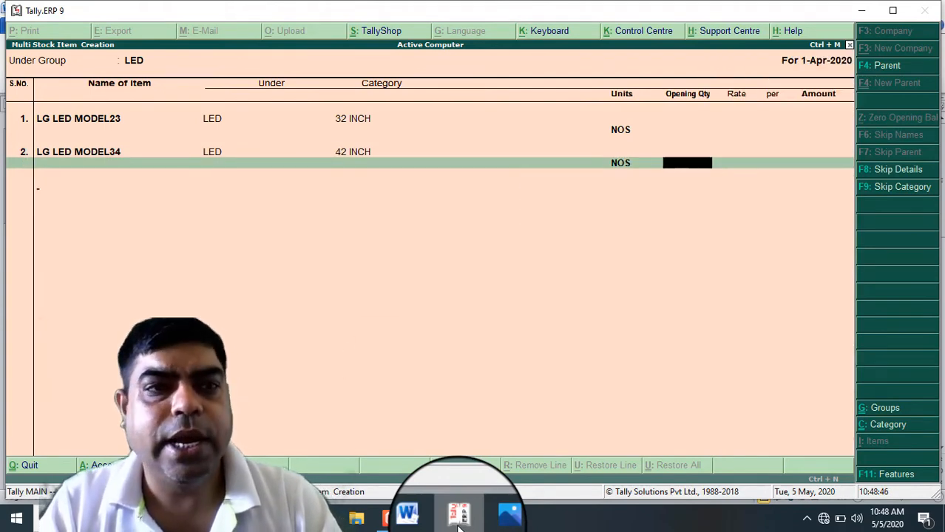
key(Return)
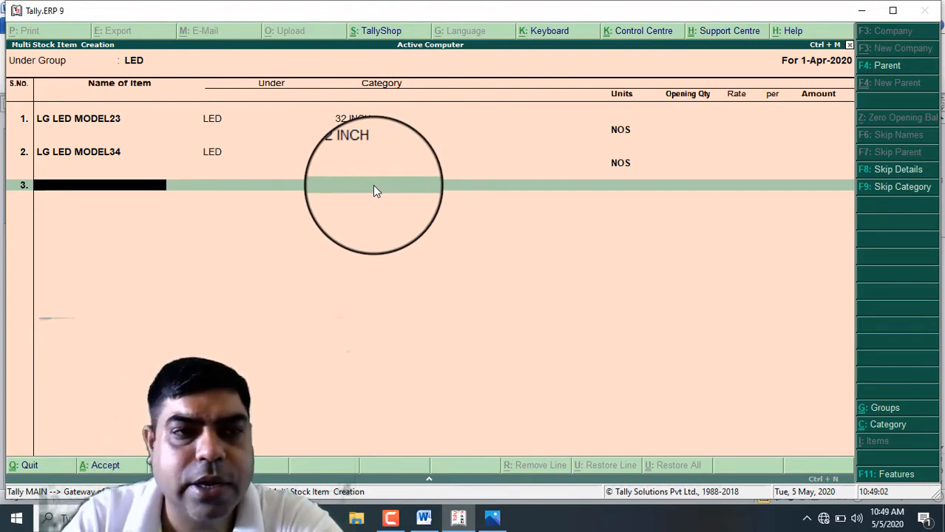
key(Return)
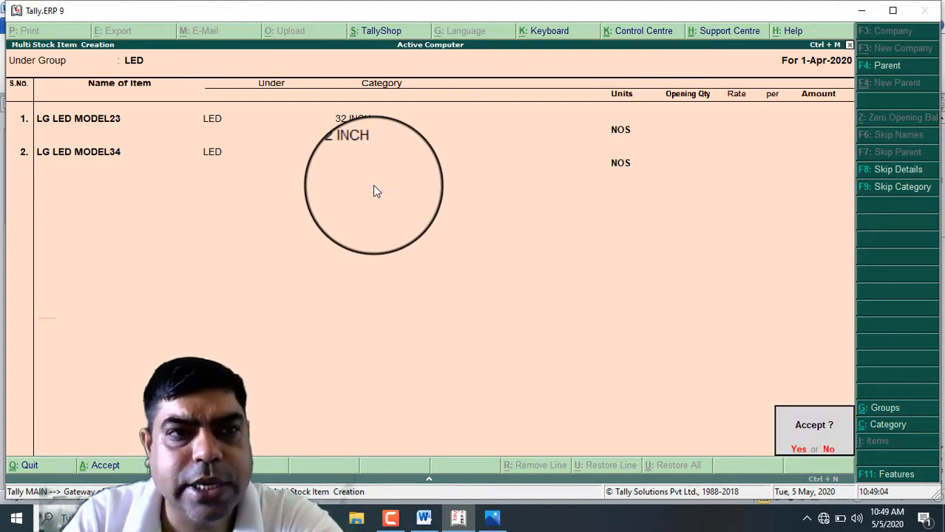
key(y)
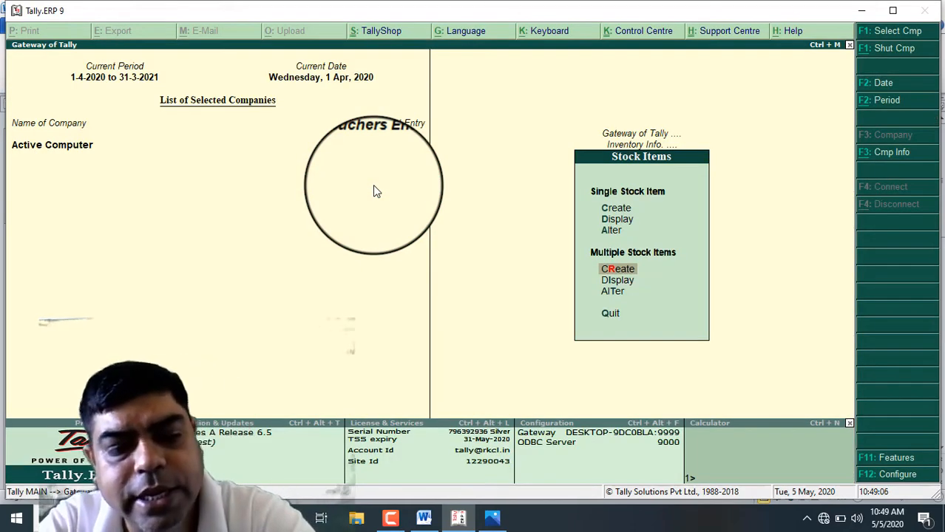
Step: Leave the inventory masters and start a new purchase voucher under the accounting vouchers
key(Escape)
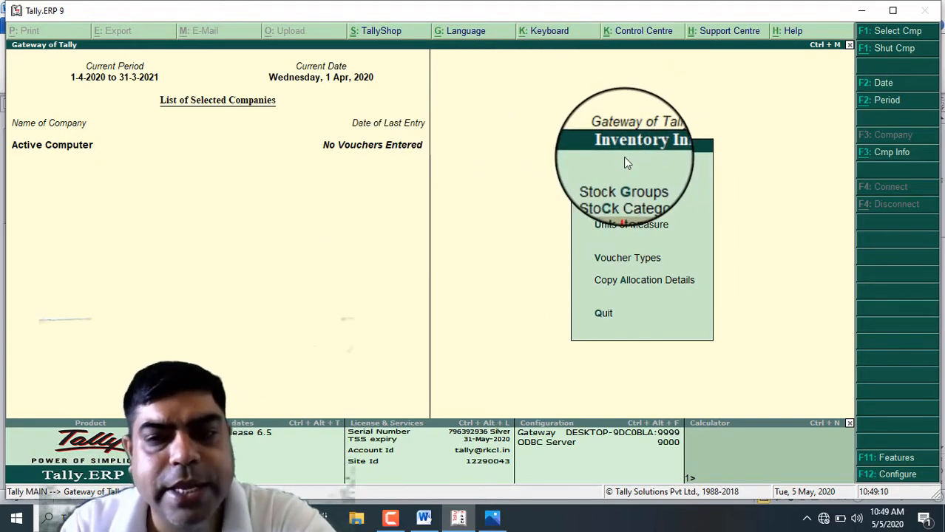
key(Escape)
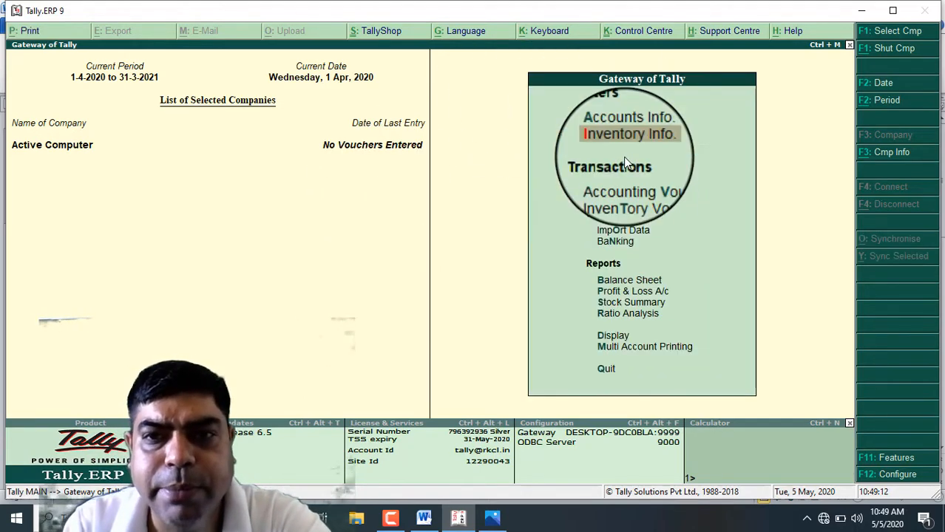
key(Down)
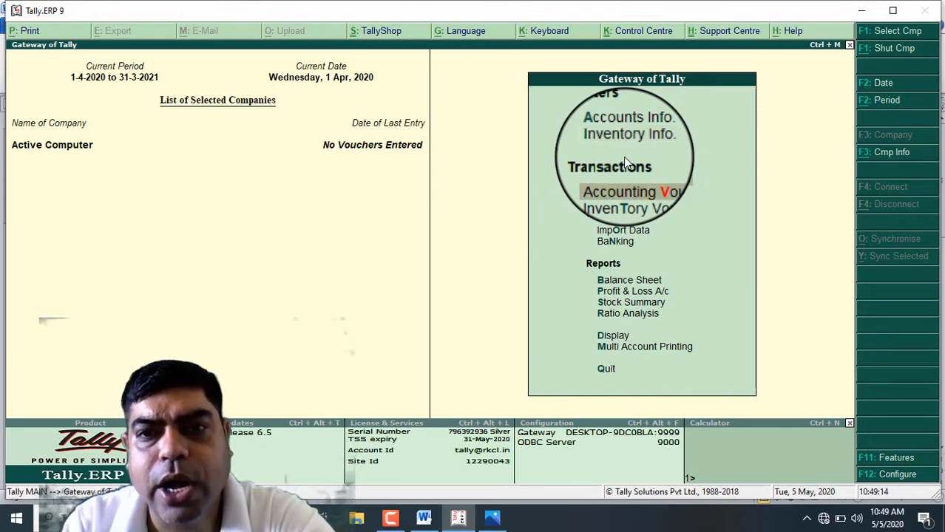
key(Down)
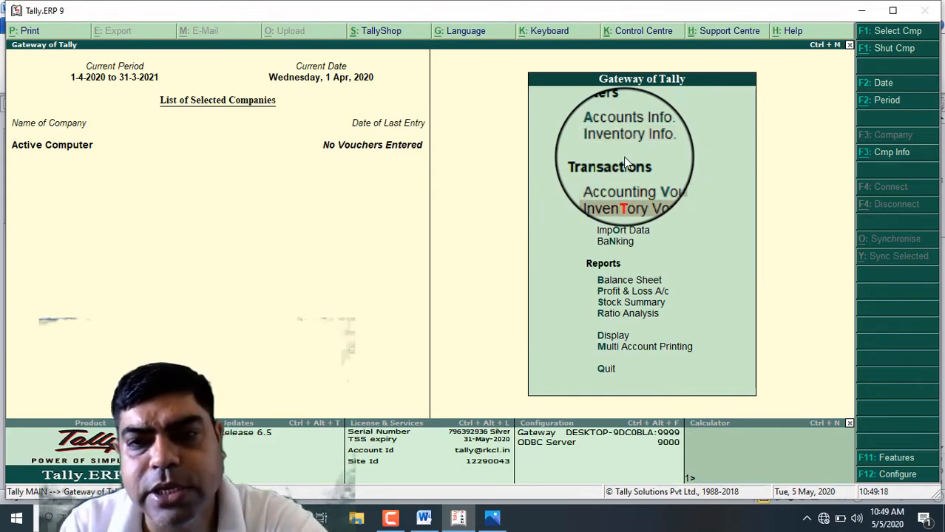
key(Up)
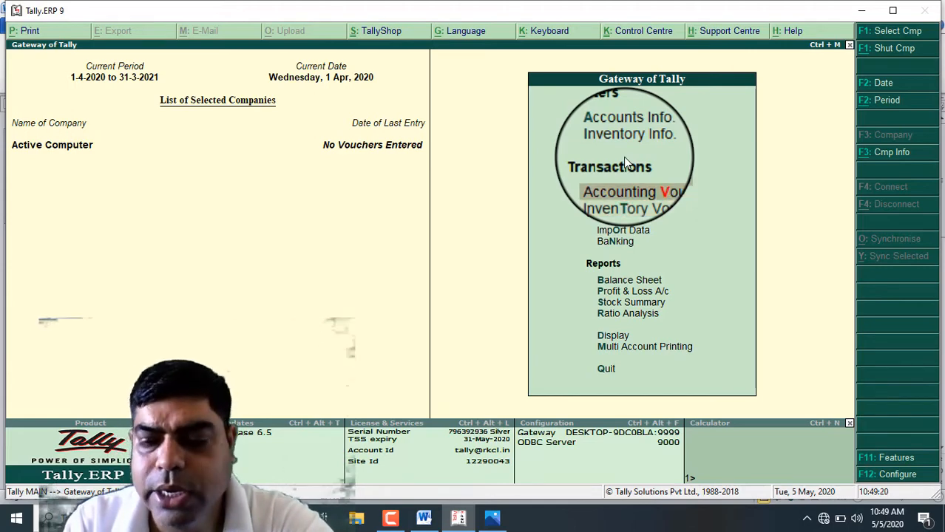
key(Return)
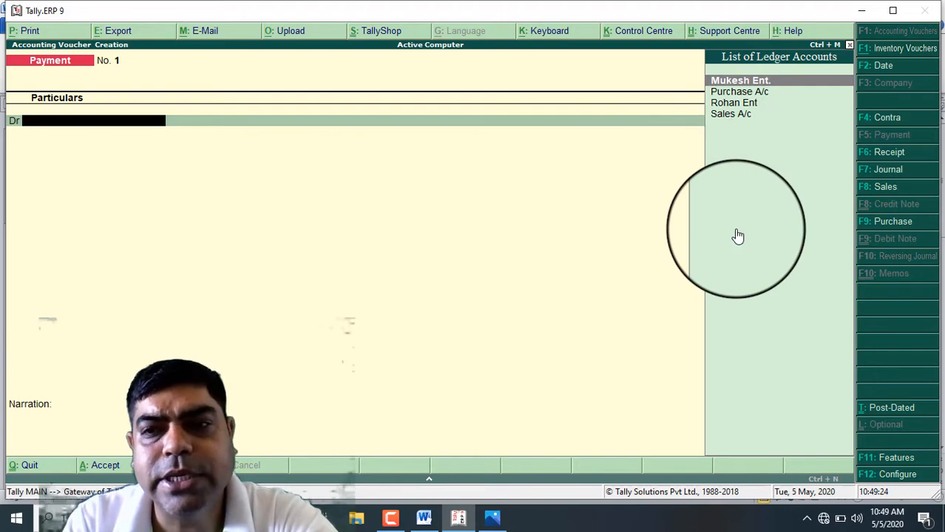
click(877, 225)
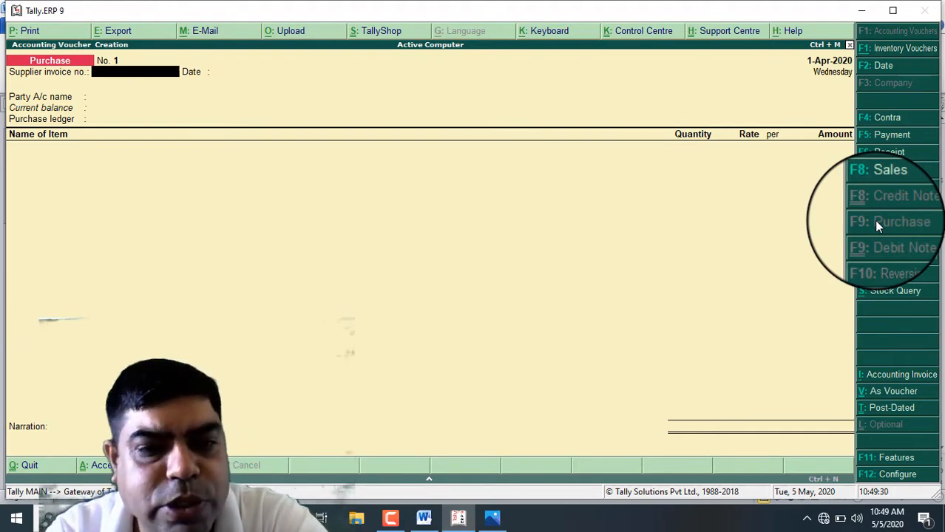
Step: Check the purchase date in the godown Word document, return to Tally.ERP 9 and set the voucher date to 15-4-2020
click(427, 524)
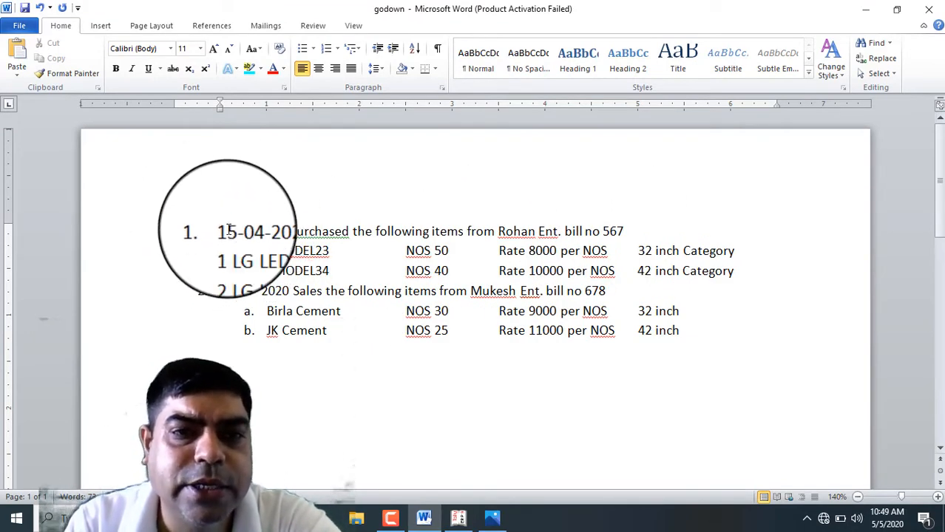
click(459, 520)
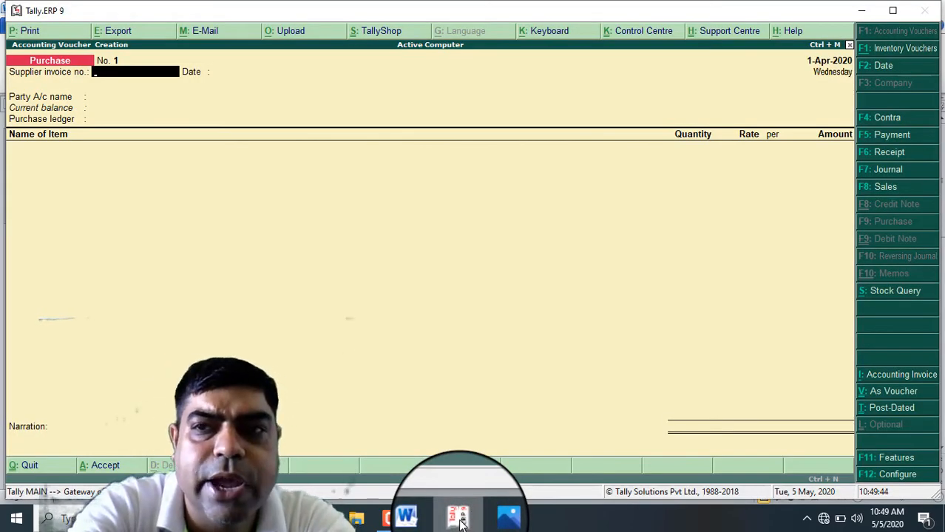
click(863, 72)
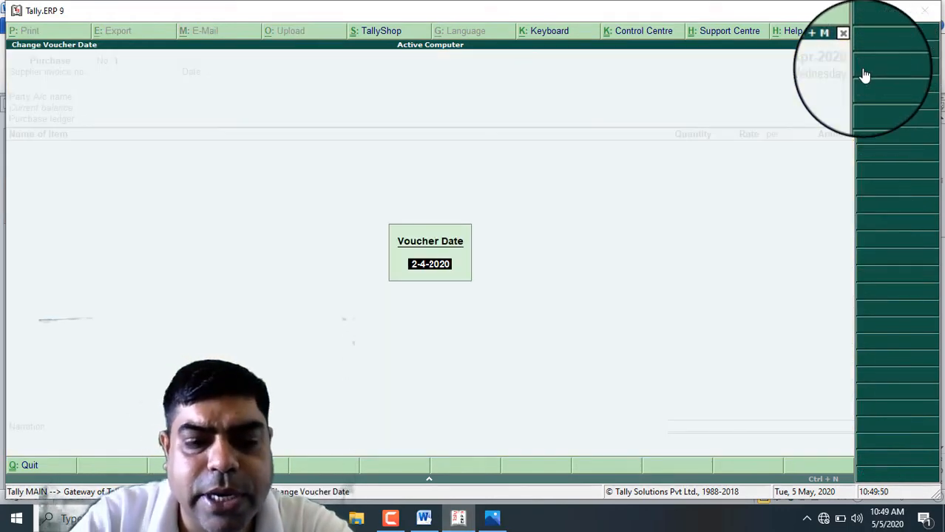
key(BackSpace)
text(15)
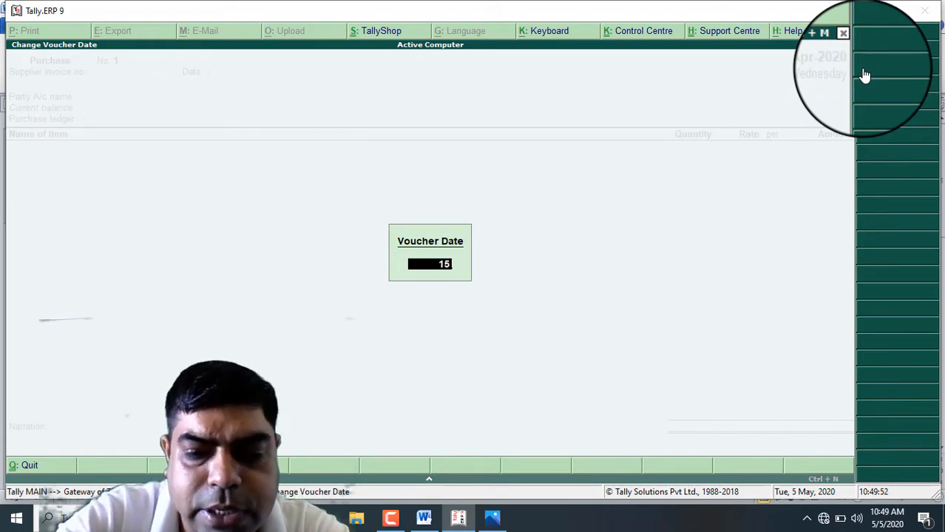
text(-4)
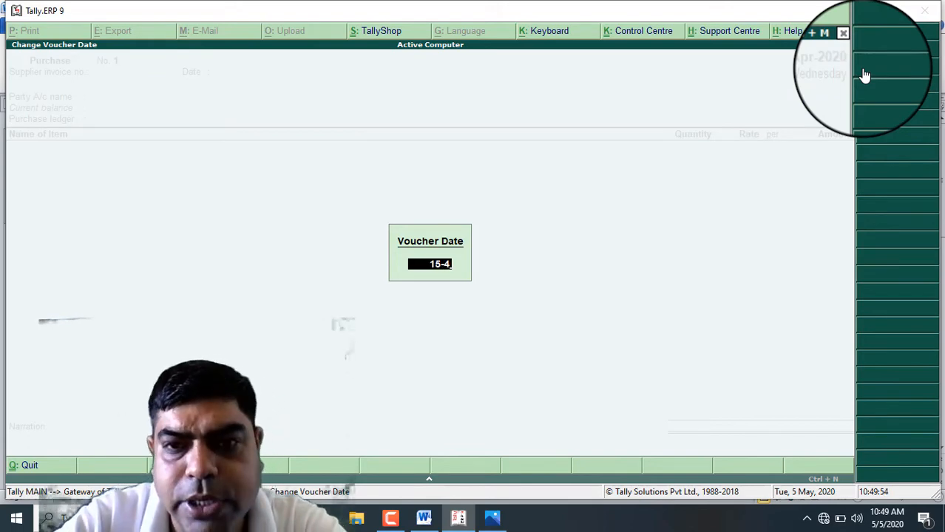
key(Return)
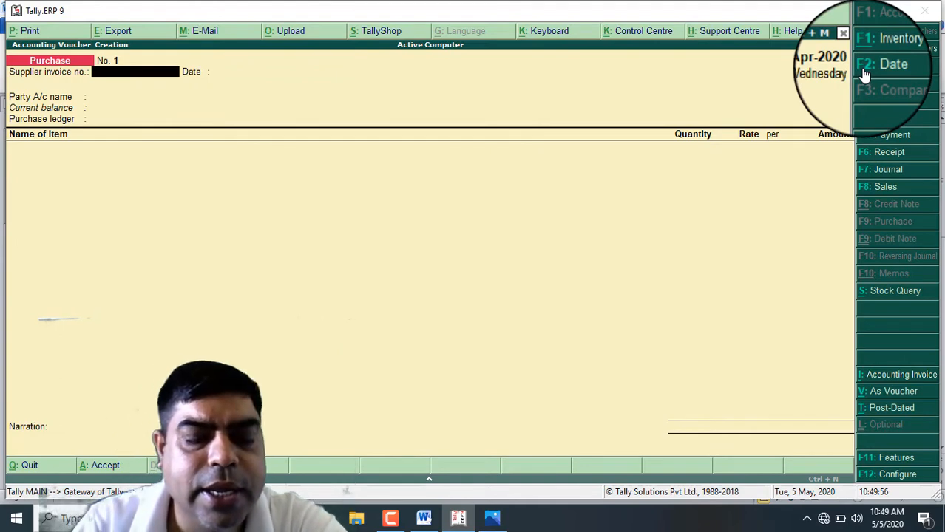
Step: Enter supplier invoice number 567 and accept 15-Apr-2020 as the invoice date
text(123)
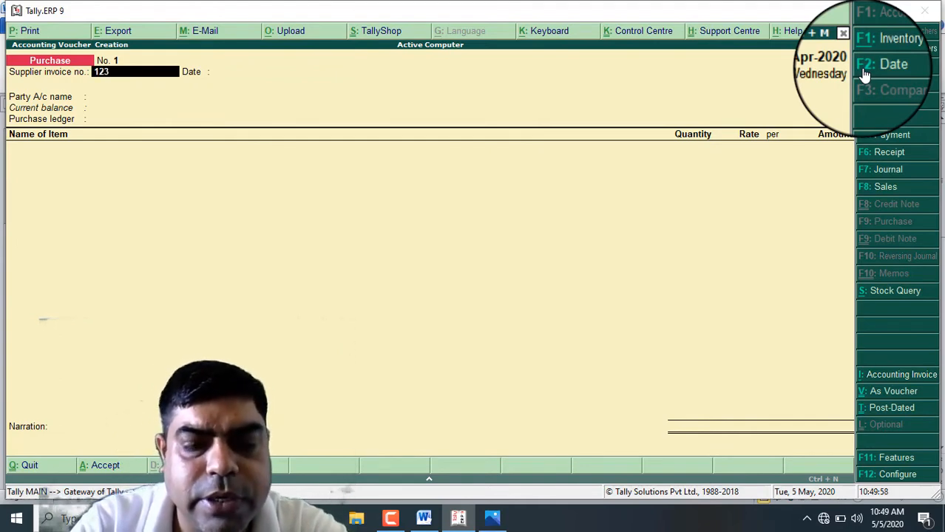
key(BackSpace)
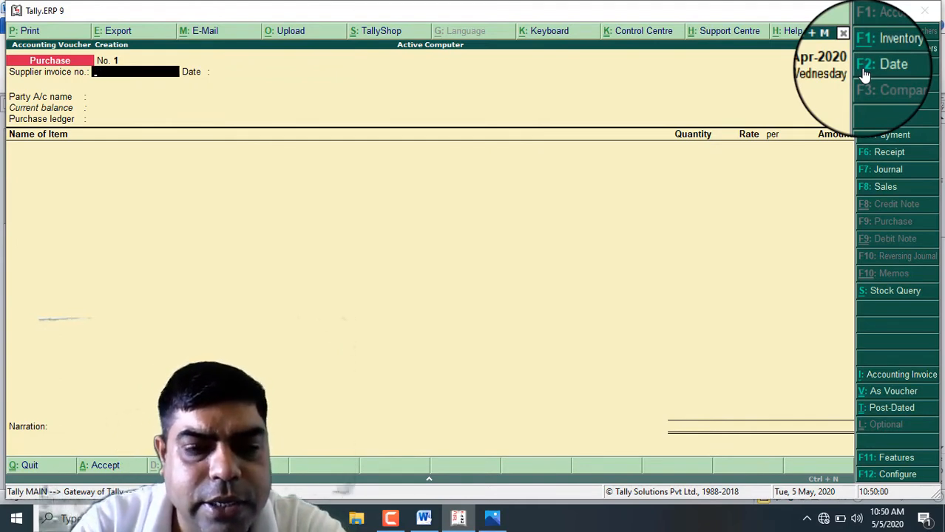
text(567)
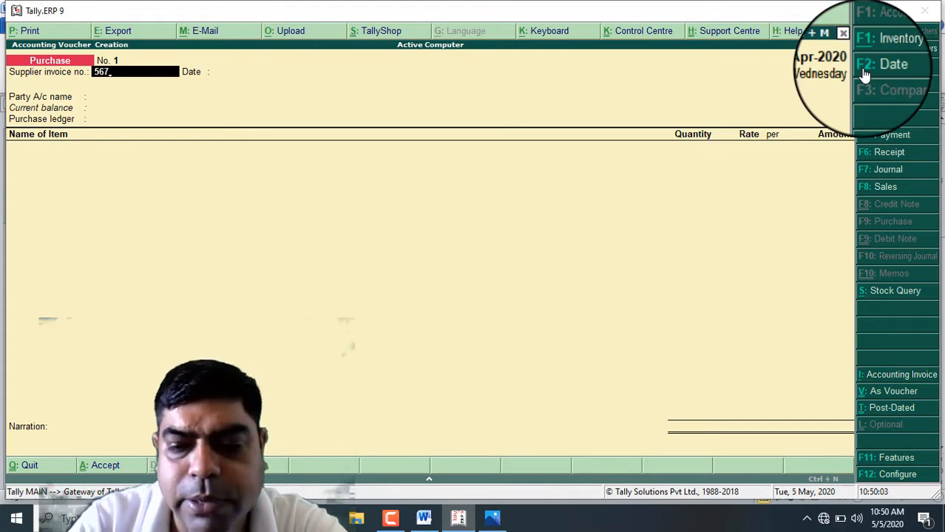
key(Return)
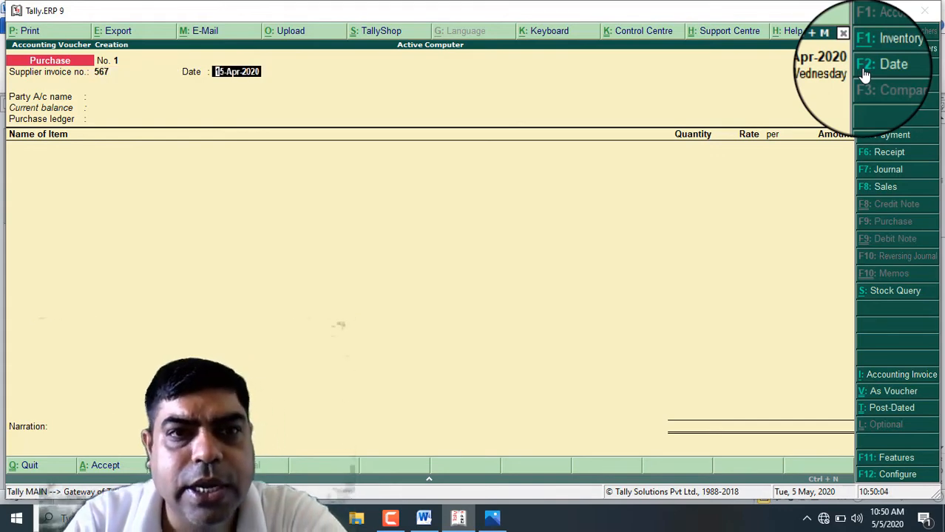
key(Return)
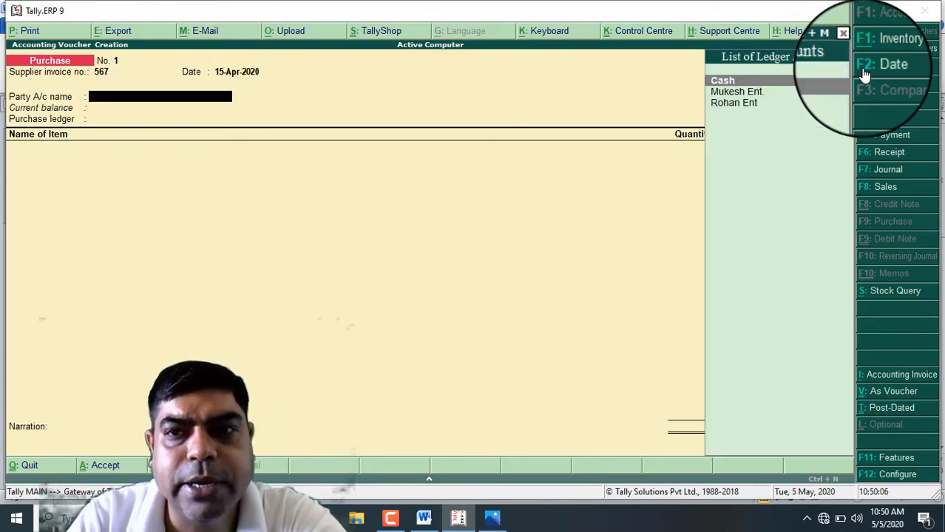
Step: Choose Rohan Ent as the party account and Purchase A/c as the purchase ledger
key(Down)
key(Down)
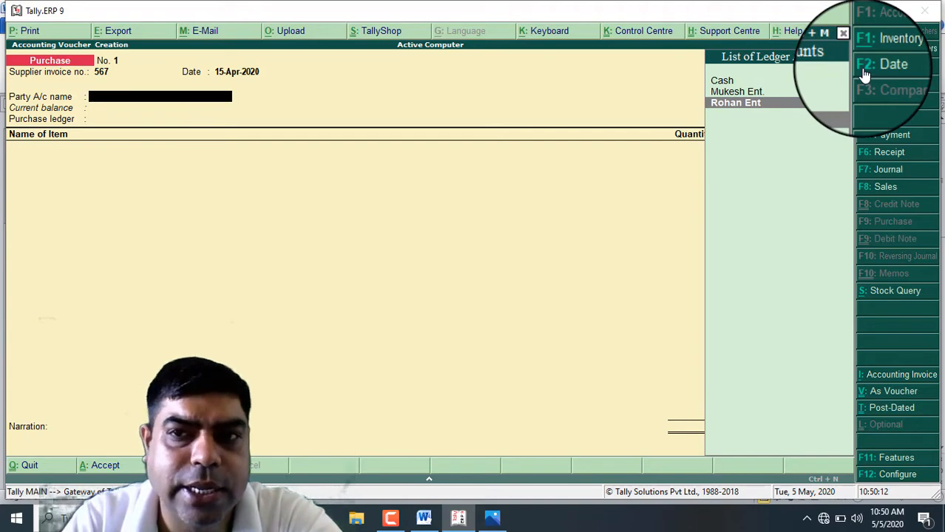
key(Return)
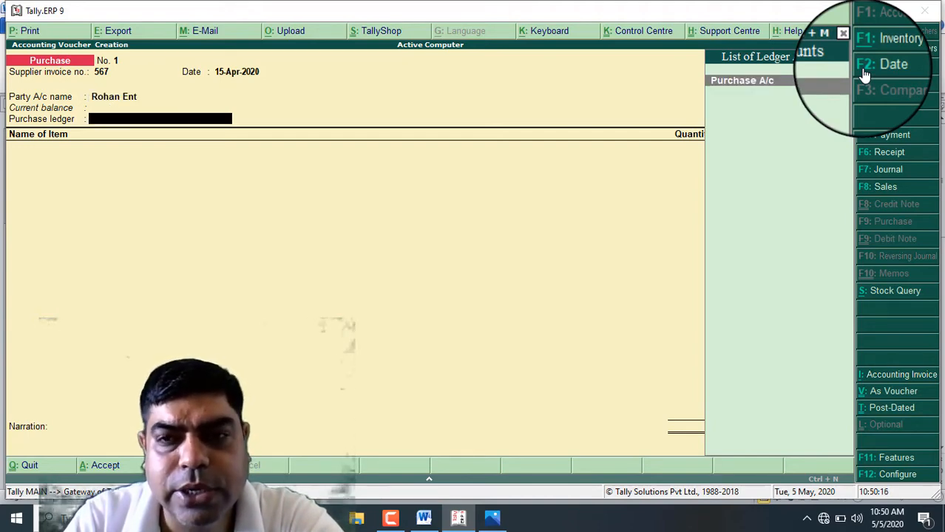
key(Return)
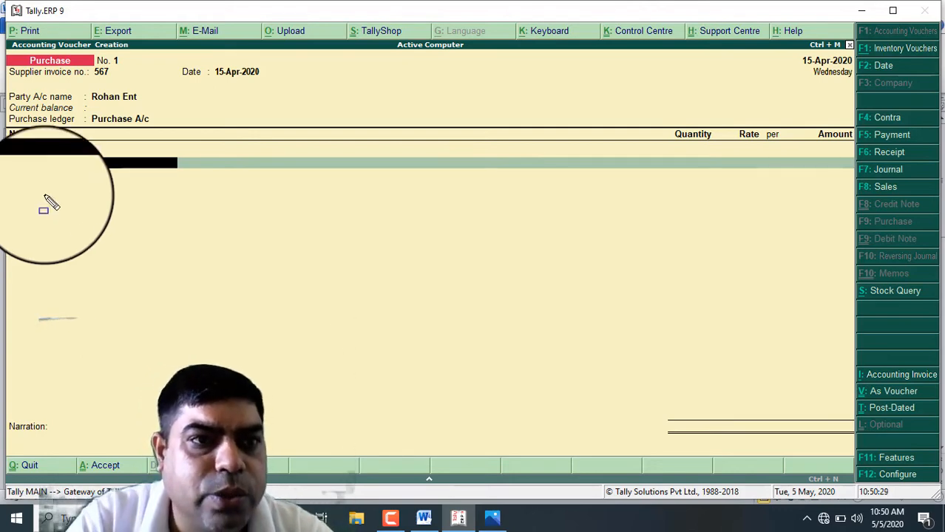
Step: Add LG LED MODEL23 as the first stock item of the purchase voucher
mouse_move(4, 153)
mouse_down()
mouse_move(88, 200)
mouse_move(179, 194)
mouse_up()
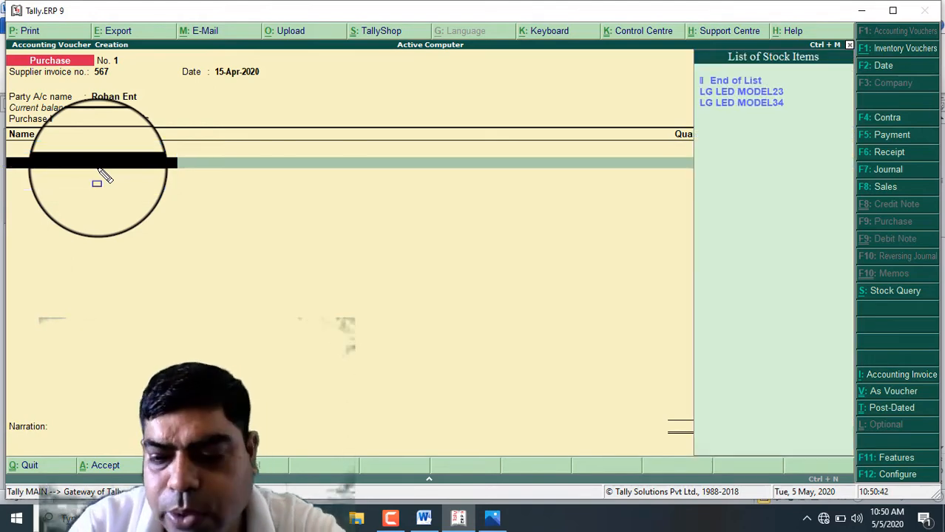
key(Down)
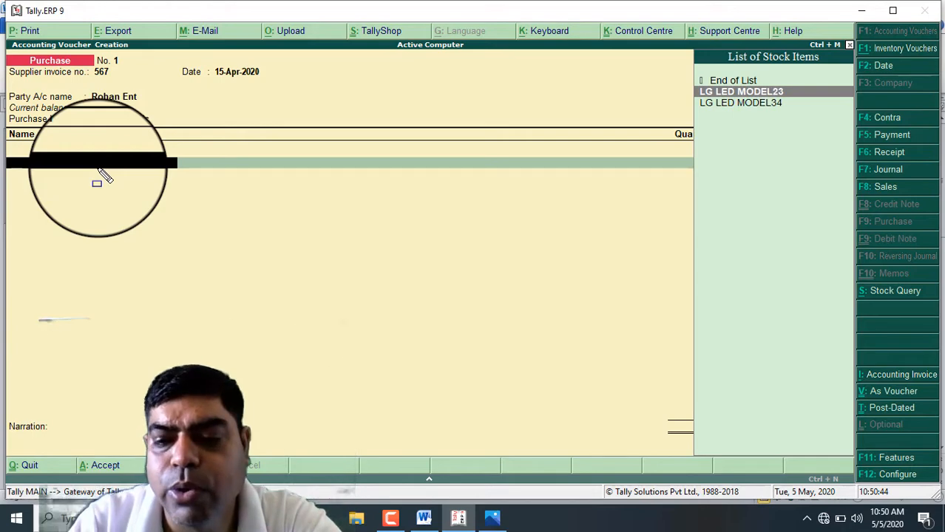
key(Return)
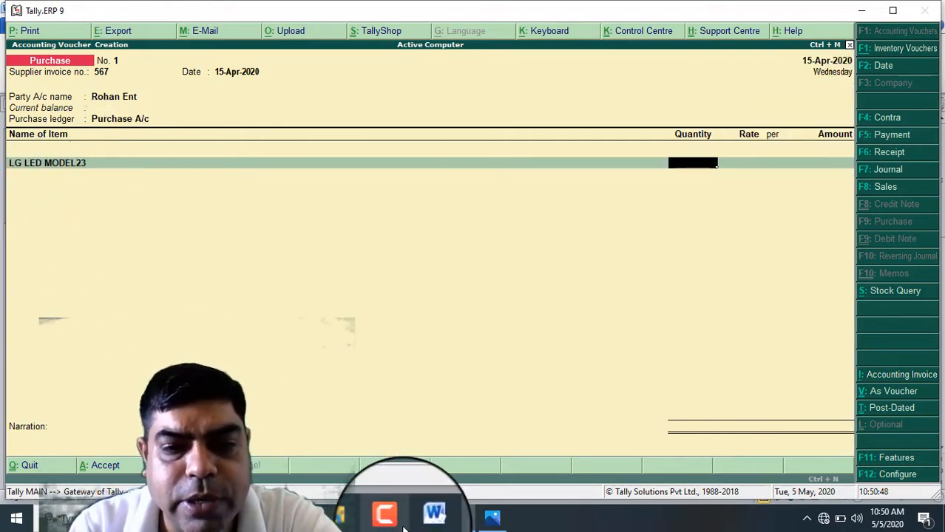
Step: Check the LG LED MODEL23 line in the Word document, then enter quantity 50 and rate 8000 per NOS in Tally.ERP 9
click(424, 519)
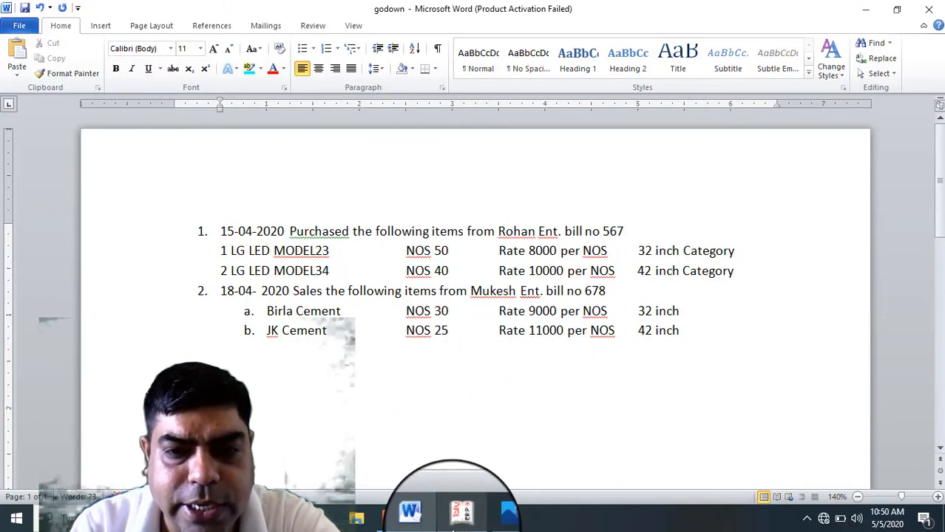
mouse_move(455, 525)
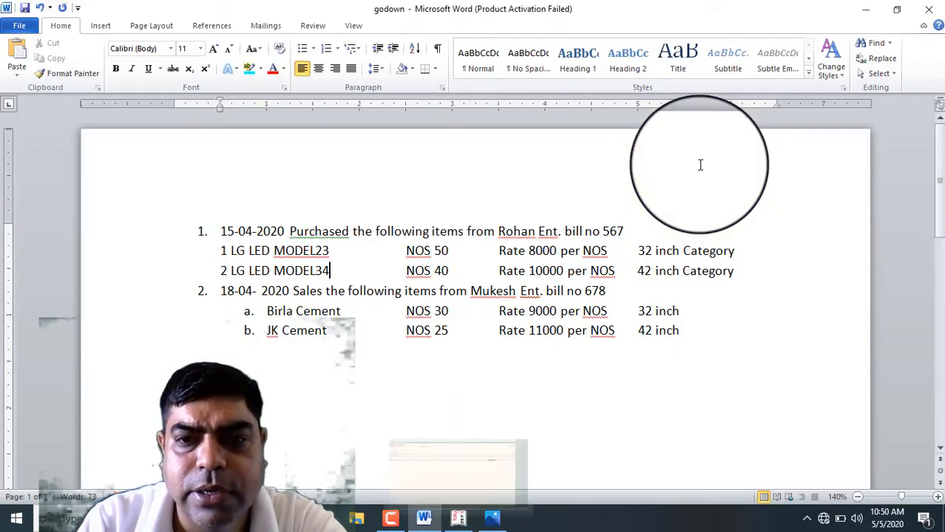
click(455, 521)
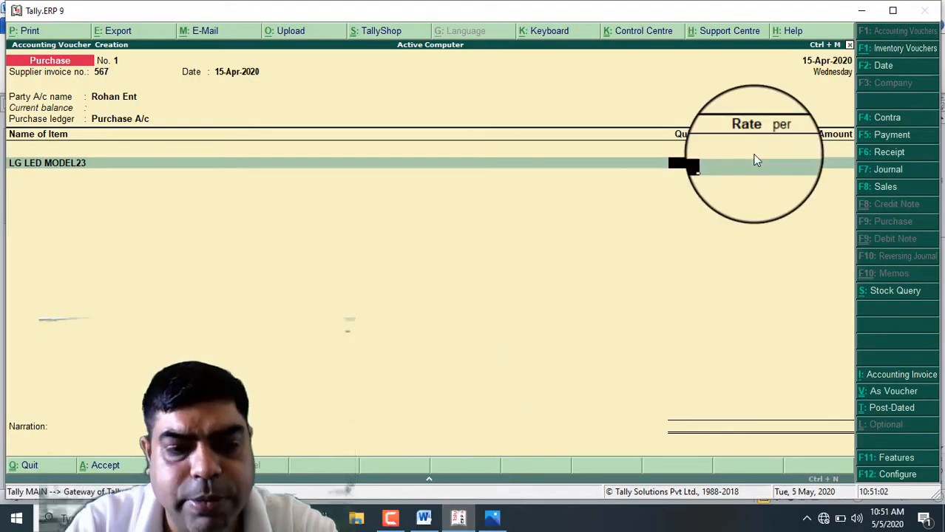
text(50)
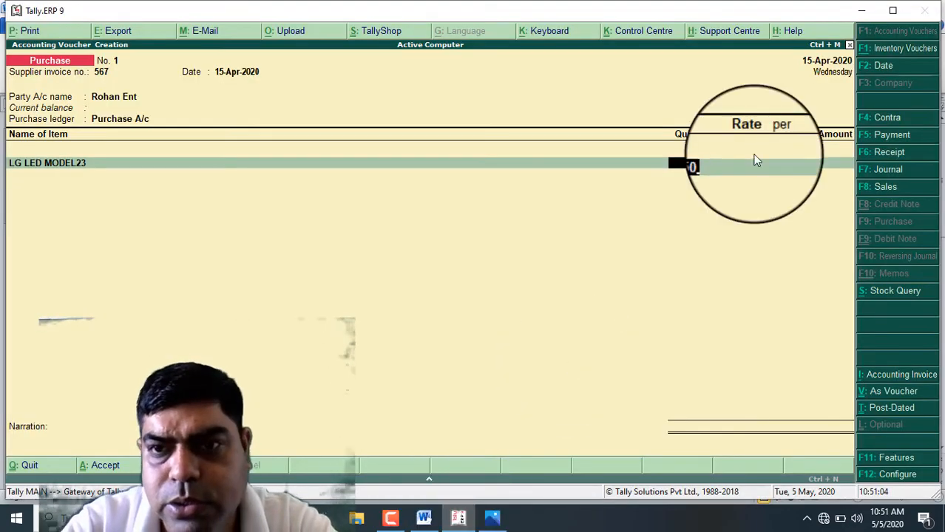
key(Return)
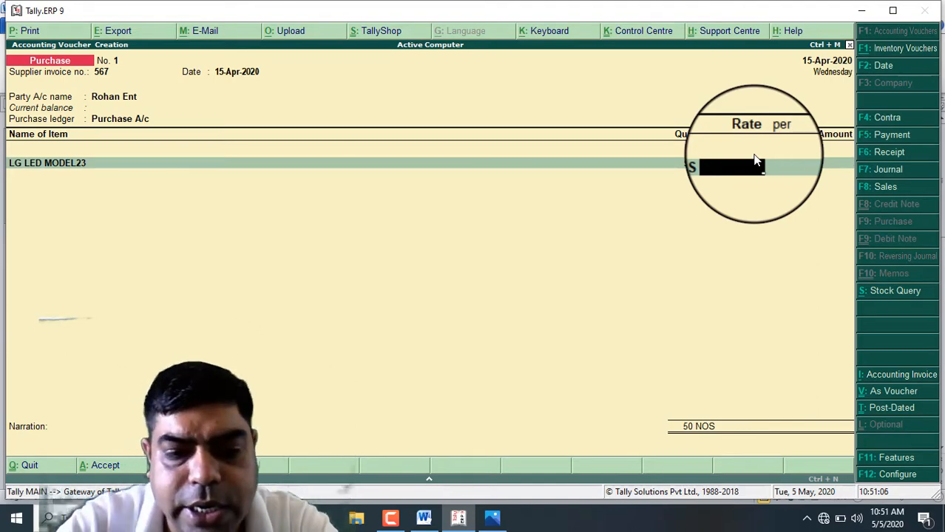
text(8000)
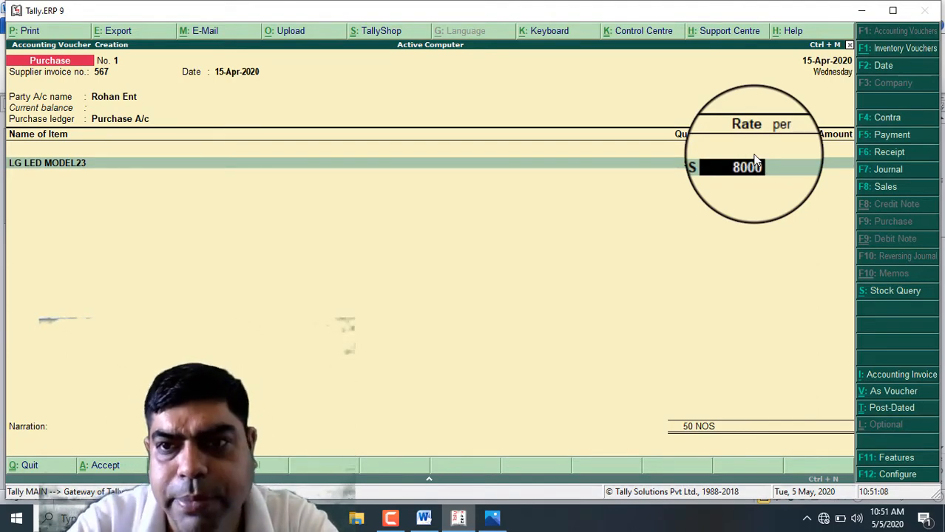
key(Return)
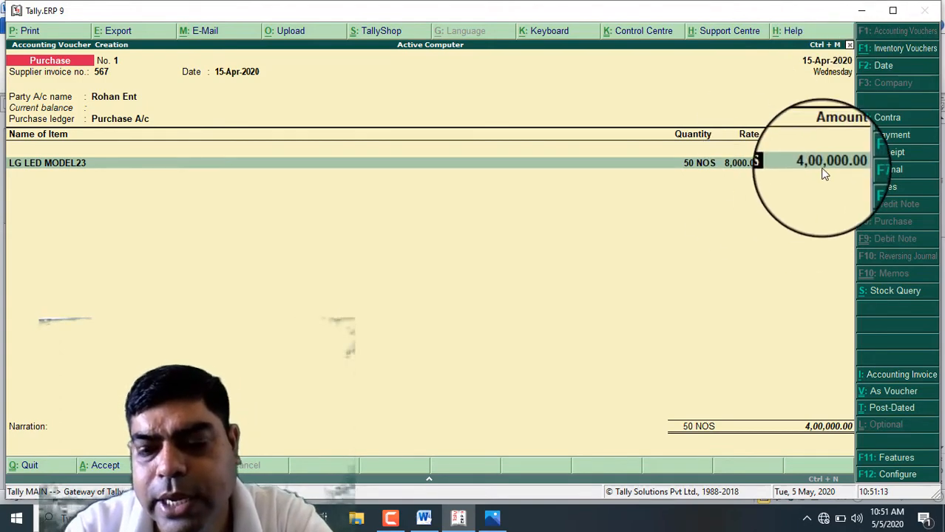
key(Return)
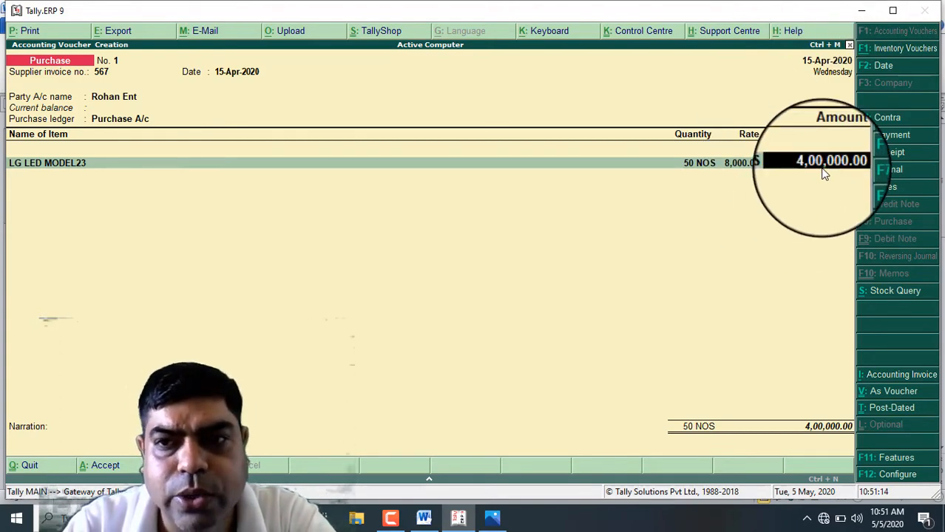
key(Return)
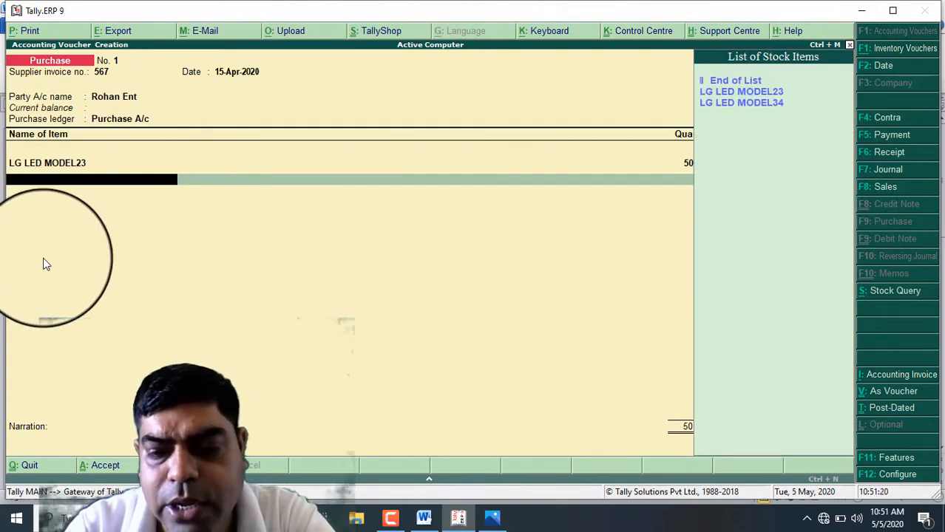
Step: Add LG LED MODEL34 as the second stock item of the purchase voucher
key(Down)
key(Down)
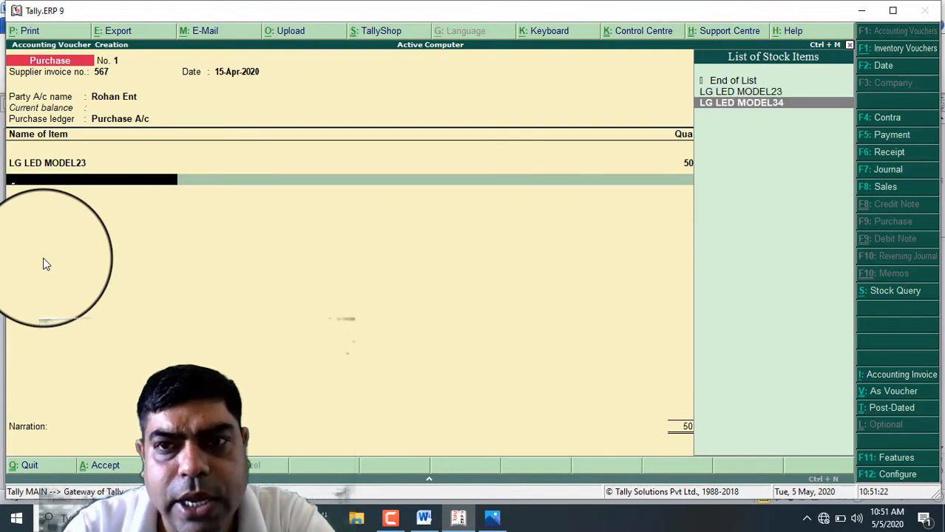
key(Return)
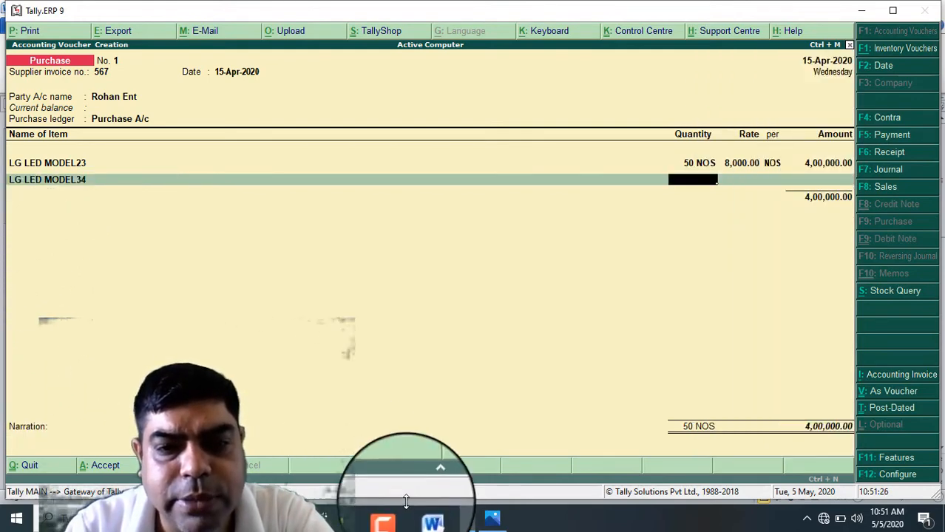
Step: Check the LG LED MODEL34 line in the Word document, then enter quantity 40 and rate 10000 per NOS in Tally.ERP 9
click(426, 519)
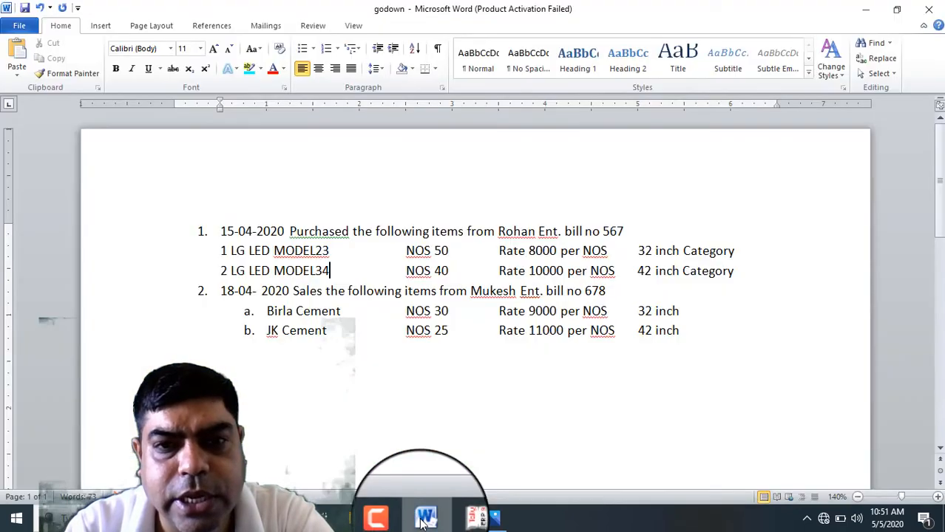
click(460, 520)
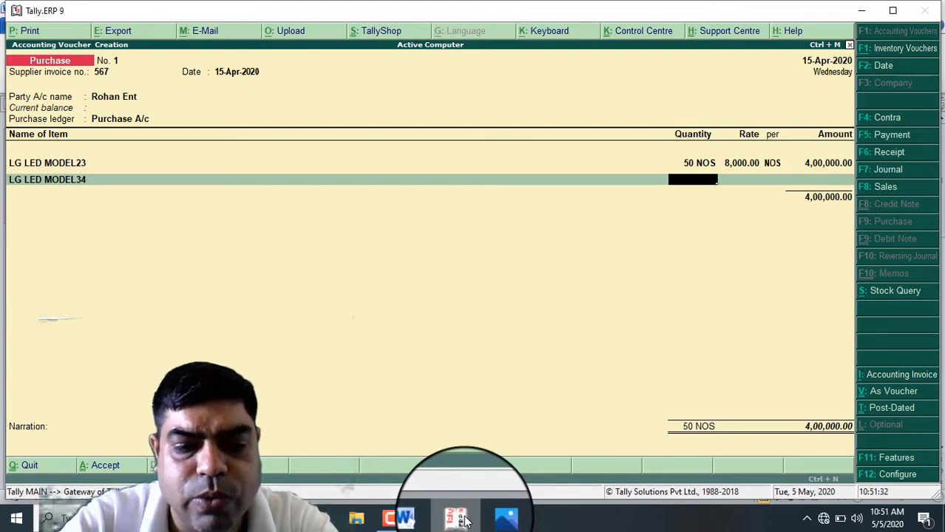
text(40)
key(Return)
text(1)
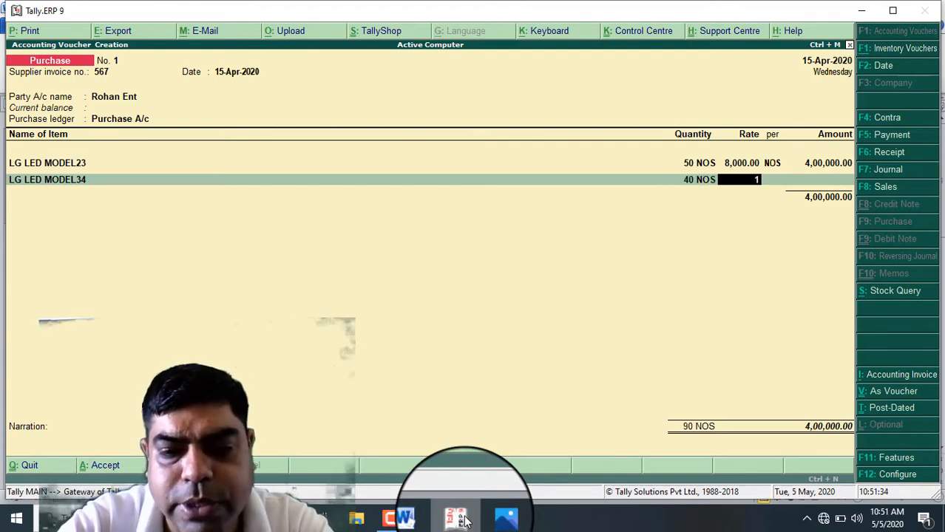
text(0,00000)
key(Return)
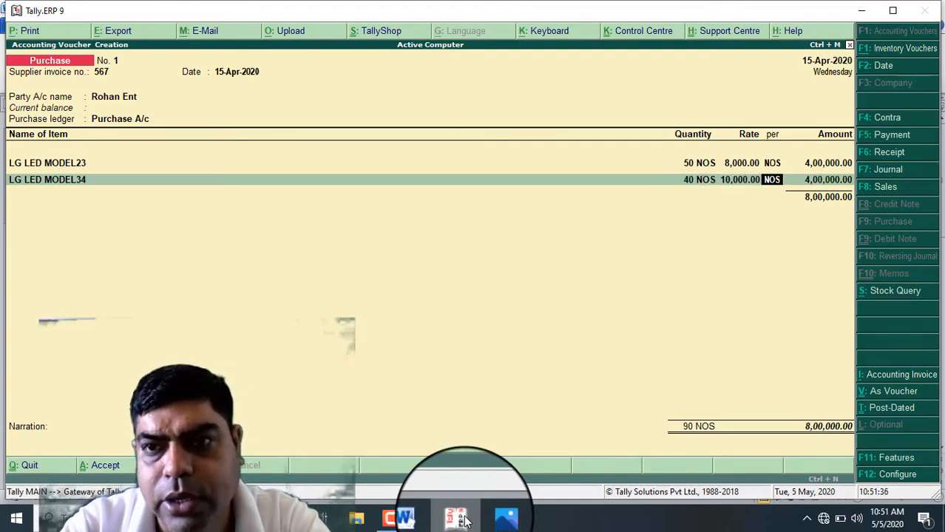
key(Return)
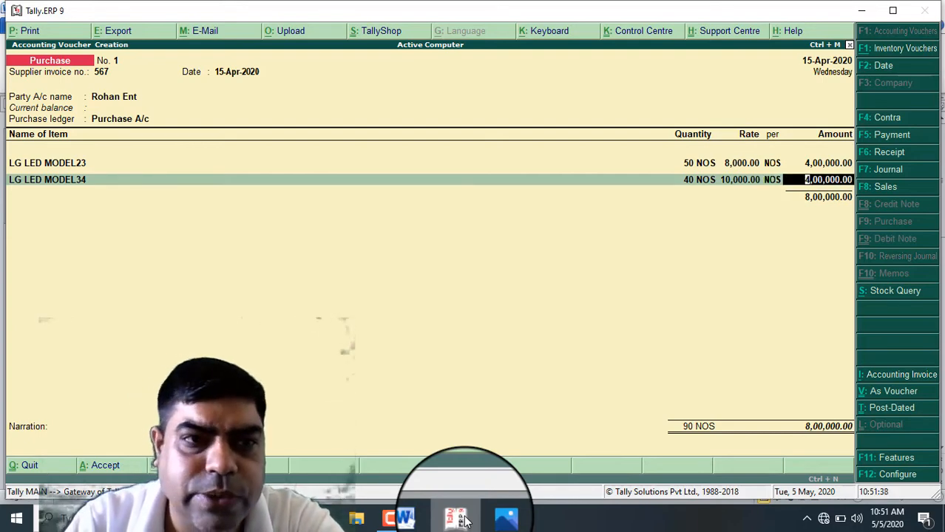
key(Return)
Step: End the item list, leave the narration empty and accept the purchase voucher
key(Return)
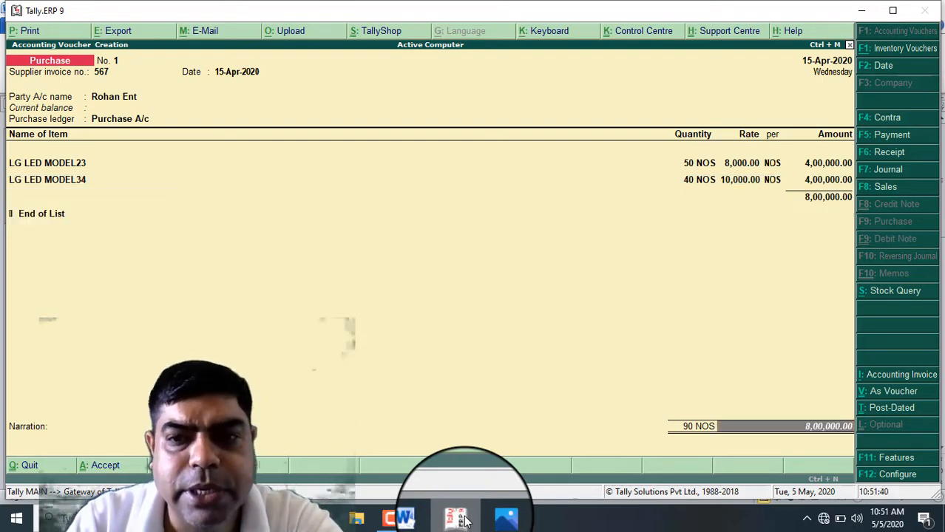
key(Return)
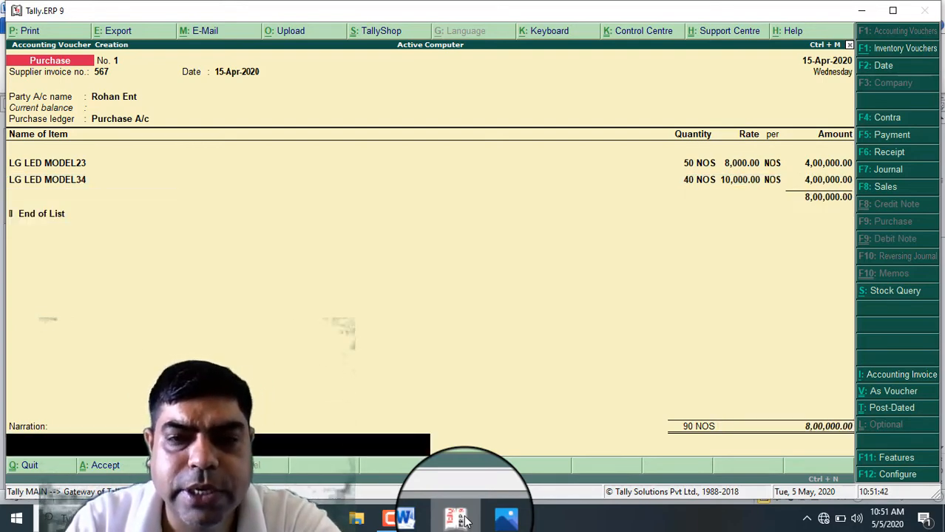
key(Return)
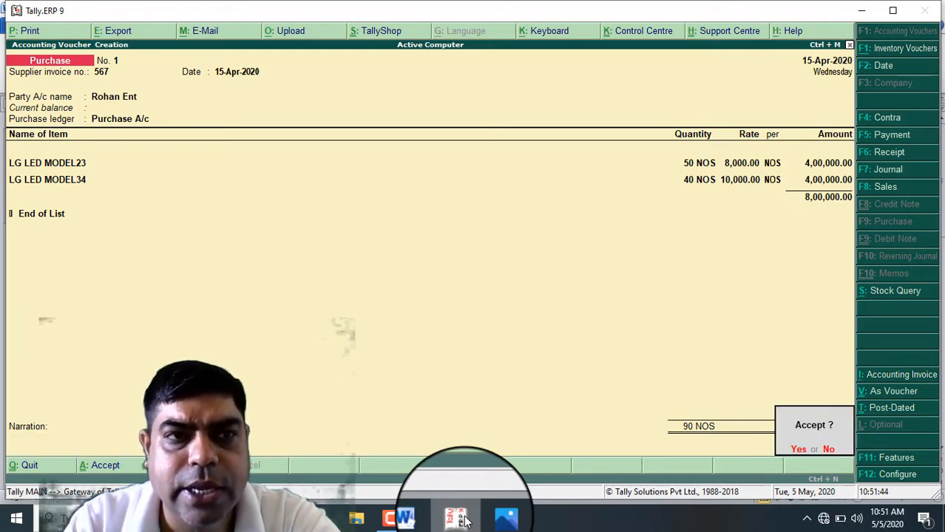
key(Return)
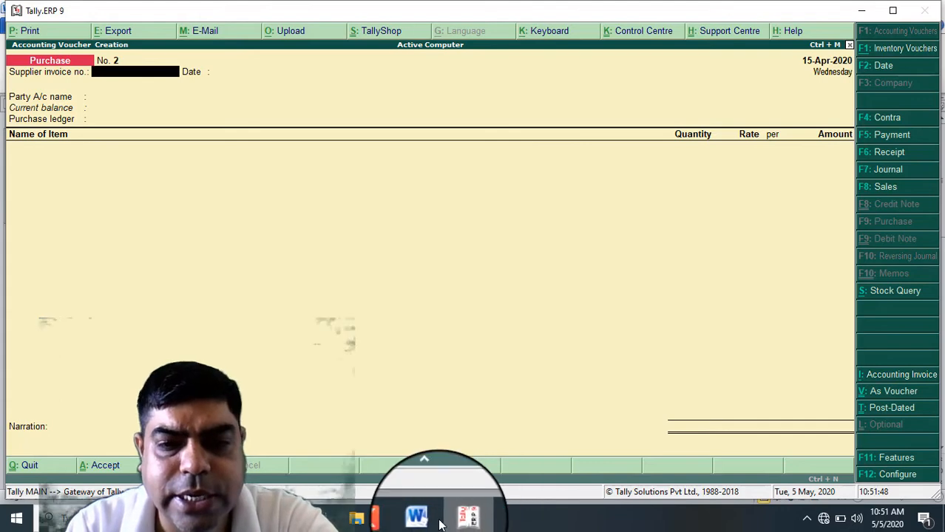
Step: Switch to the Word document and replace Birla Cement in sales line a with LG LED MODEL23 copied from the first purchase line
click(424, 519)
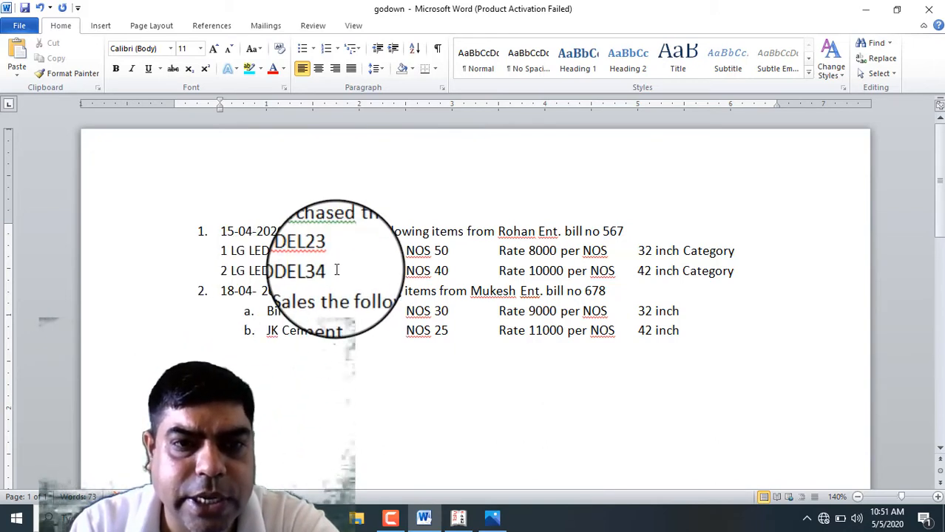
drag(328, 251, 246, 251)
key(ctrl+c)
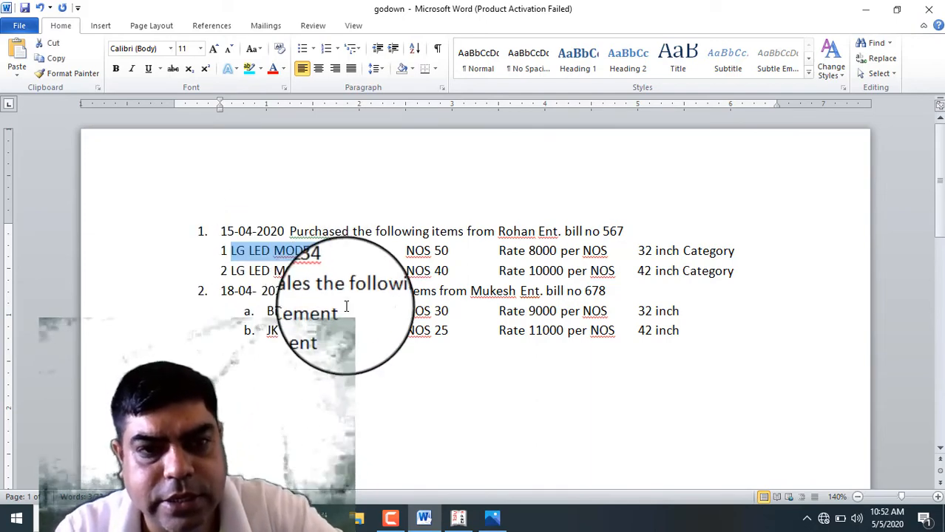
drag(347, 311, 267, 312)
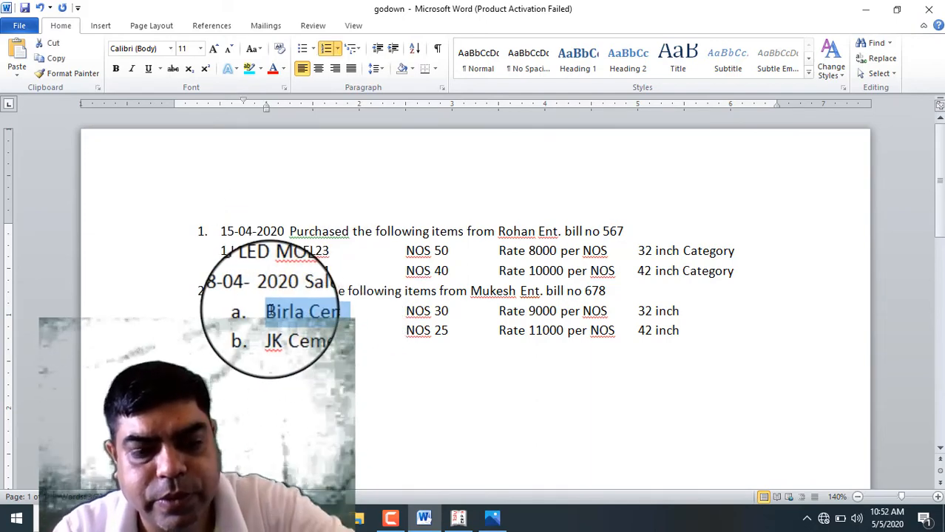
key(ctrl+v)
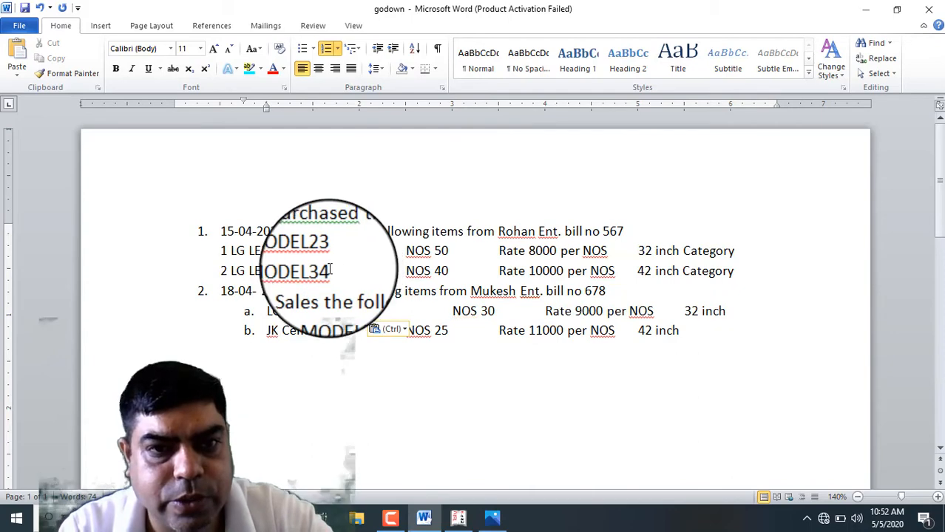
Step: Replace JK Cement in sales line b with LG LED MODEL34 copied from the second purchase line
drag(331, 271, 238, 270)
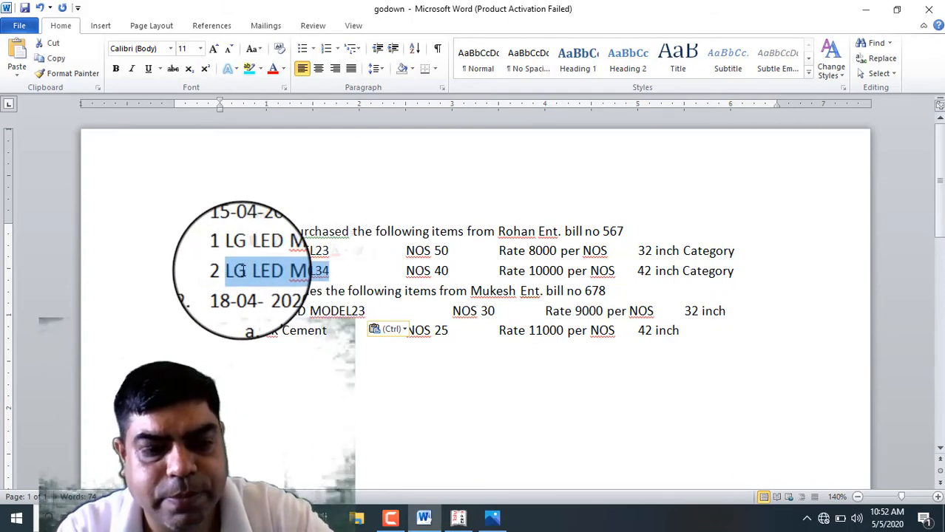
key(ctrl+c)
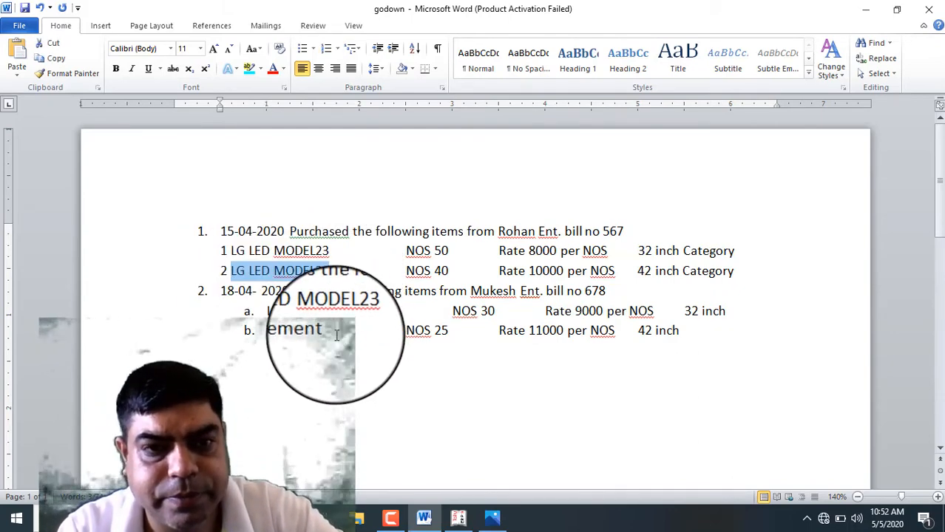
drag(336, 334, 271, 334)
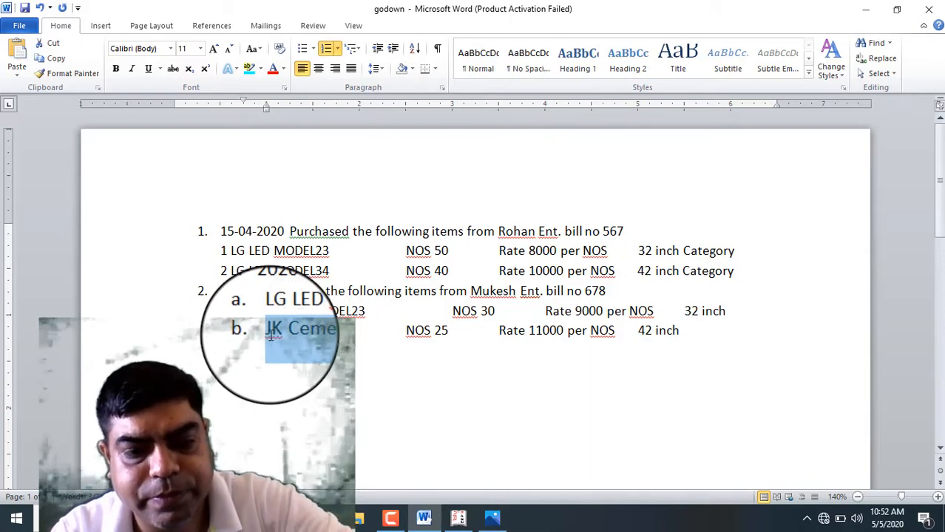
key(ctrl+v)
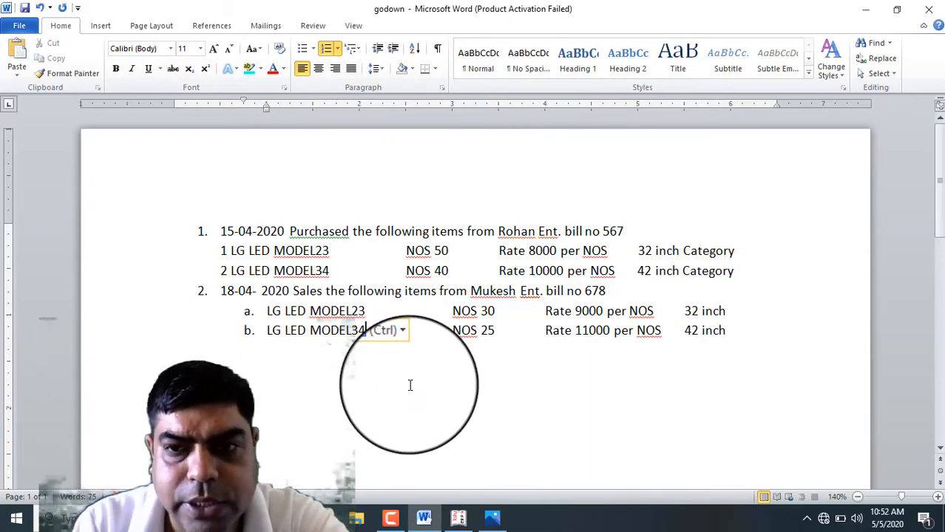
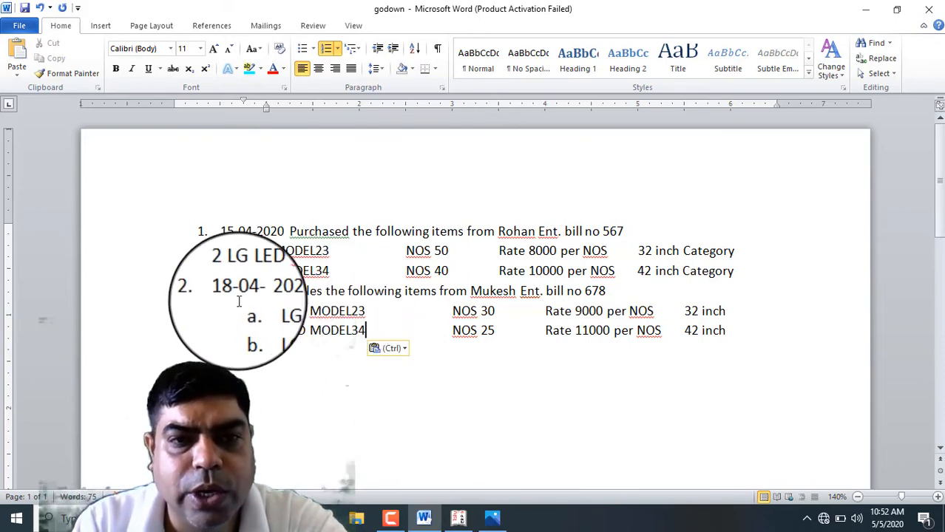
Step: Switch to Tally.ERP 9 and start a sales voucher dated 18-4
click(458, 520)
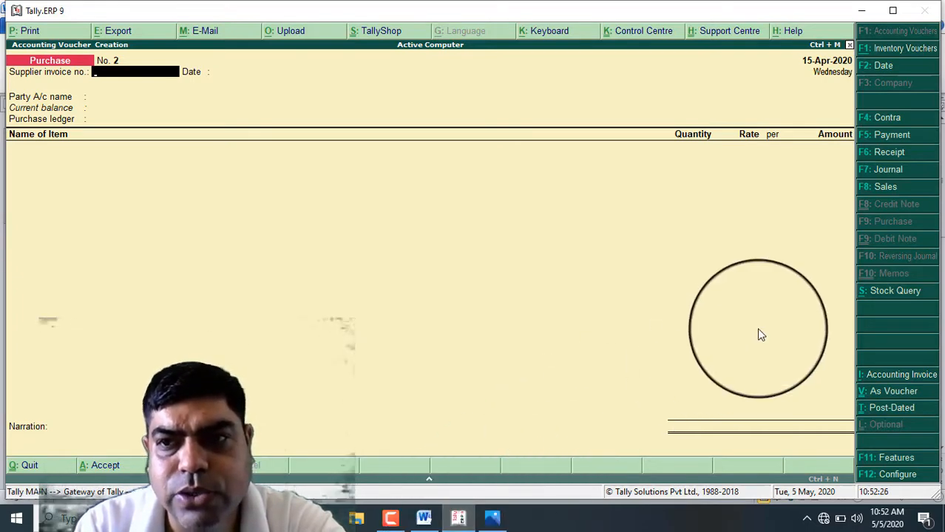
click(868, 189)
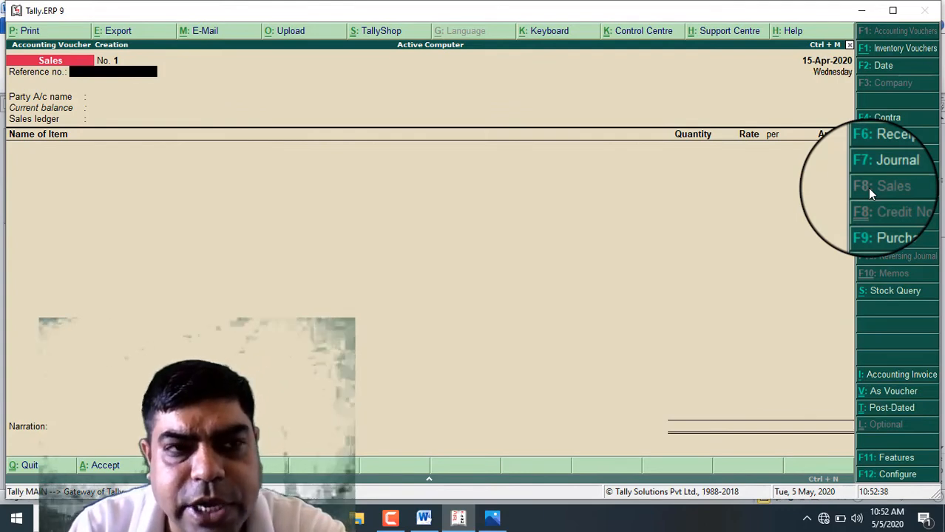
key(F2)
text(1)
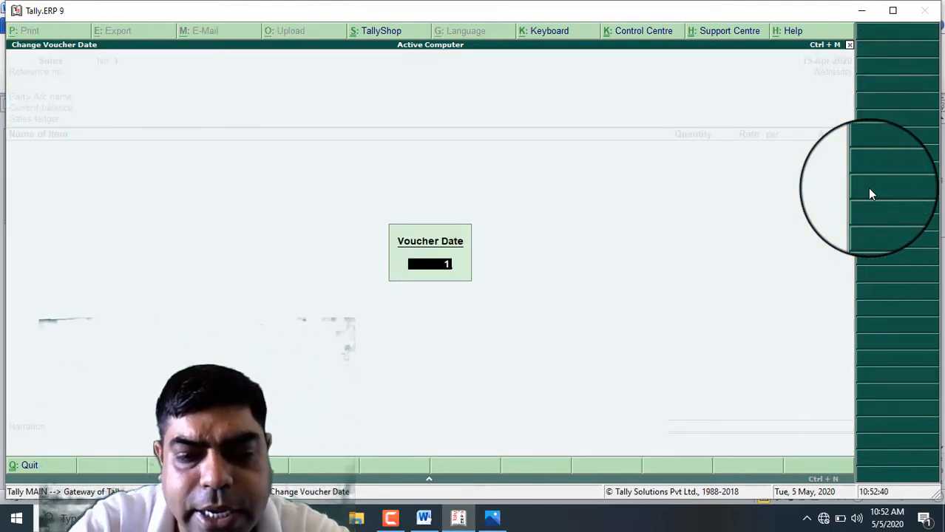
text(8-4)
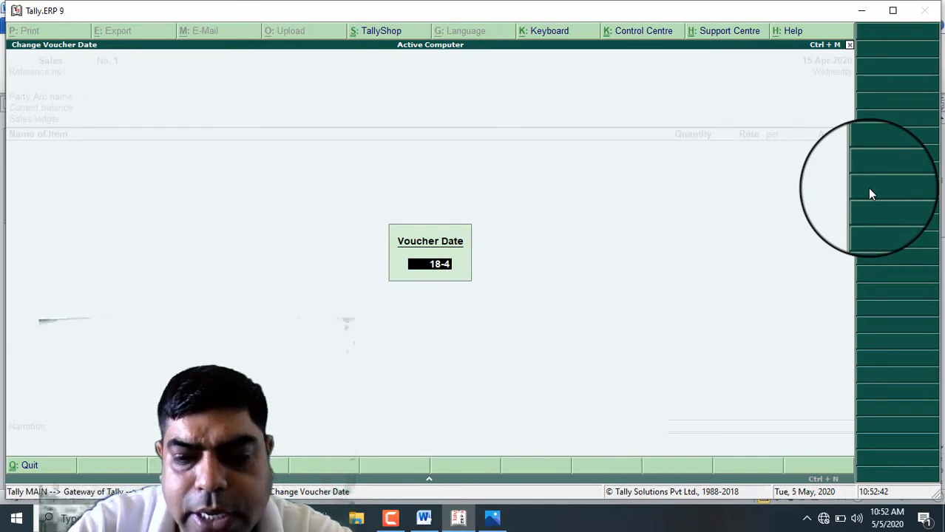
key(Return)
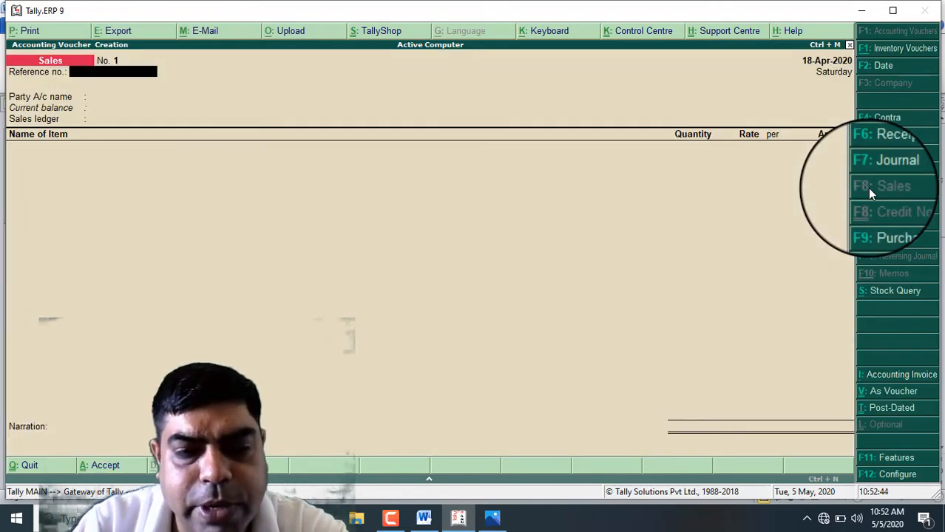
Step: Check the sales bill number in the Word document, then enter 678 as the voucher's reference number in Tally.ERP 9
click(424, 517)
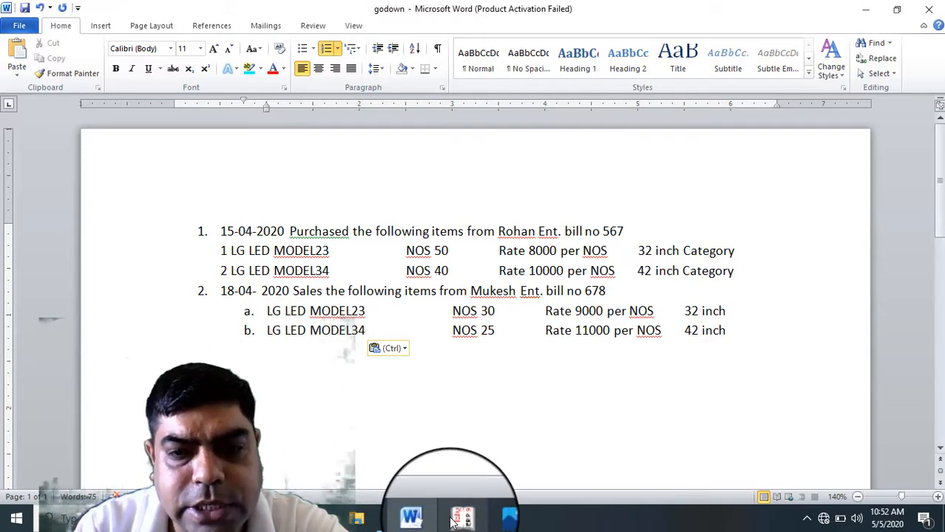
click(458, 520)
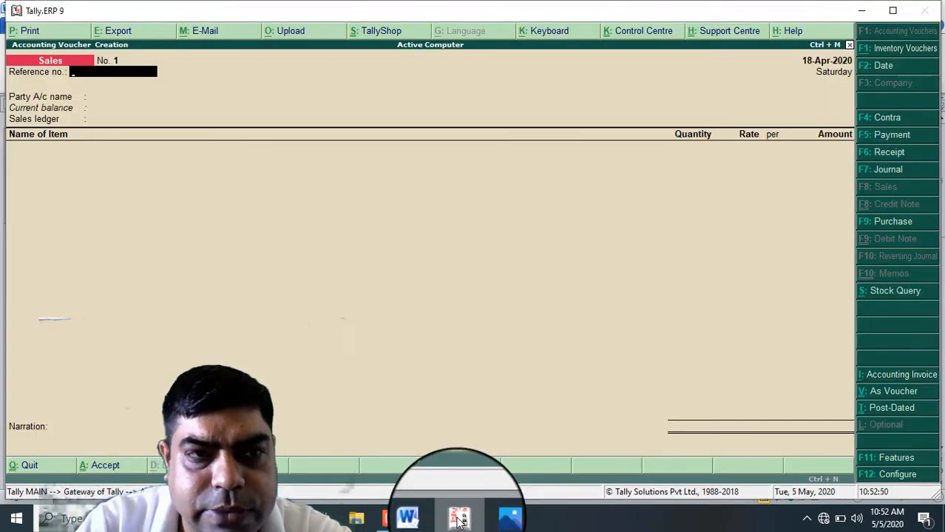
text(67)
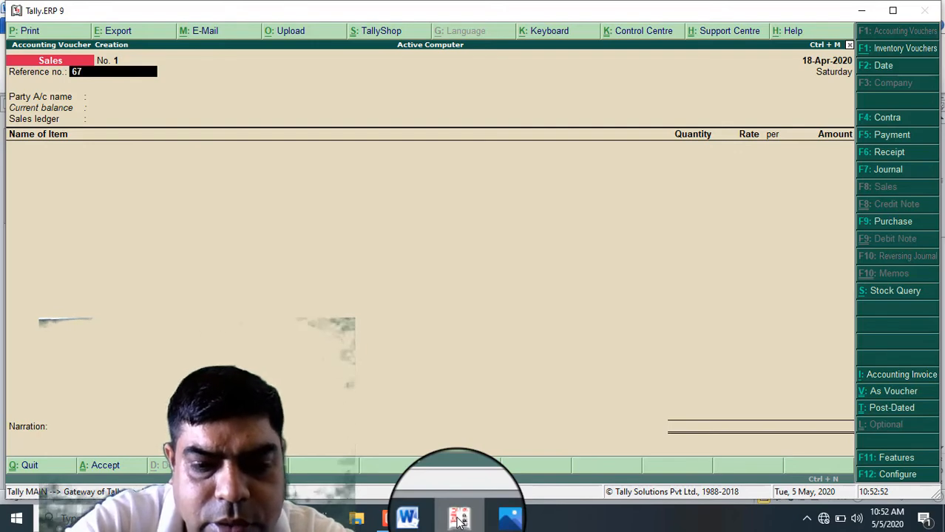
text(8)
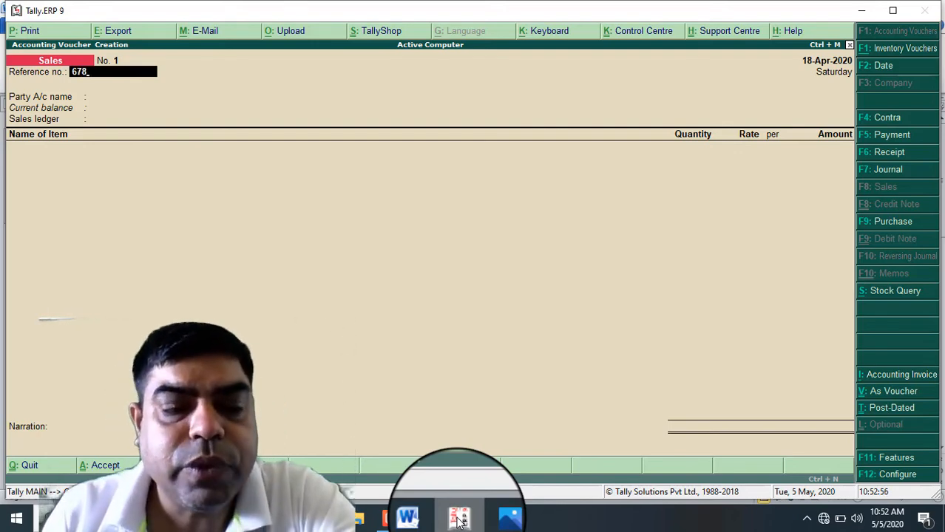
key(Return)
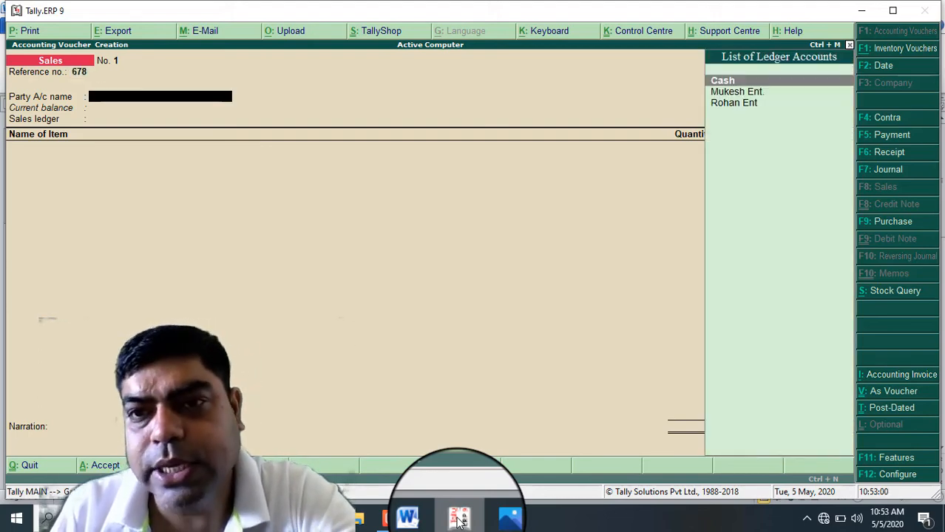
Step: Choose Mukesh Ent. as the party account and Sales A/c as the sales ledger
key(Down)
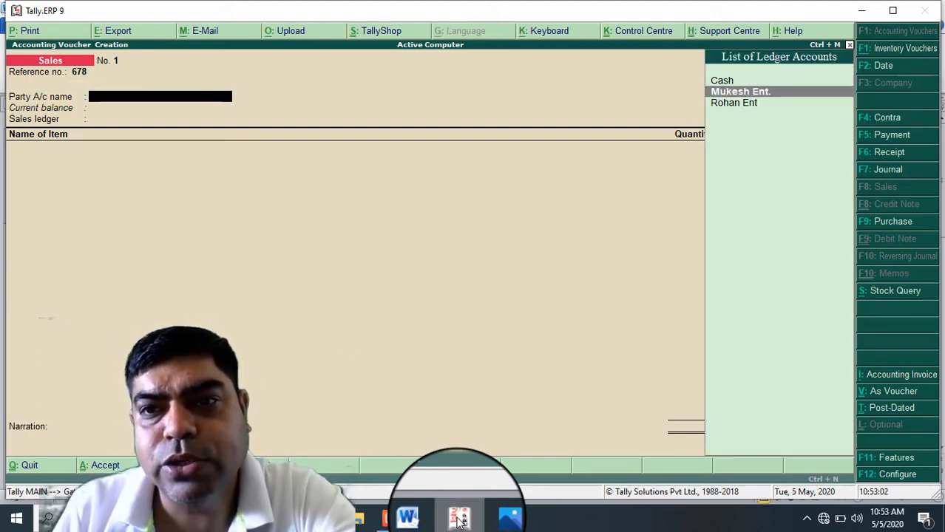
key(Return)
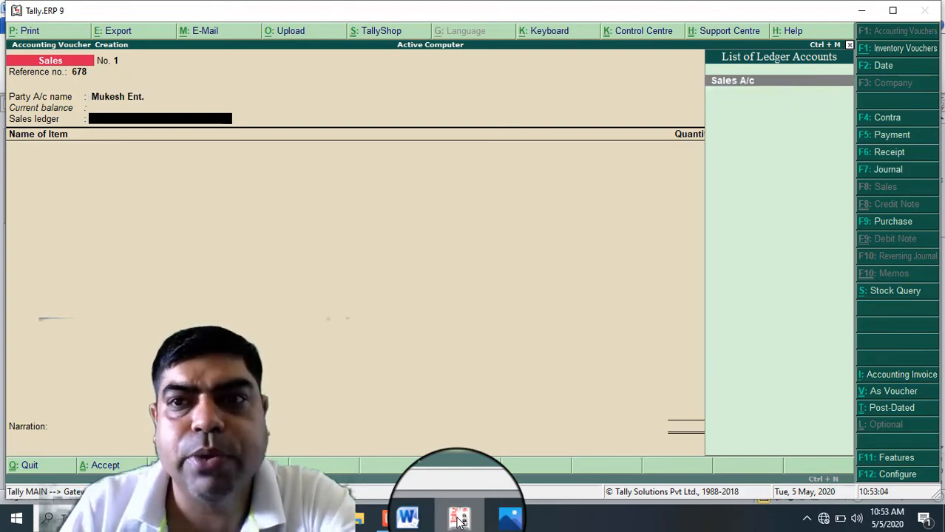
key(Return)
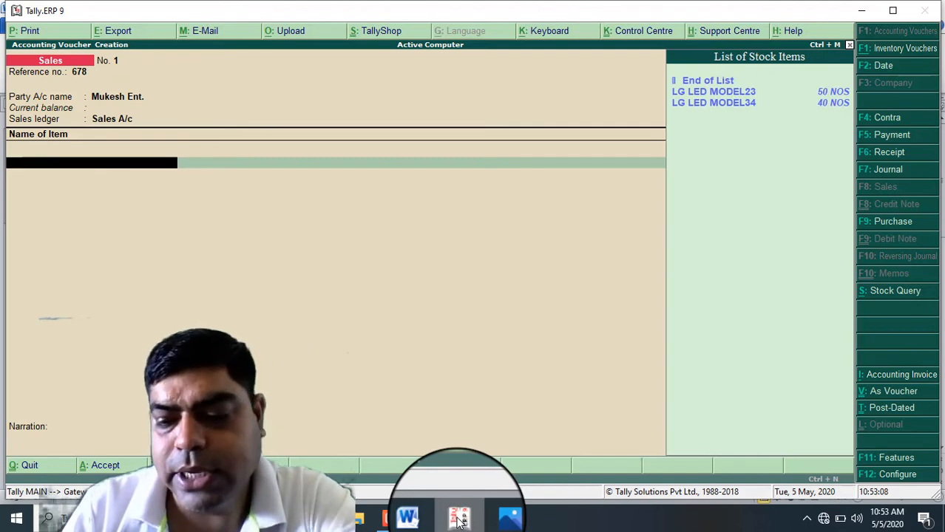
Step: Add LG LED MODEL23 to the sales voucher with quantity 30 NOS at a rate of 9000, checking the Word document
key(Down)
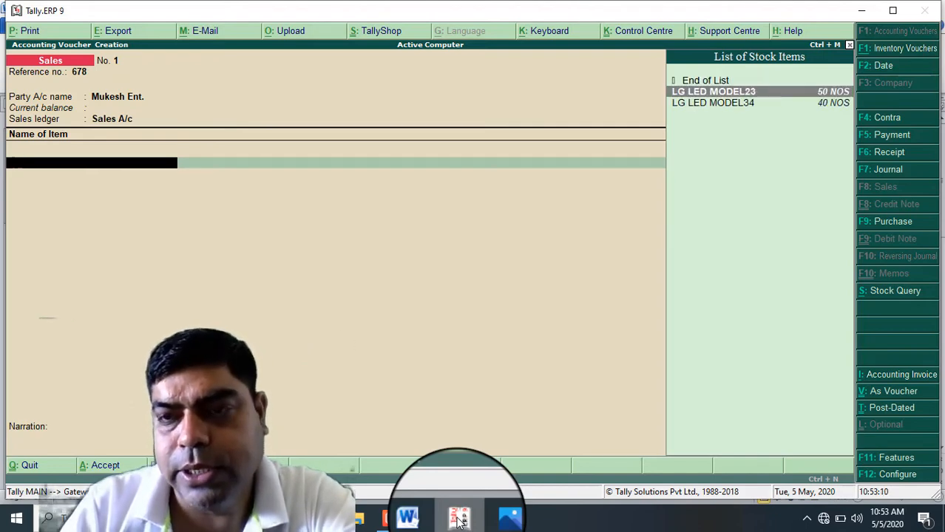
key(Return)
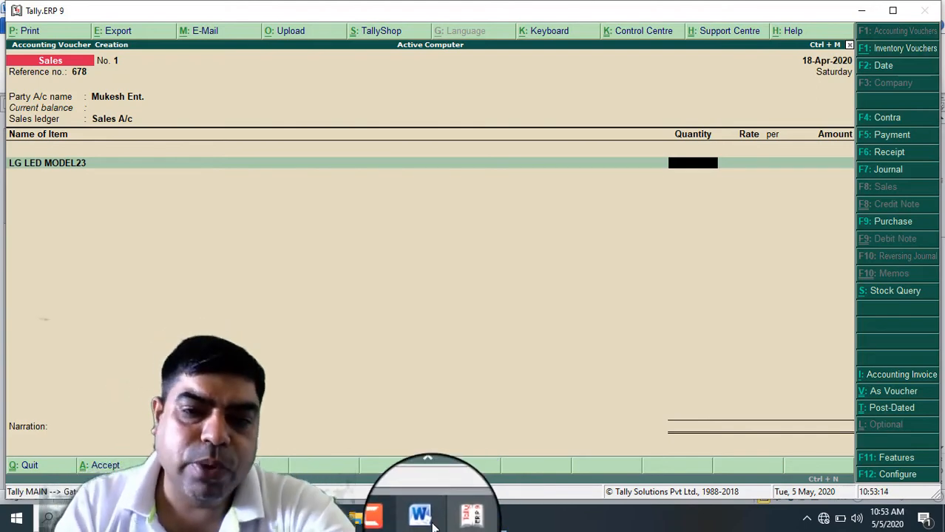
click(434, 522)
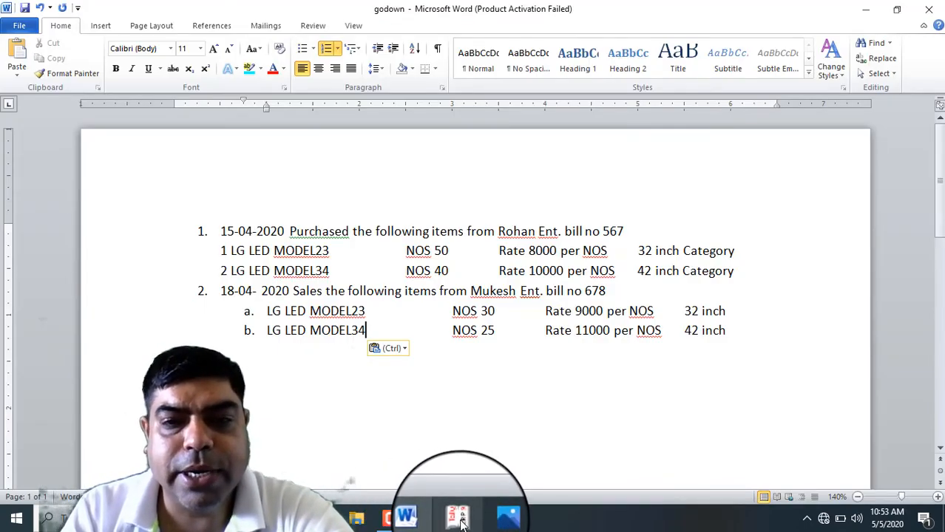
click(460, 521)
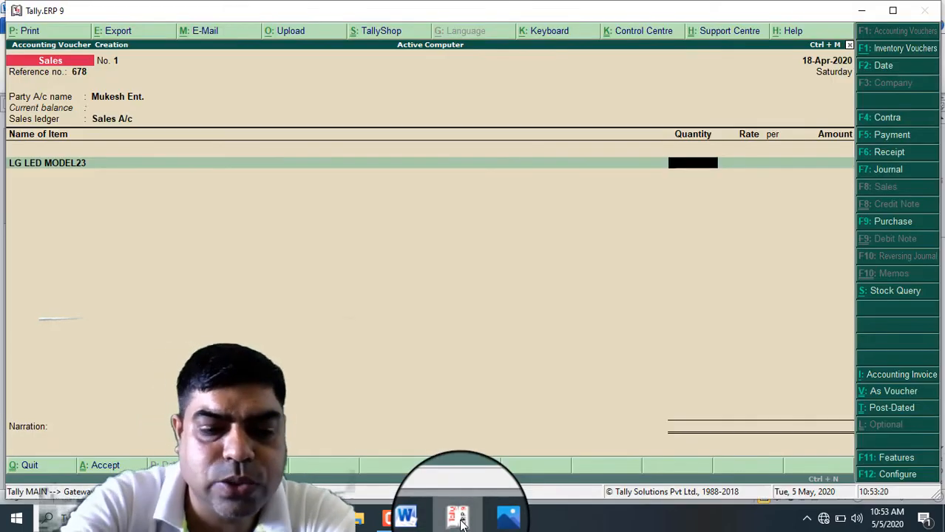
text(30)
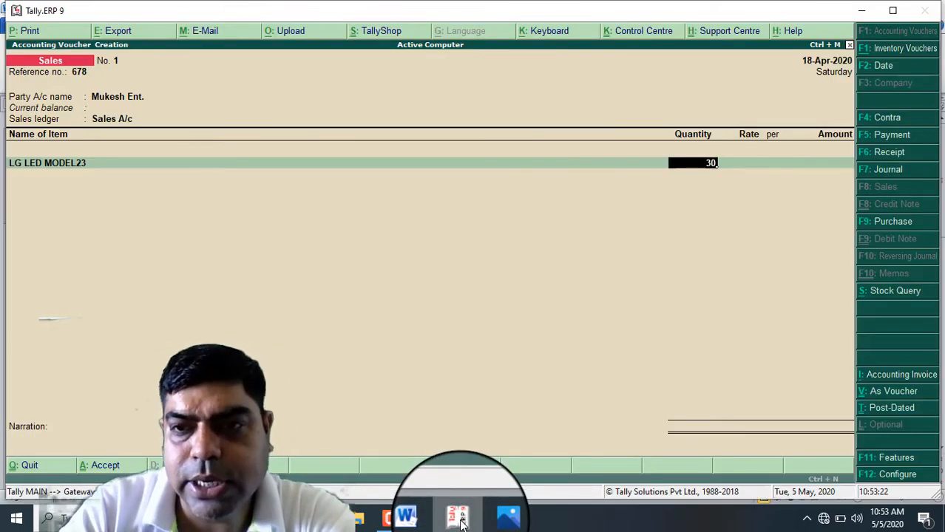
key(Return)
text(9000)
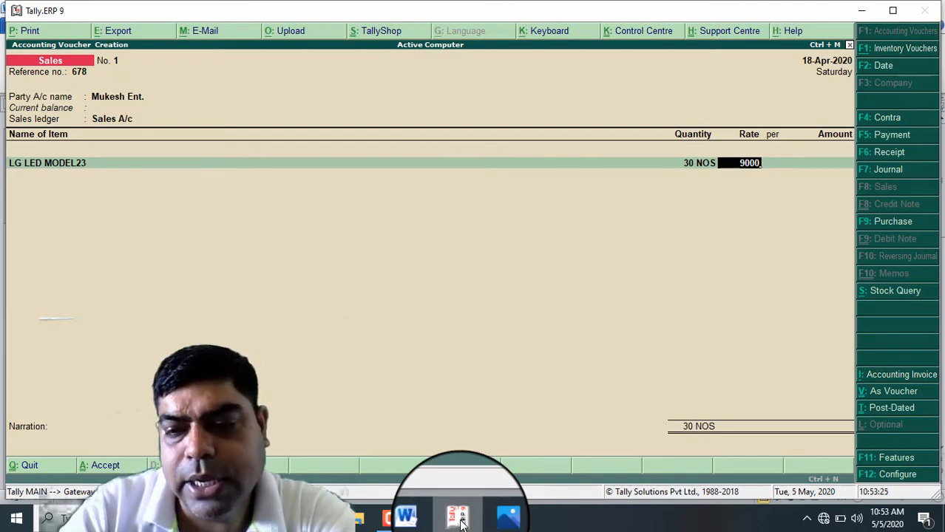
key(Return)
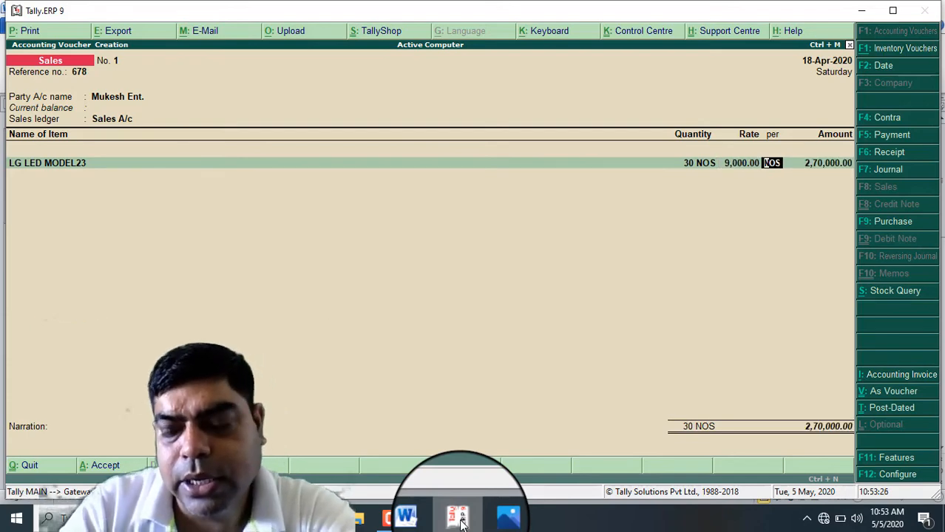
key(Return)
key(Return)
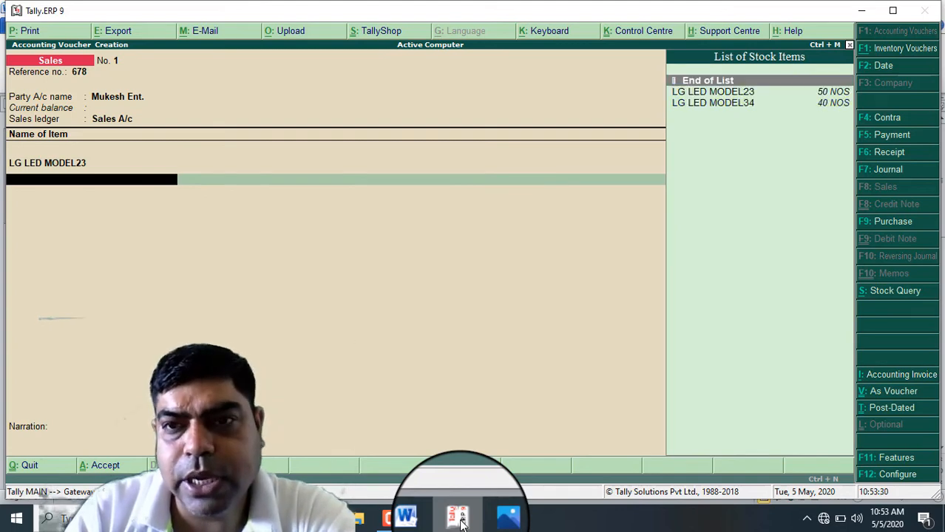
Step: Add LG LED MODEL34 as the second item with quantity 25 NOS at a rate of 11000, checking the Word document
key(Down)
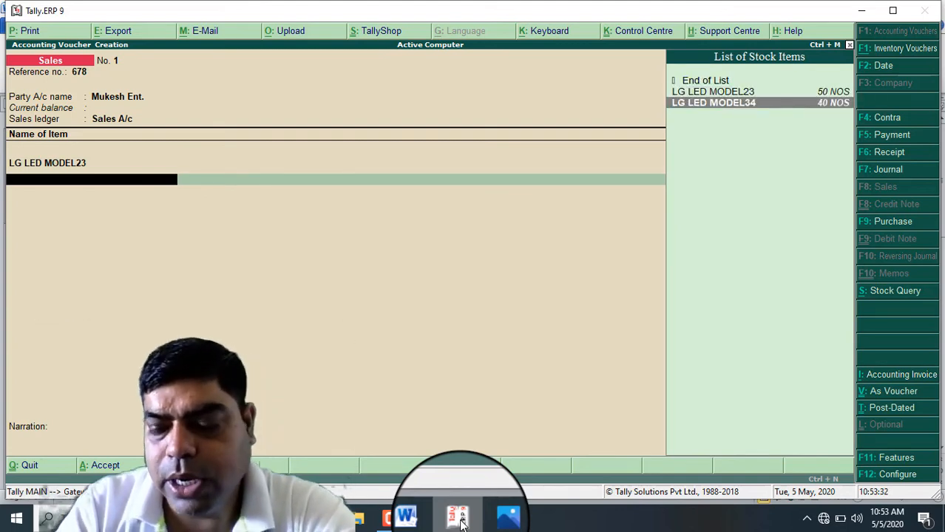
key(Return)
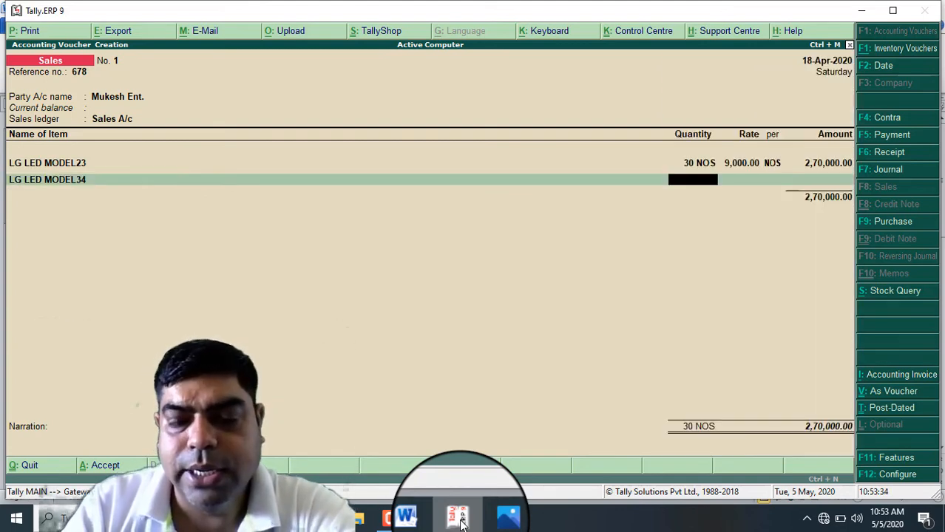
click(425, 517)
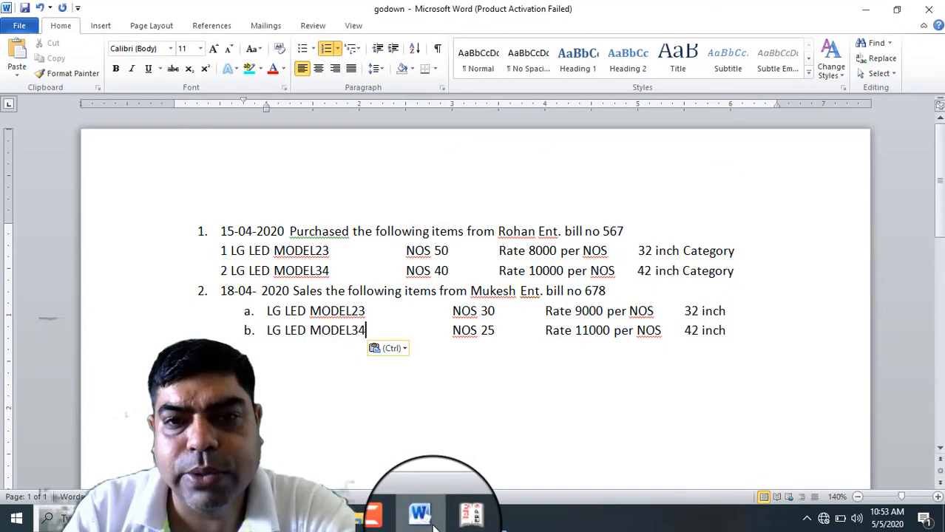
mouse_move(457, 524)
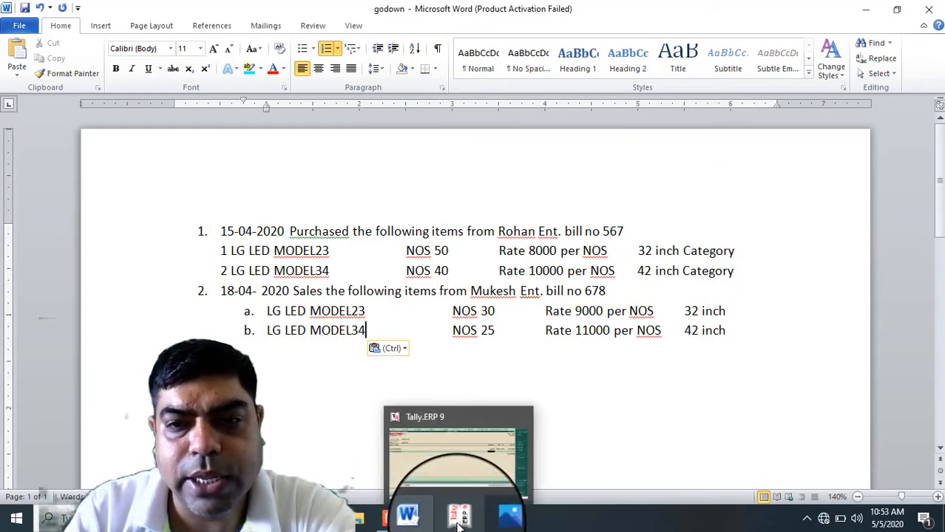
click(458, 518)
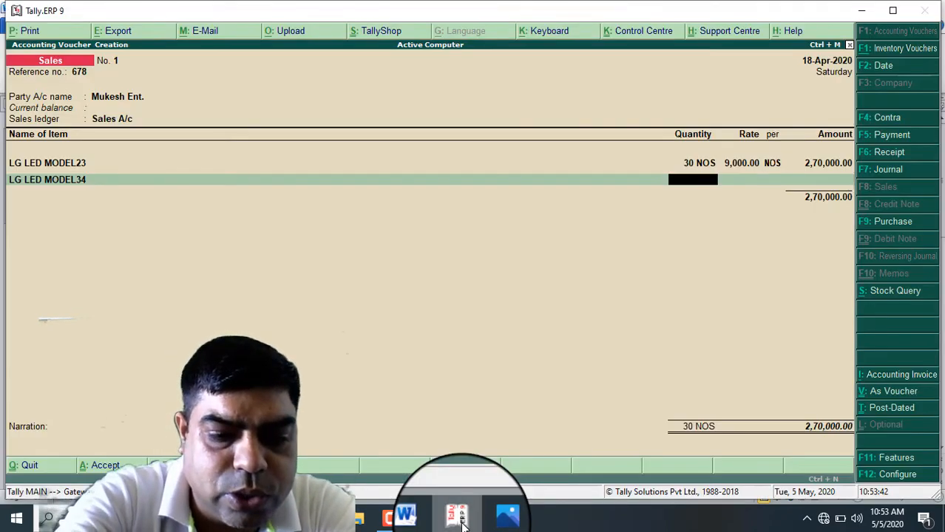
text(25)
key(Return)
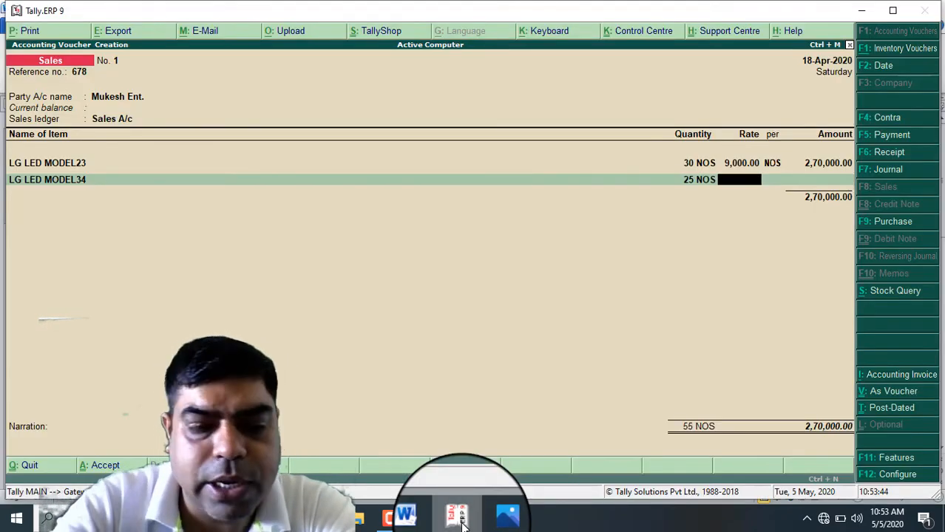
text(11000)
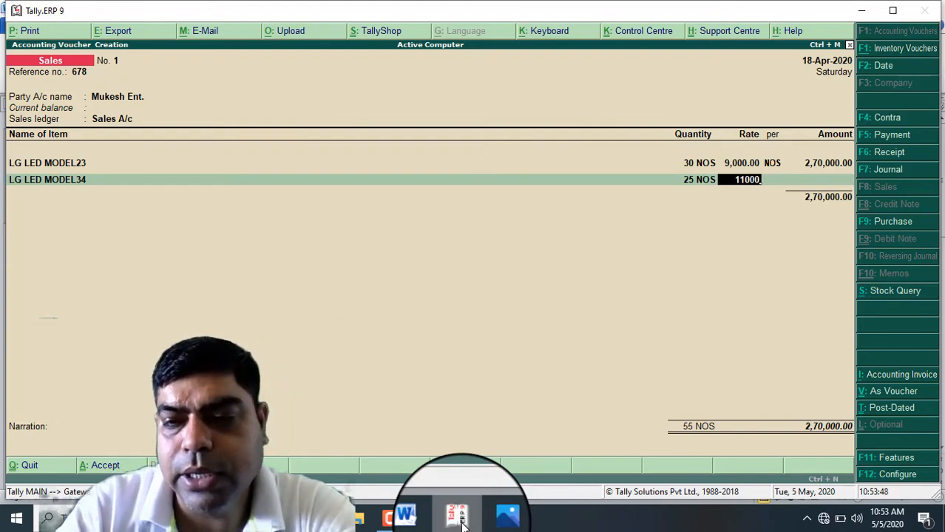
key(Return)
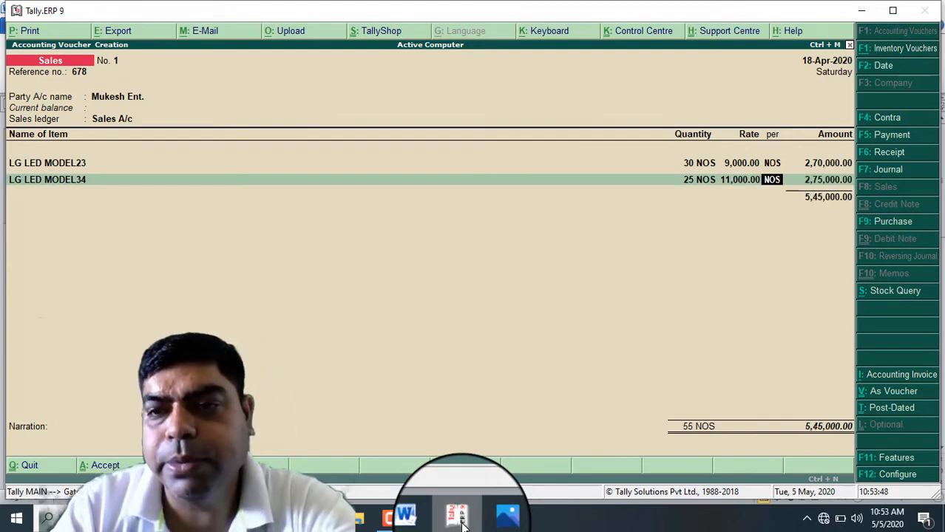
key(Return)
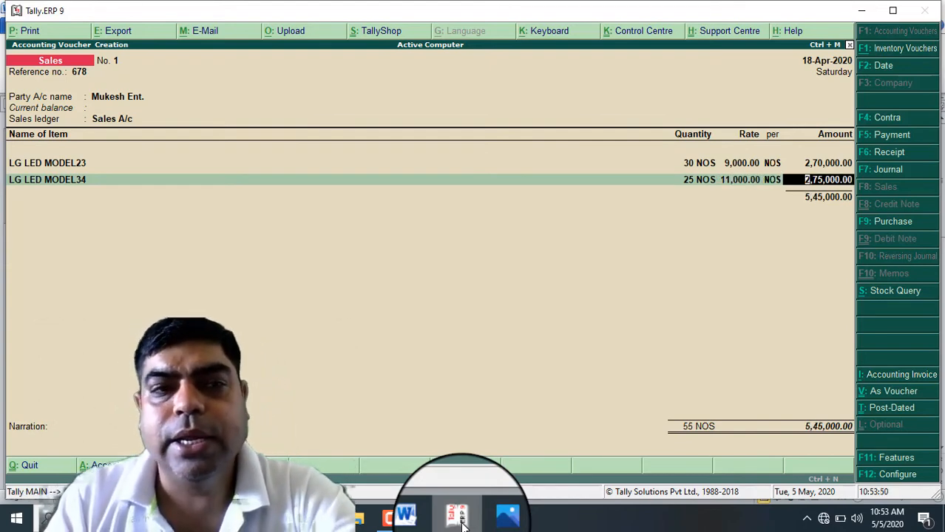
key(Return)
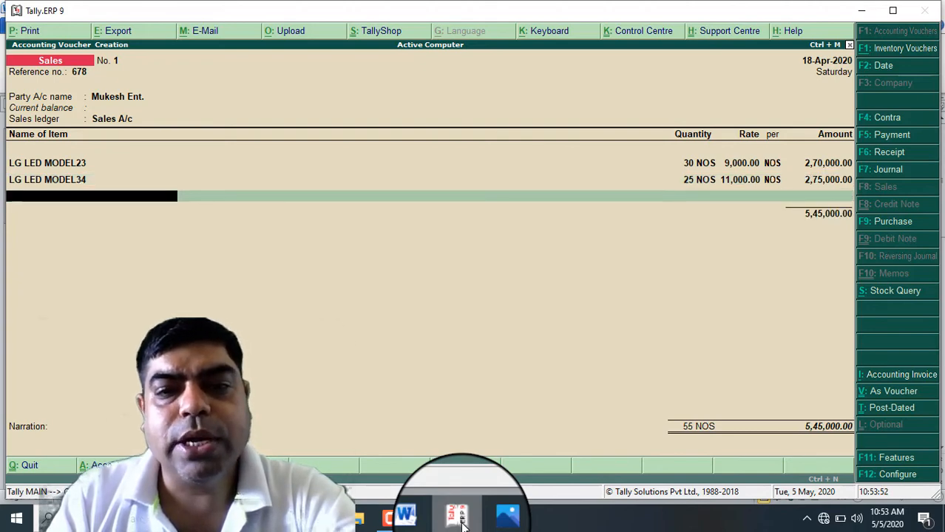
Step: Save the sales voucher without a narration and return to the Gateway of Tally
key(Return)
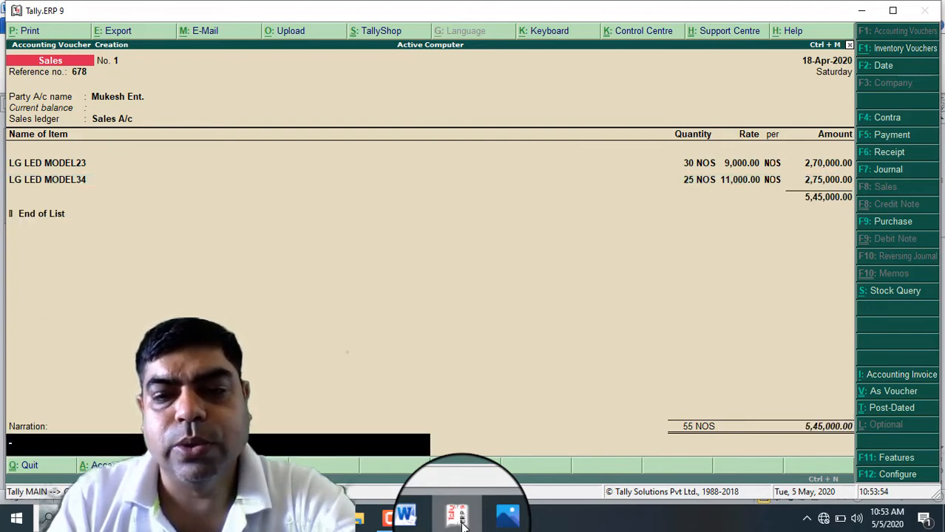
key(Return)
key(Return)
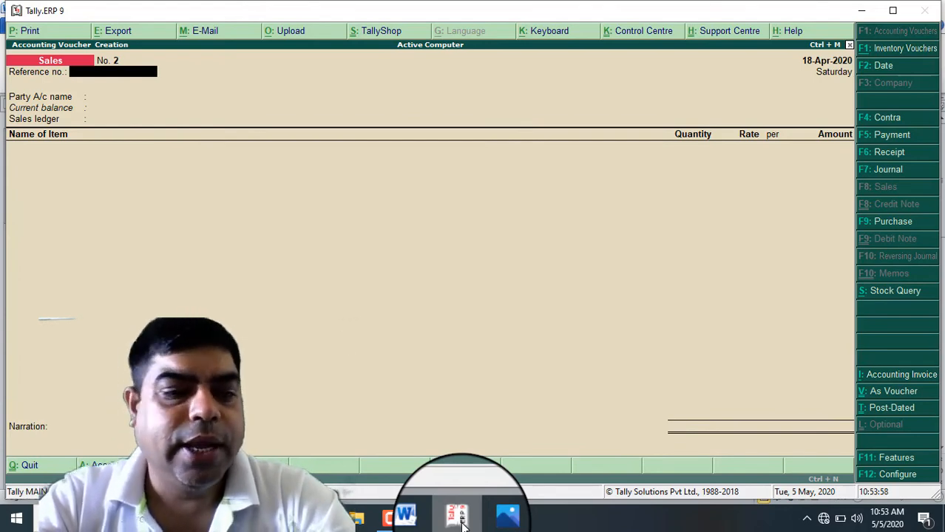
key(Escape)
key(Return)
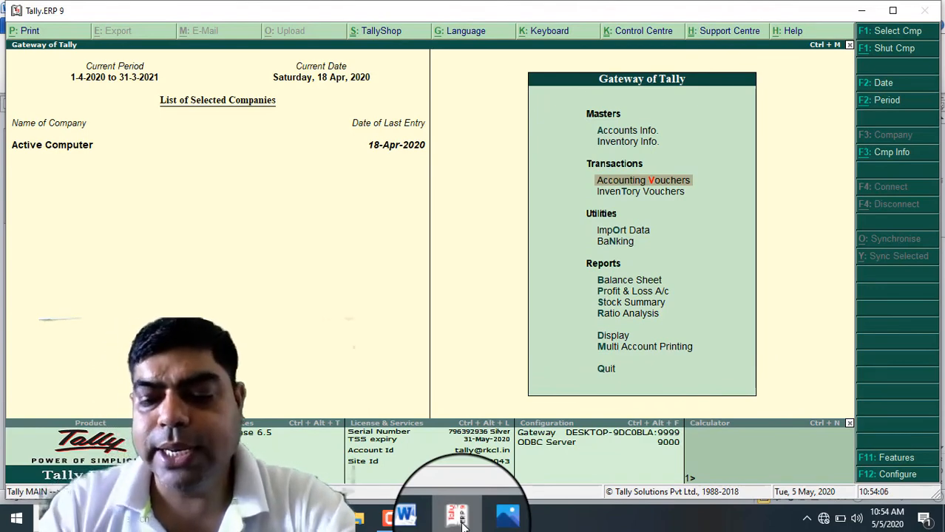
Step: Open the Display reports from the Gateway of Tally
key(Down)
key(Down)
key(Down)
key(Down)
key(Down)
key(Down)
key(Down)
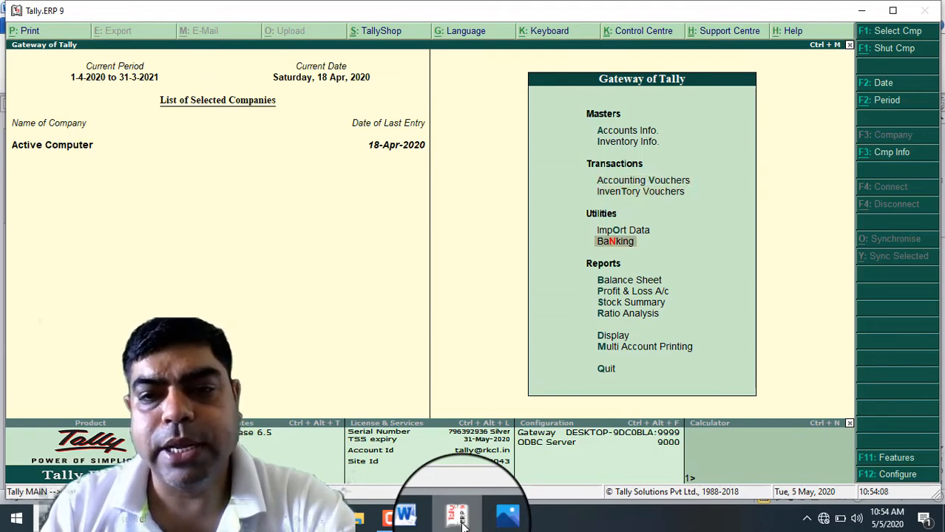
key(Down)
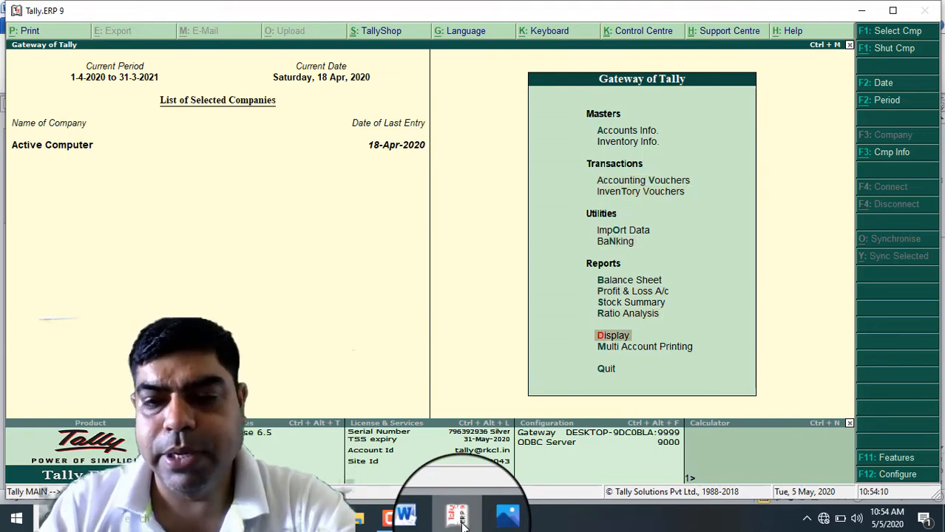
key(Return)
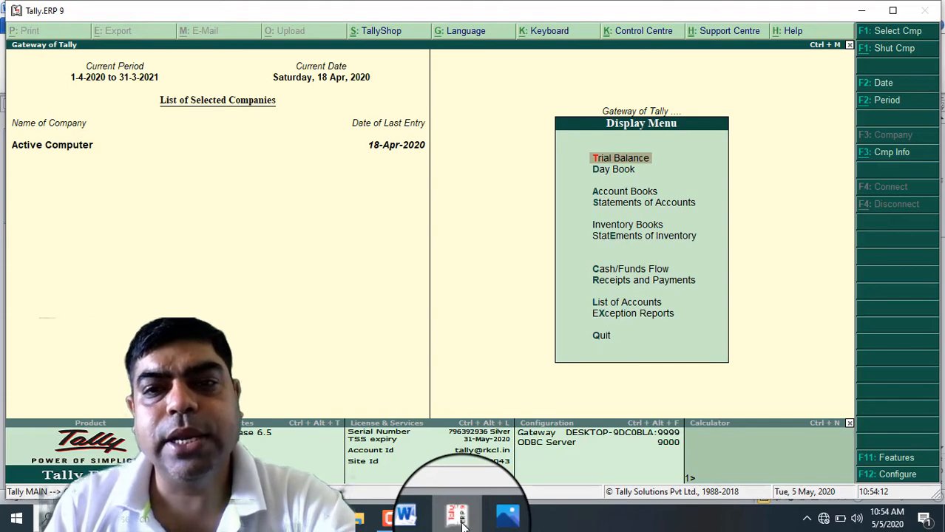
Step: Open the stock category selection for the Categories report under Statements of Inventory
key(Down)
key(Down)
key(Down)
key(Down)
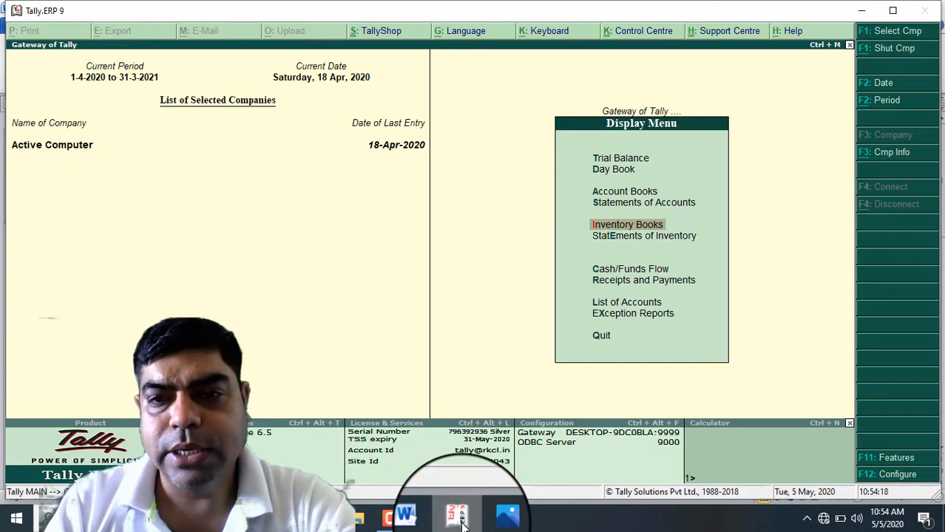
key(Down)
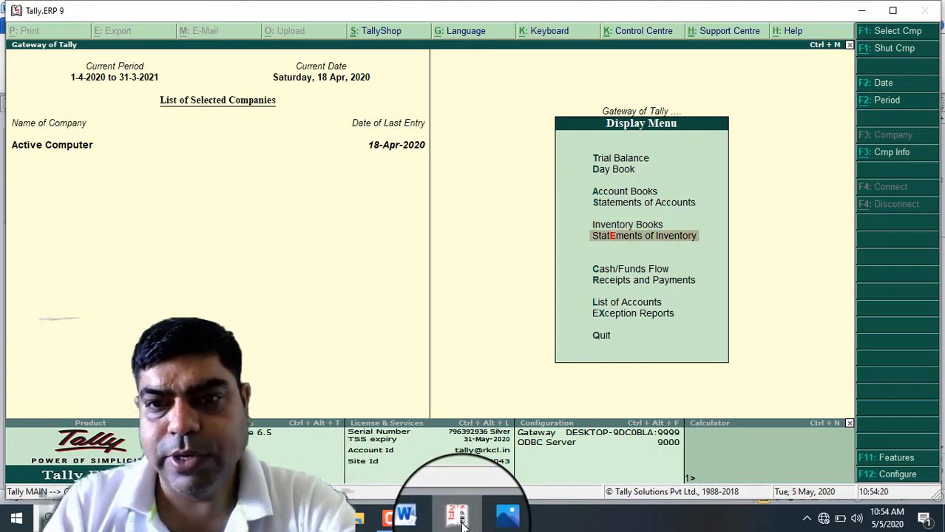
key(Return)
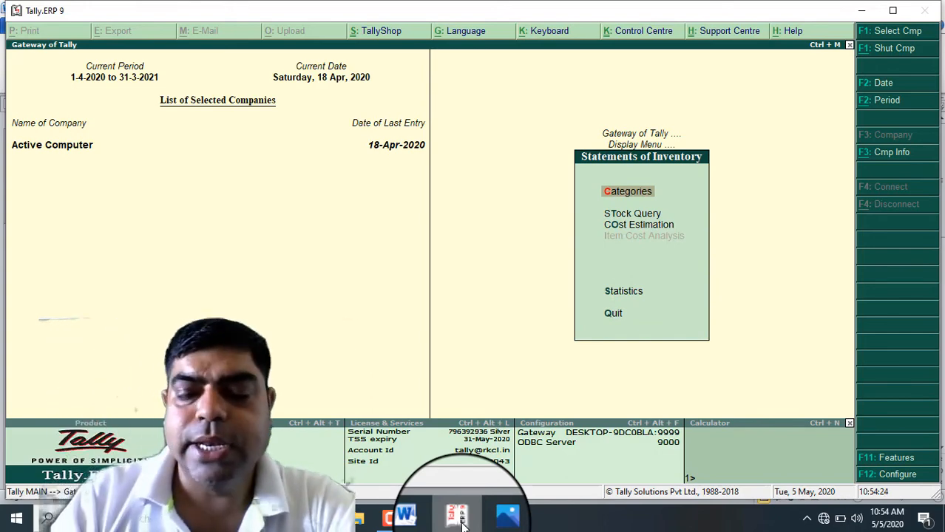
key(Return)
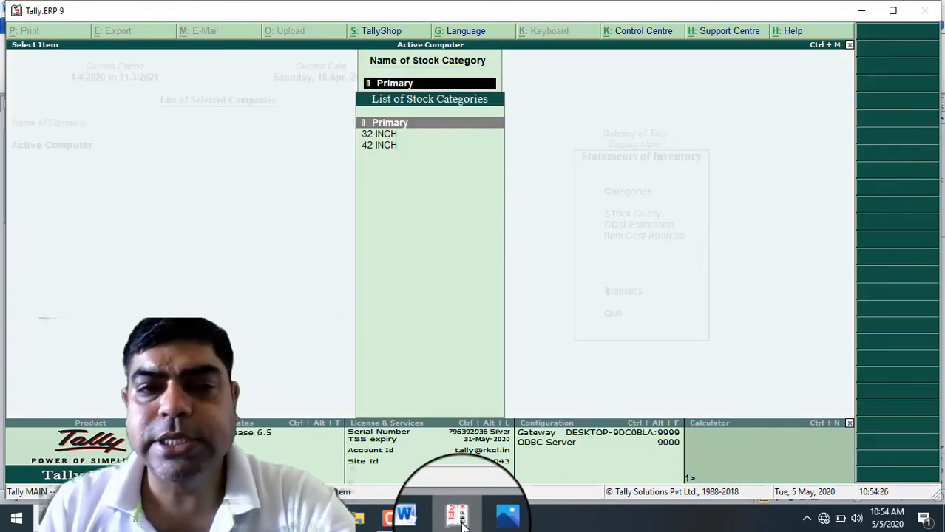
Step: Examine the 32 INCH category summary and the monthly summary of LG LED MODEL23, then return to the category selection
key(Down)
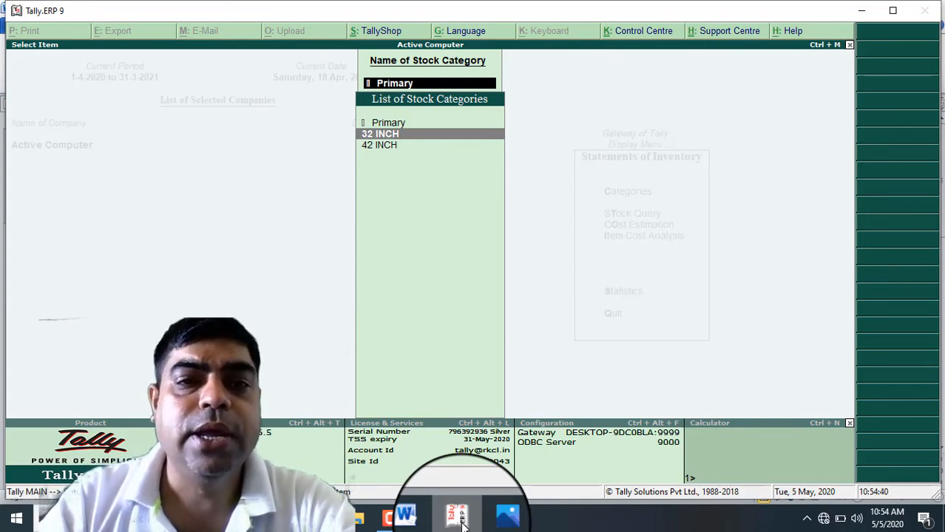
key(Return)
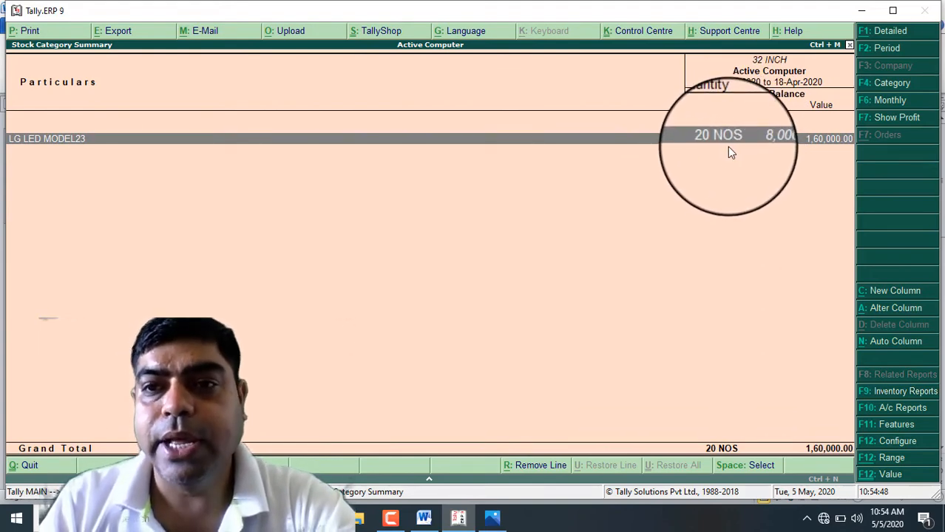
key(Return)
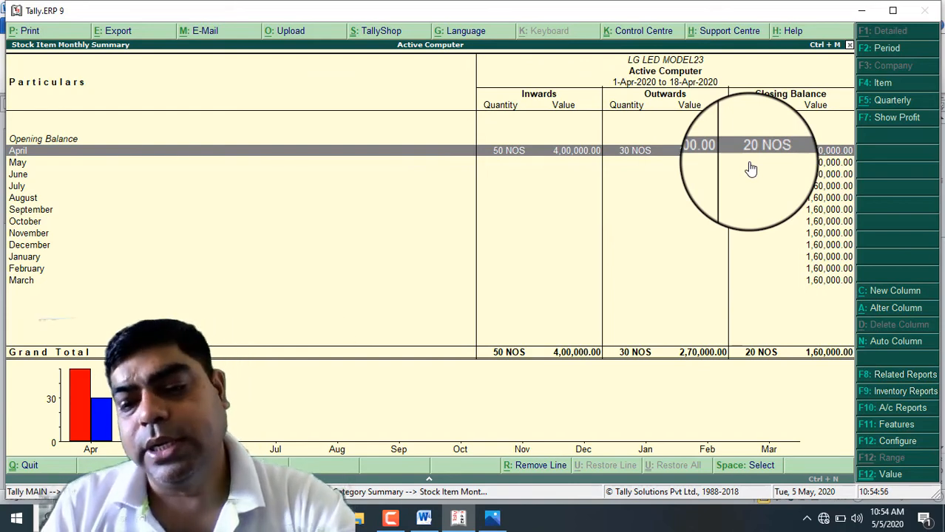
key(Escape)
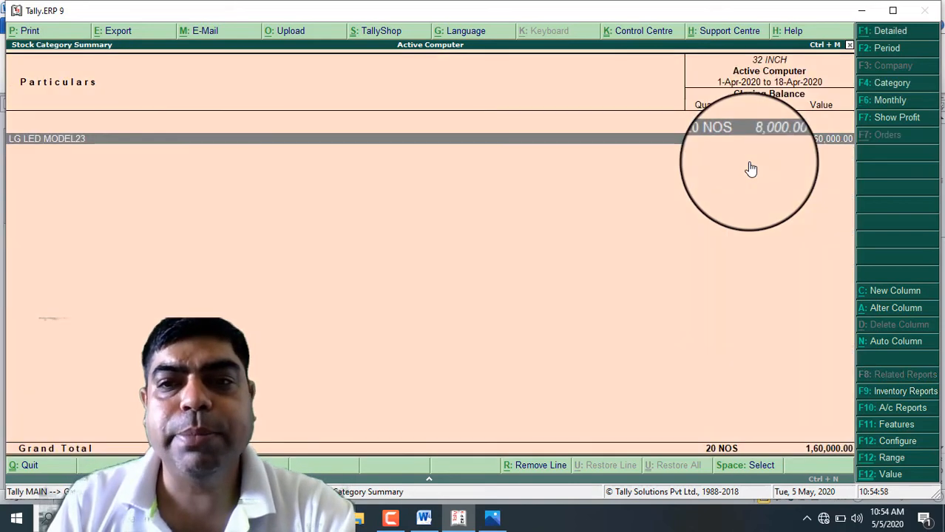
key(Escape)
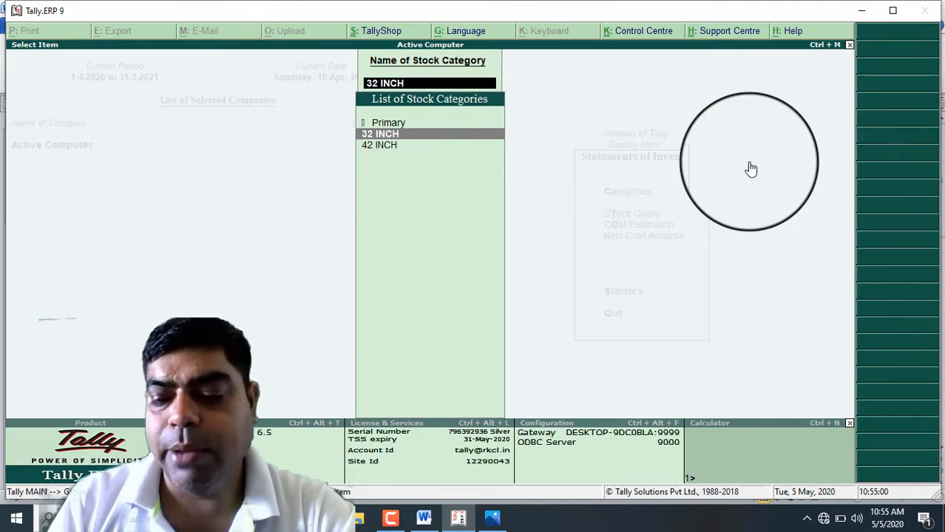
Step: Examine the 42 INCH category summary and the monthly summary of LG LED MODEL34
key(Down)
key(Return)
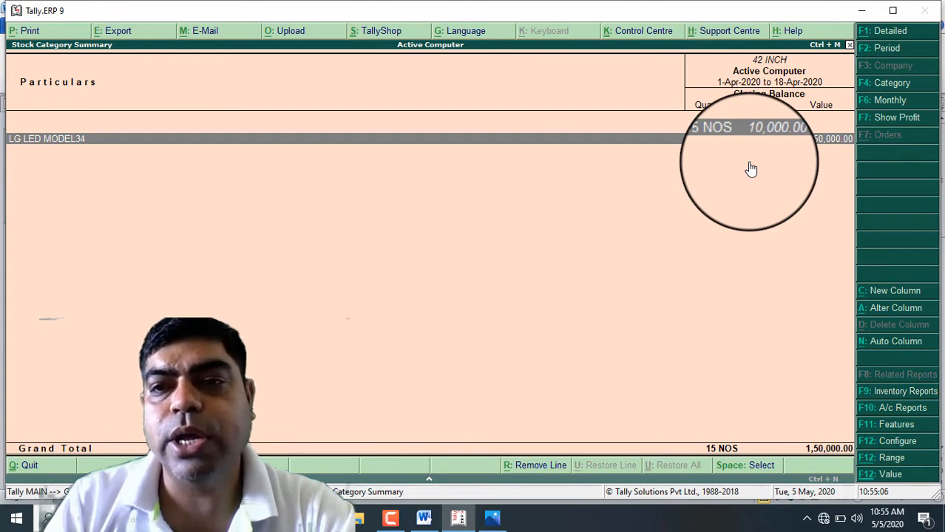
key(Return)
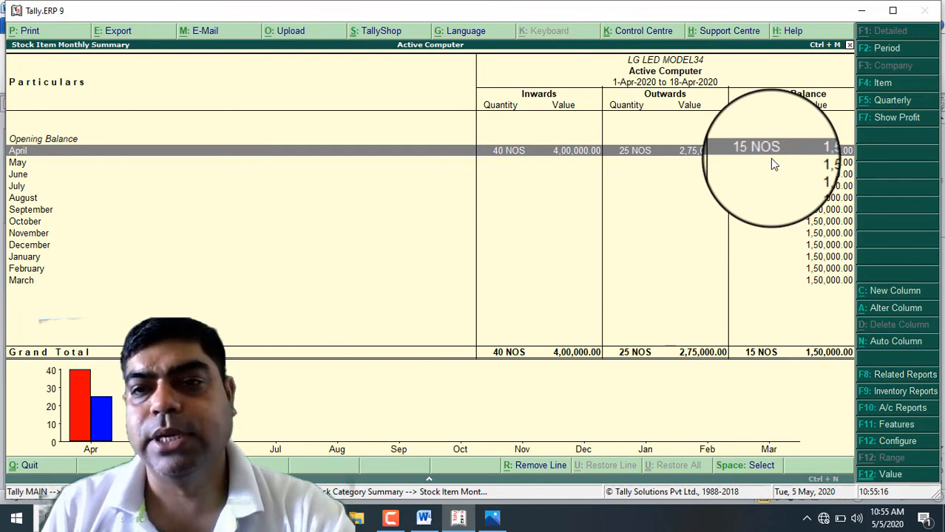
Step: Close the LG LED MODEL34 monthly summary and the category reports, and reopen the Display reports from the Gateway of Tally
key(Escape)
key(Escape)
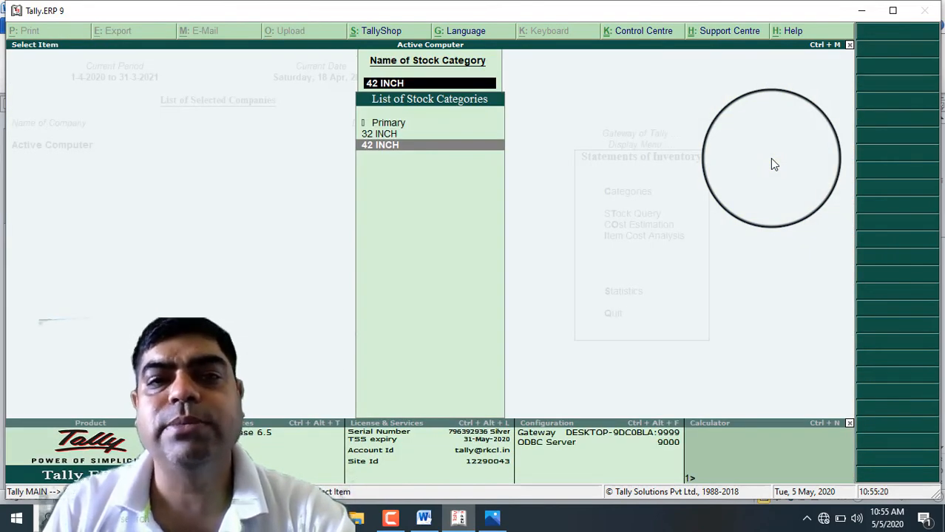
key(BackSpace)
key(Escape)
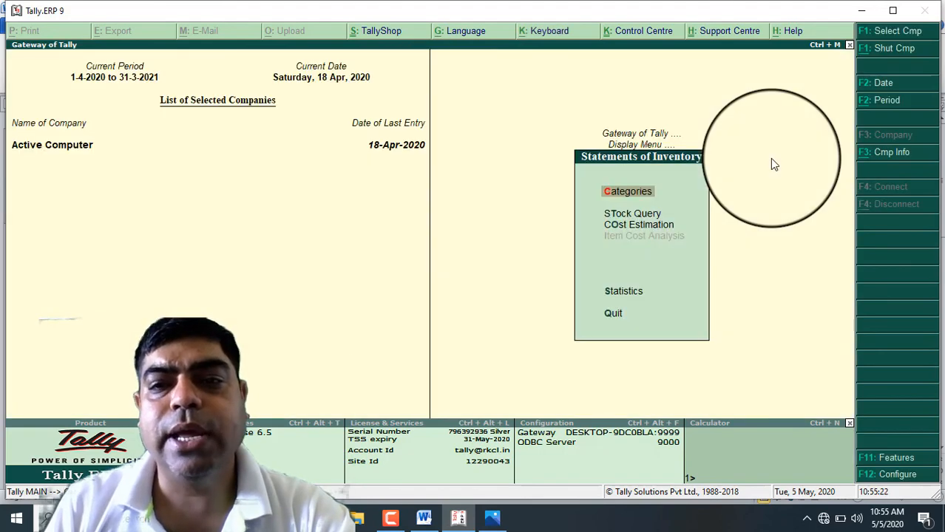
key(Escape)
key(Escape)
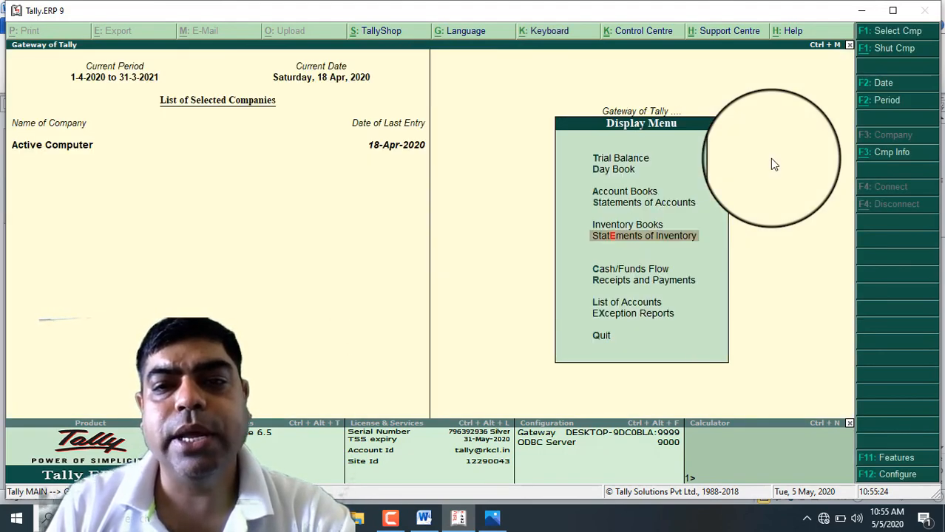
key(Return)
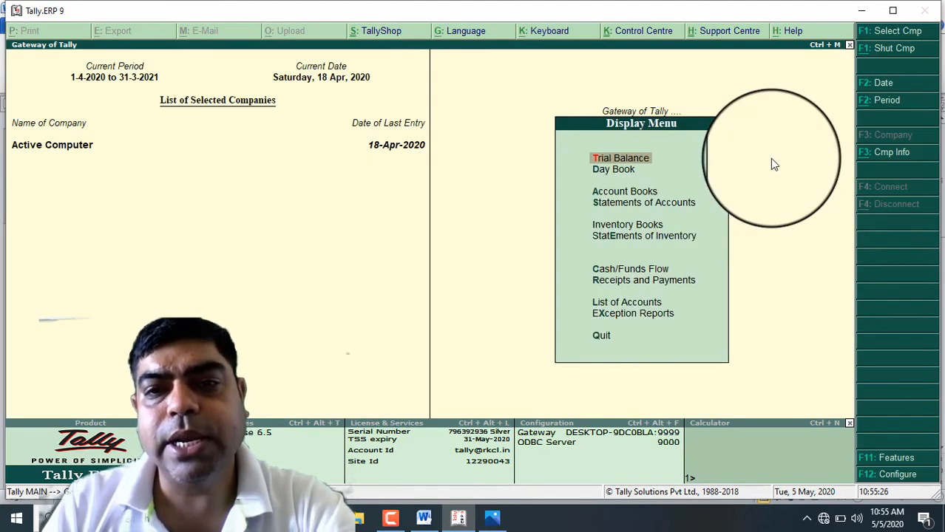
Step: Open the Statements of Inventory reports to view the available options
key(Down)
key(Down)
key(Down)
key(Down)
key(Down)
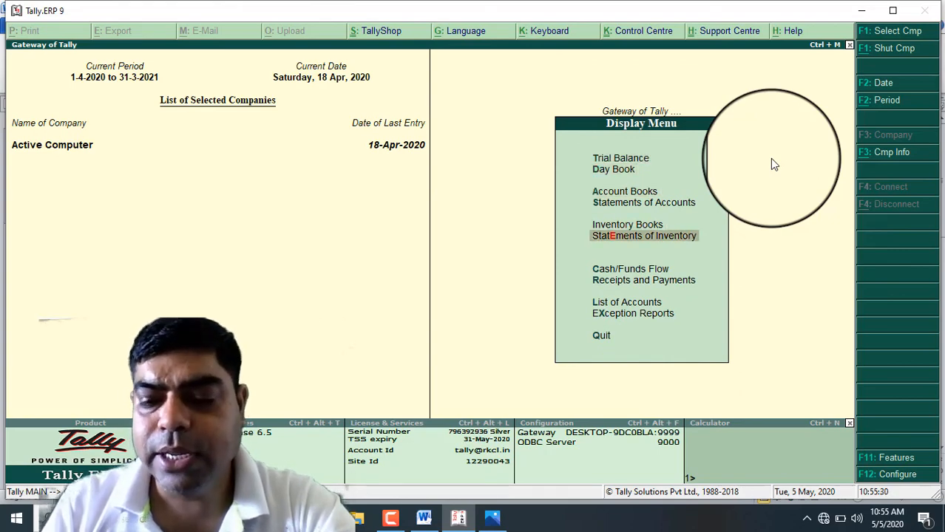
key(Return)
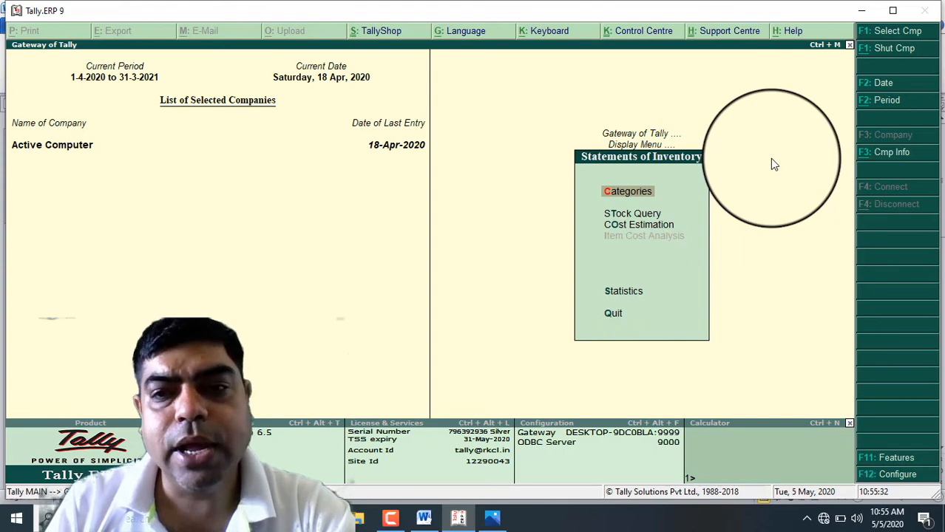
Step: Leave Statements of Inventory and open the stock item selection under Inventory Books
key(Escape)
key(Up)
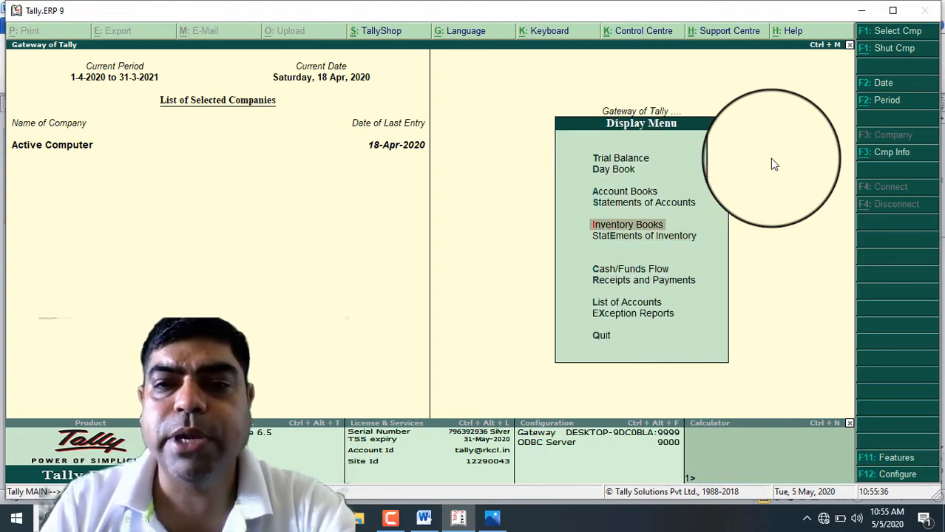
key(Return)
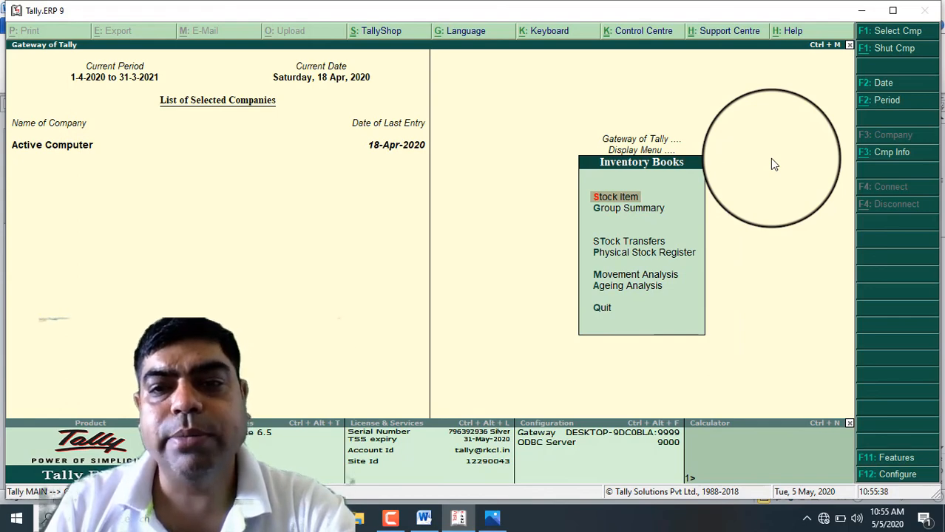
key(Return)
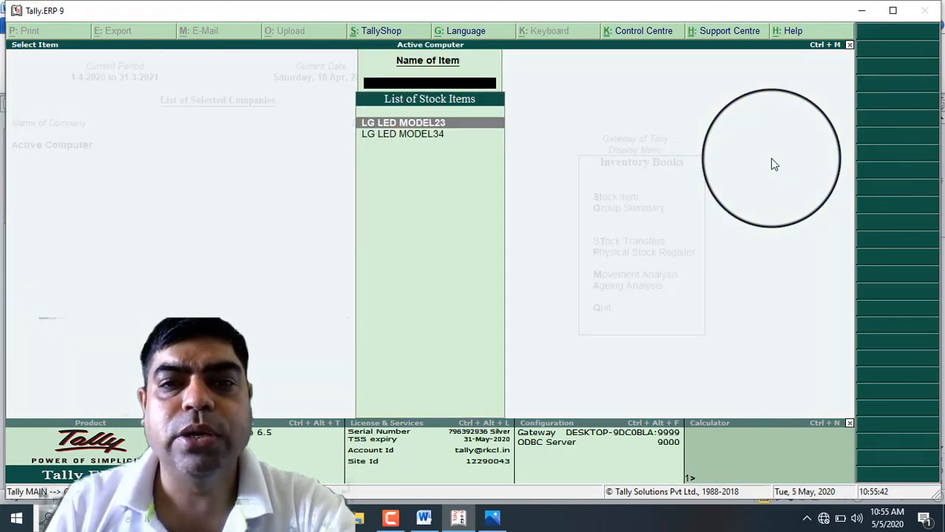
Step: Examine the monthly summaries of LG LED MODEL23 and LG LED MODEL34, and return to the stock item selection
key(Return)
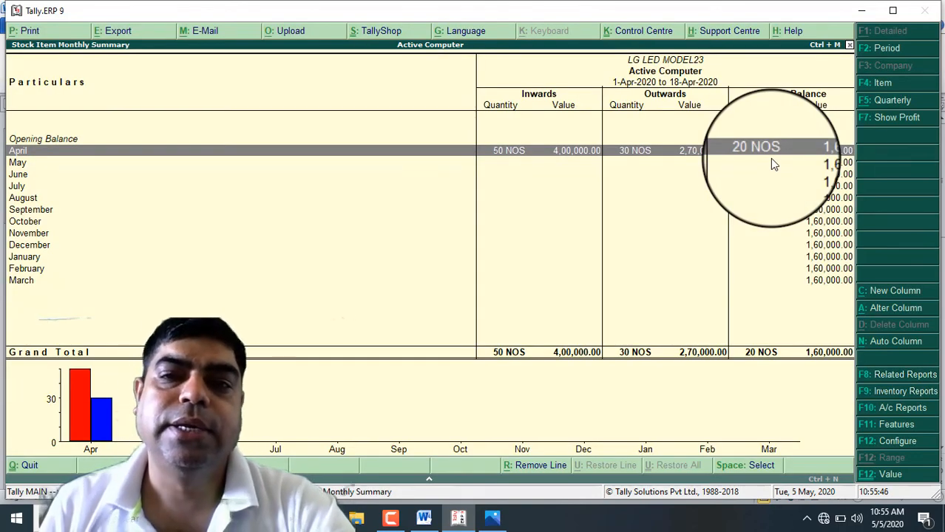
key(Escape)
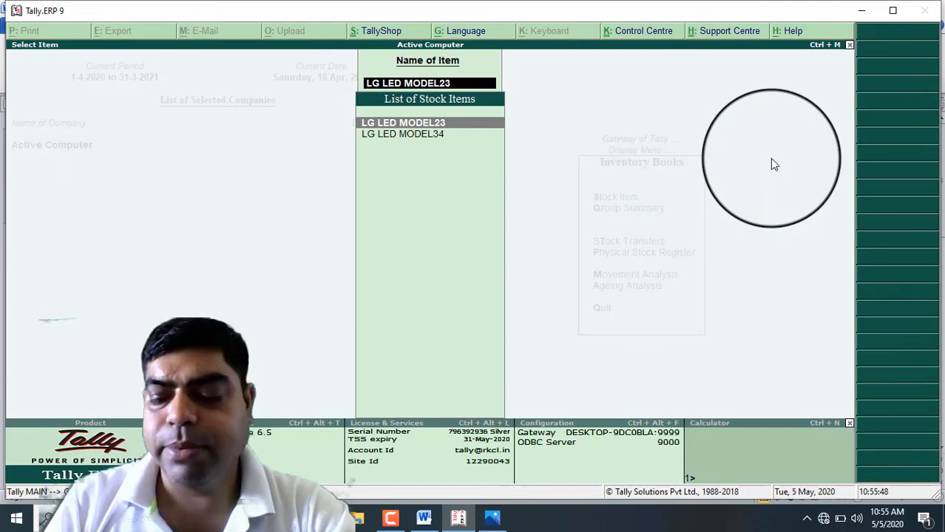
key(Down)
key(Return)
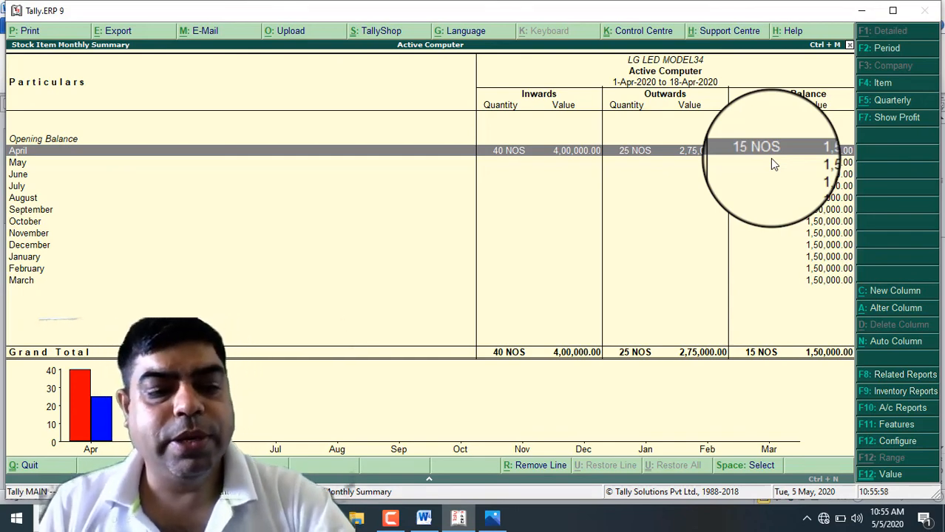
key(Escape)
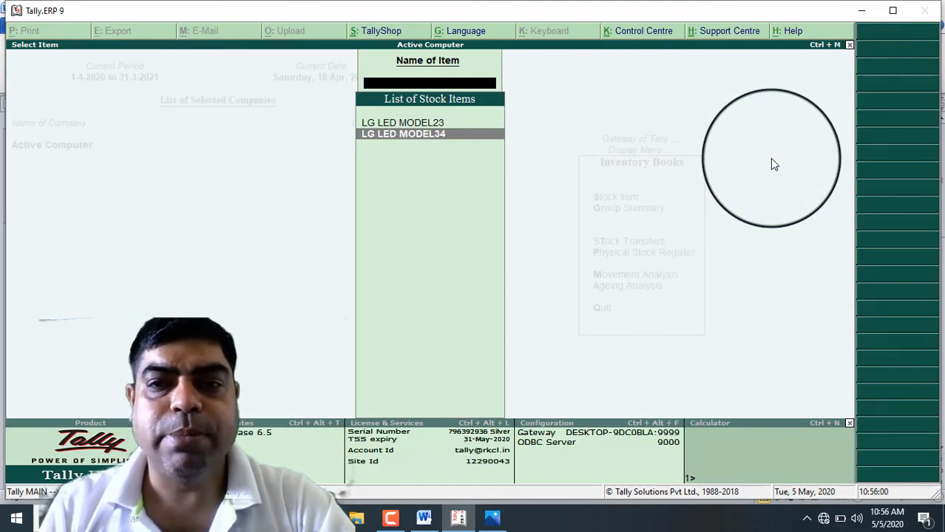
Step: Close the inventory reports back to the Gateway of Tally and start quitting the program
key(Escape)
key(Escape)
key(Escape)
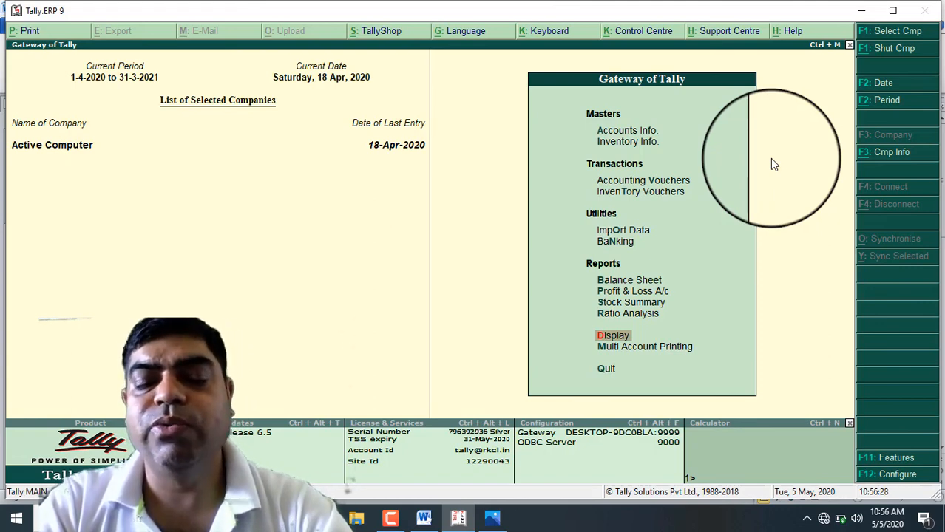
key(Escape)
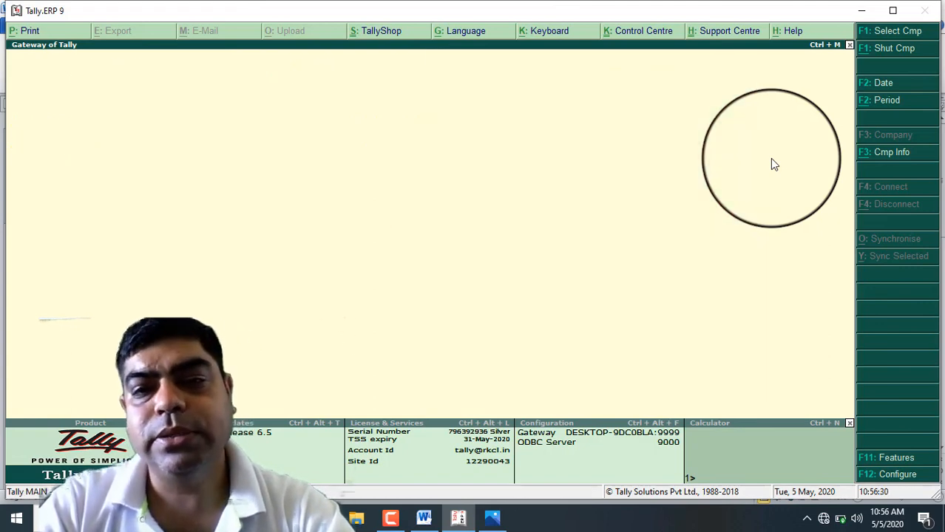